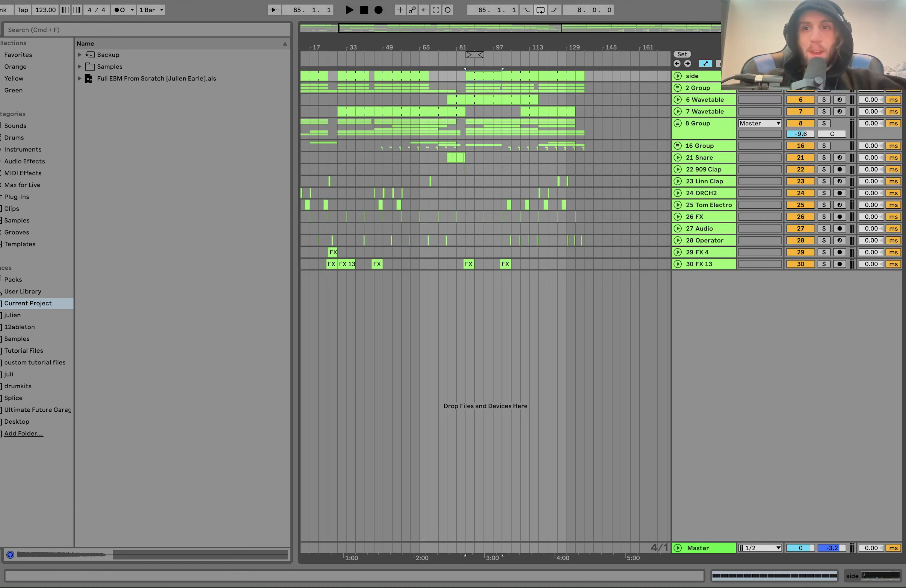
Step: Solo the 2 Group track, play it briefly from bar 85, and unfold the group to show its tracks
left_click(824, 88)
key("space")
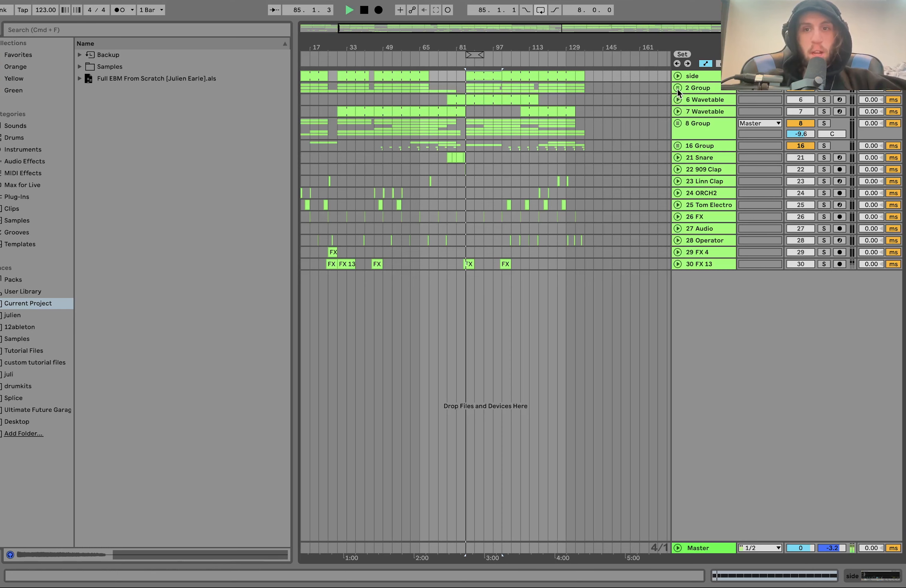
left_click(678, 88)
key("space")
Step: Solo the modern linn and minimal kick tracks and listen to both kicks together from bar 85
left_click(826, 132)
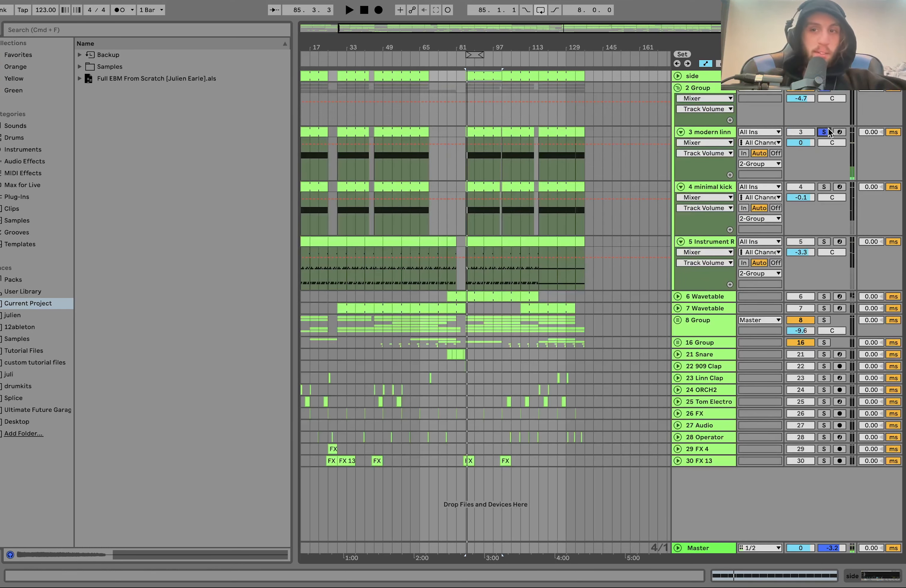
left_click(824, 187)
key("space")
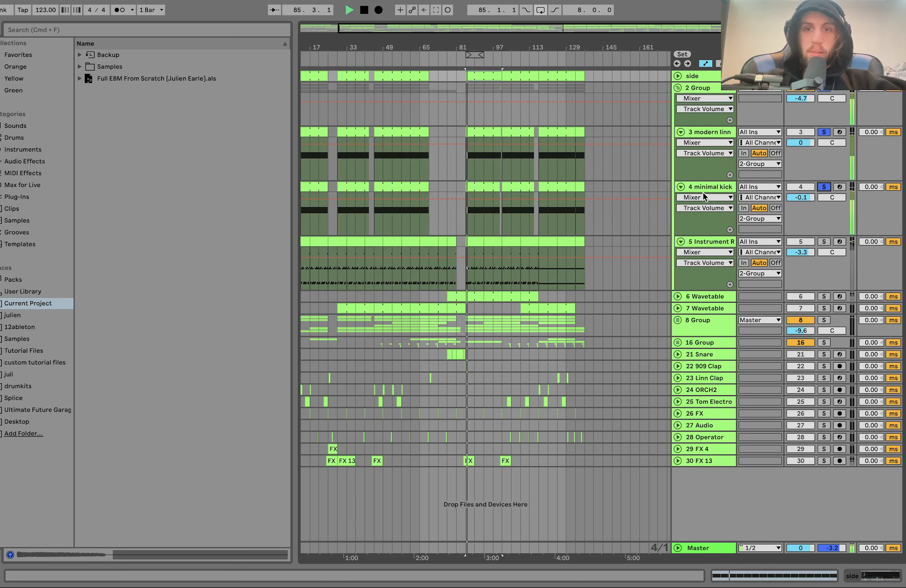
key("space")
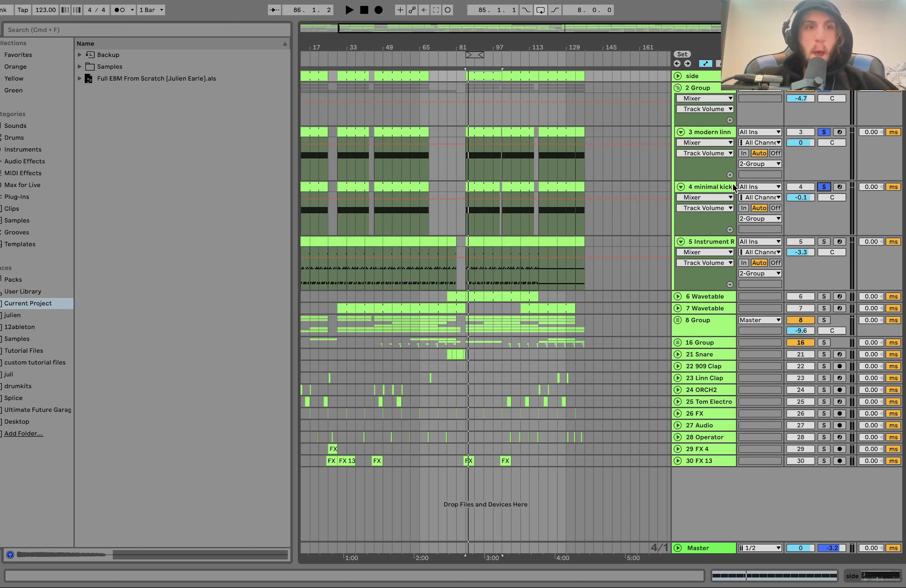
key("space")
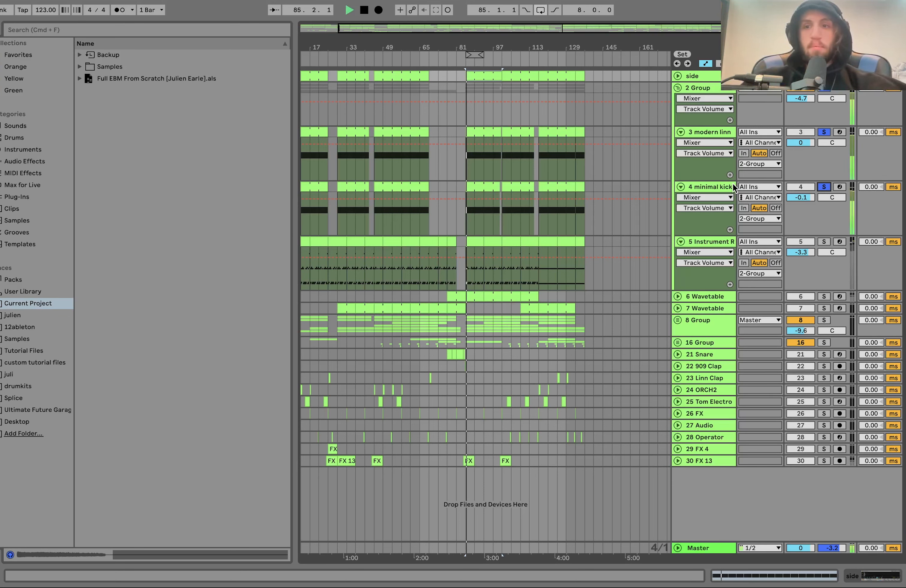
key("space")
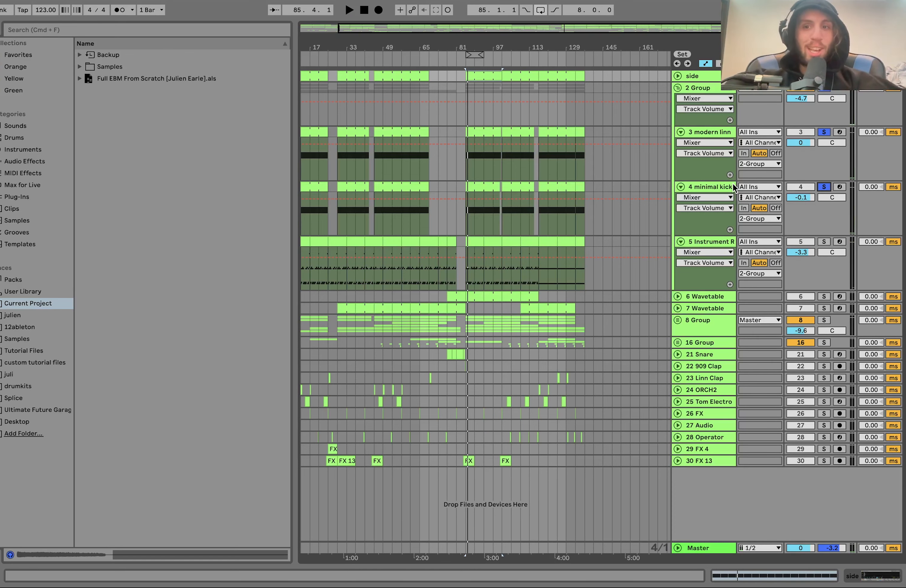
Step: Show the devices of the modern linn kick track and play that kick soloed on its own
double_click(733, 187)
left_click(710, 133)
left_click(824, 132)
key("space")
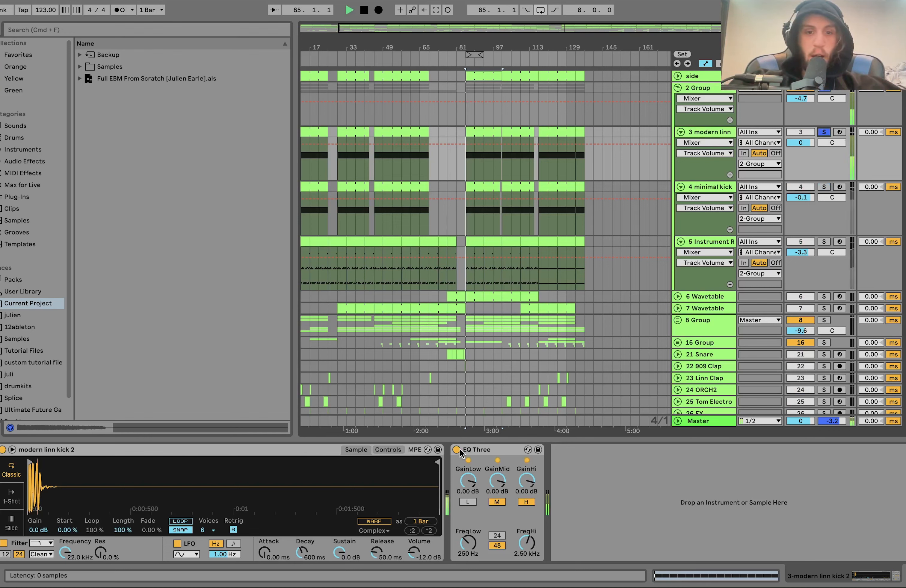
Step: Compare the modern linn kick with EQ Three bypassed and enabled, inspecting the start of its sample waveform up close
left_click(457, 450)
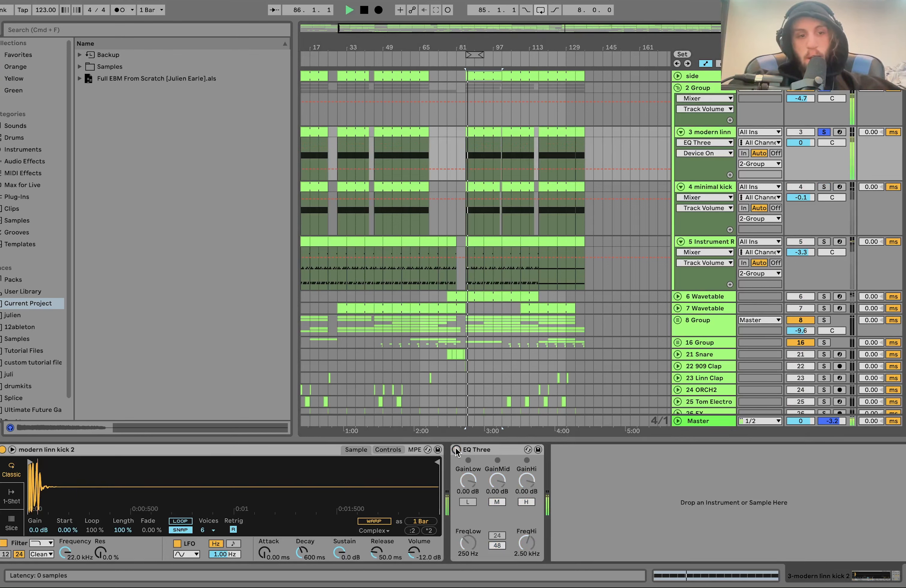
key("space")
scroll(27, 485, "up", 10)
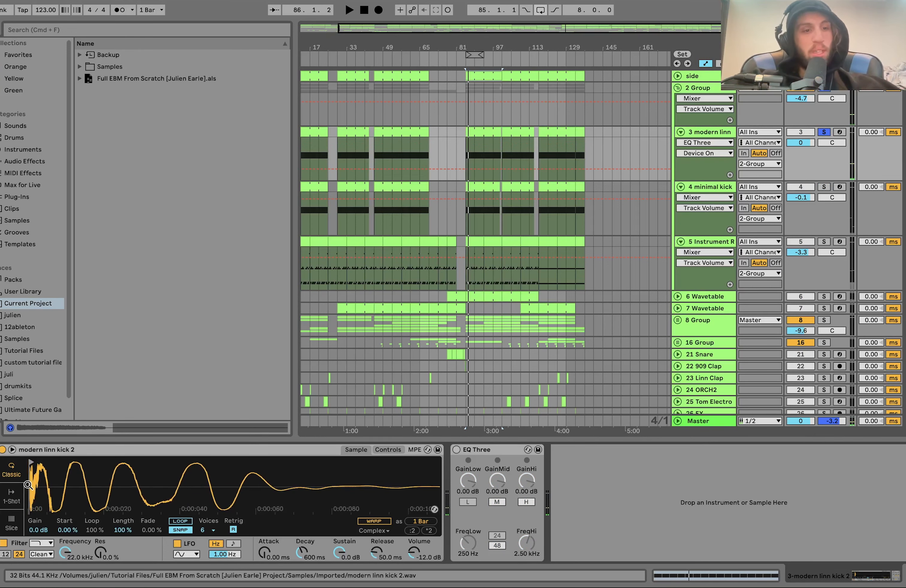
key("space")
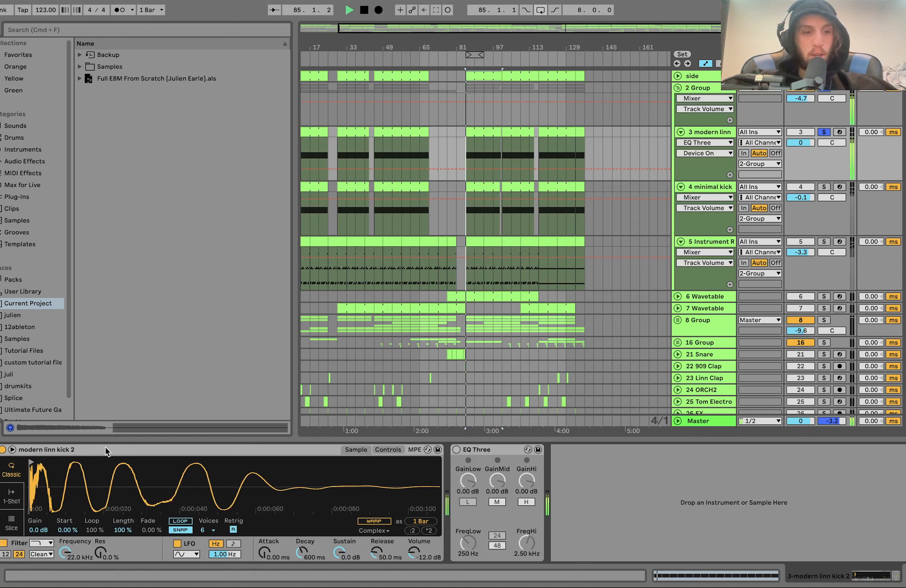
left_click(457, 450)
key("space")
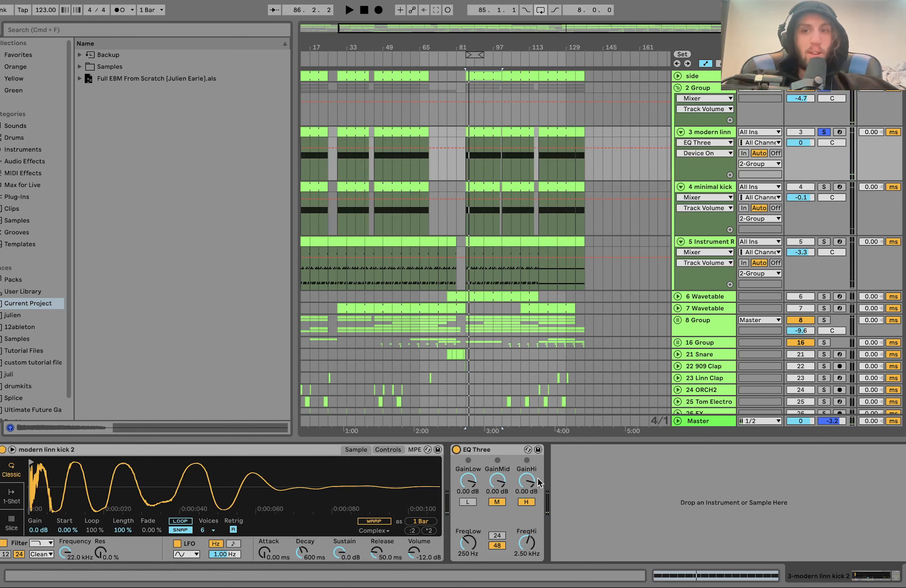
Step: Solo the minimal kick track, show its devices, and compare its sound with EQ Three on and bypassed, leaving it on
left_click(824, 186)
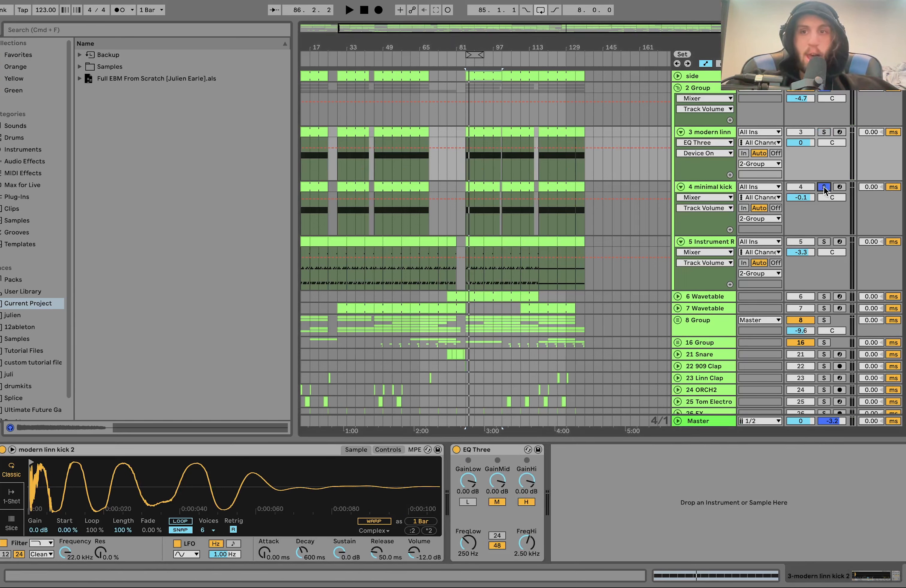
left_click(734, 187)
key("space")
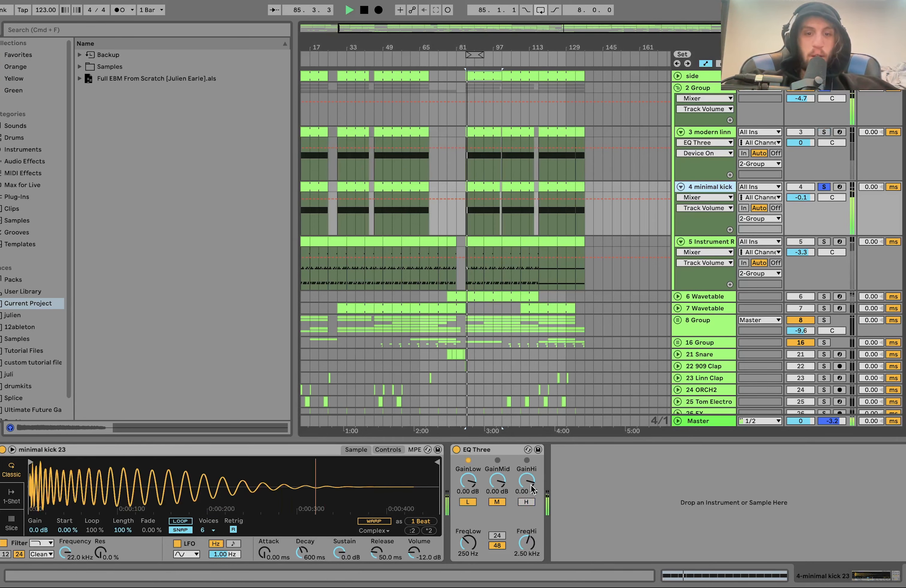
left_click(457, 450)
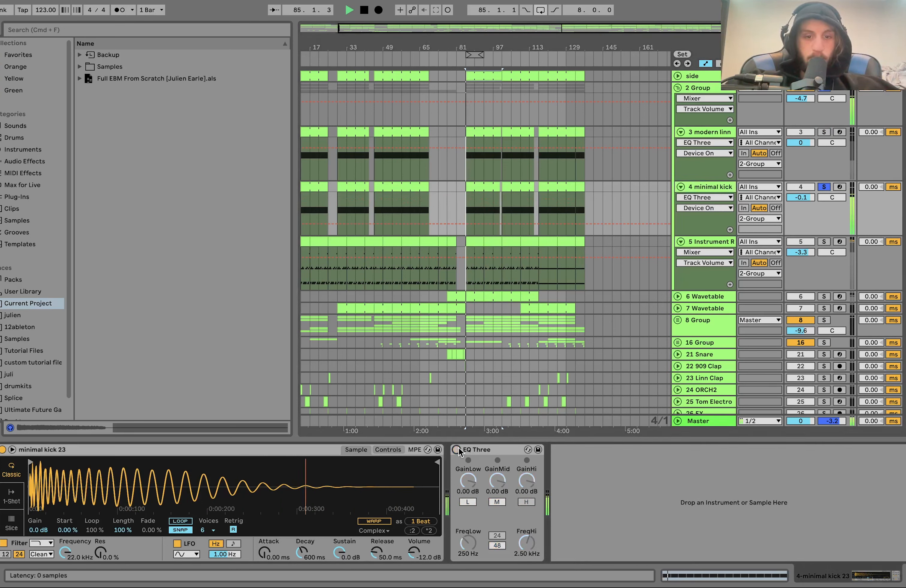
key("space")
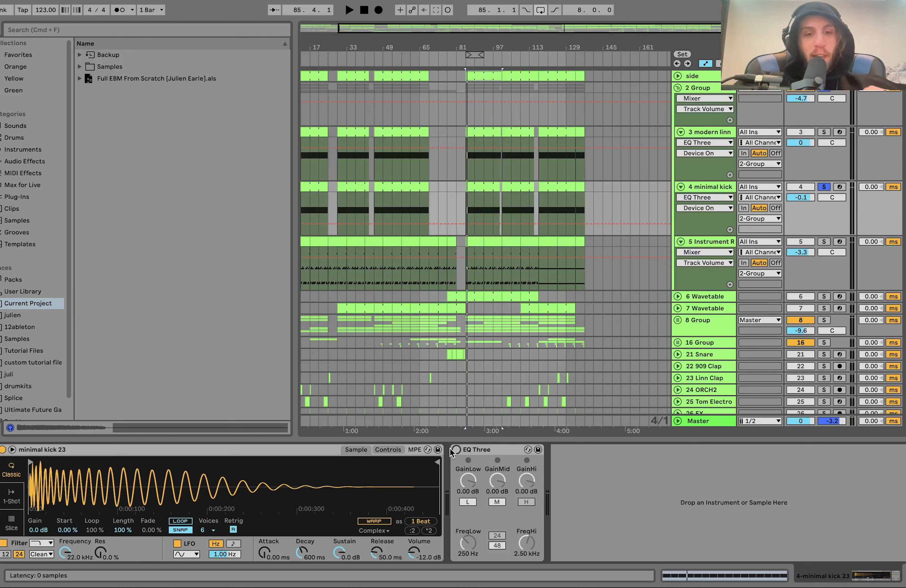
left_click(455, 450)
key("space")
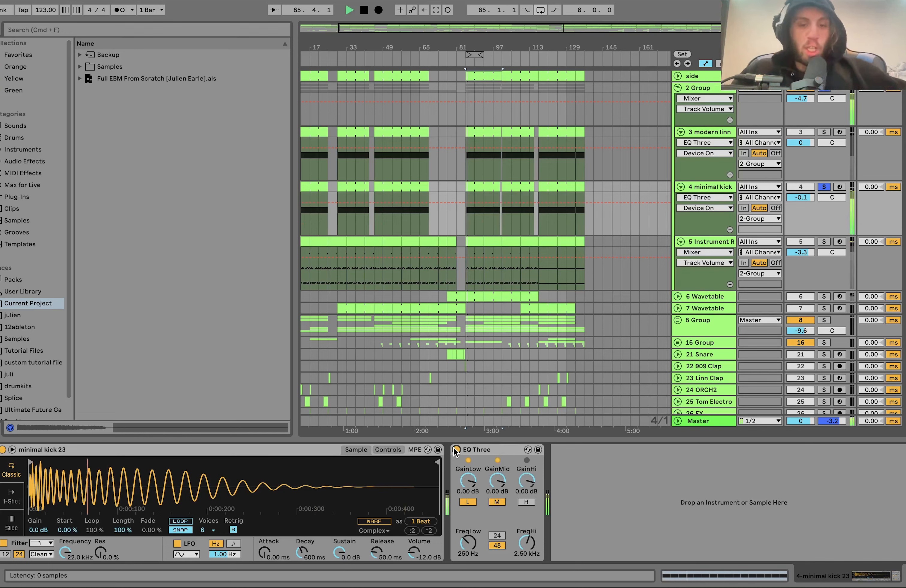
key("space")
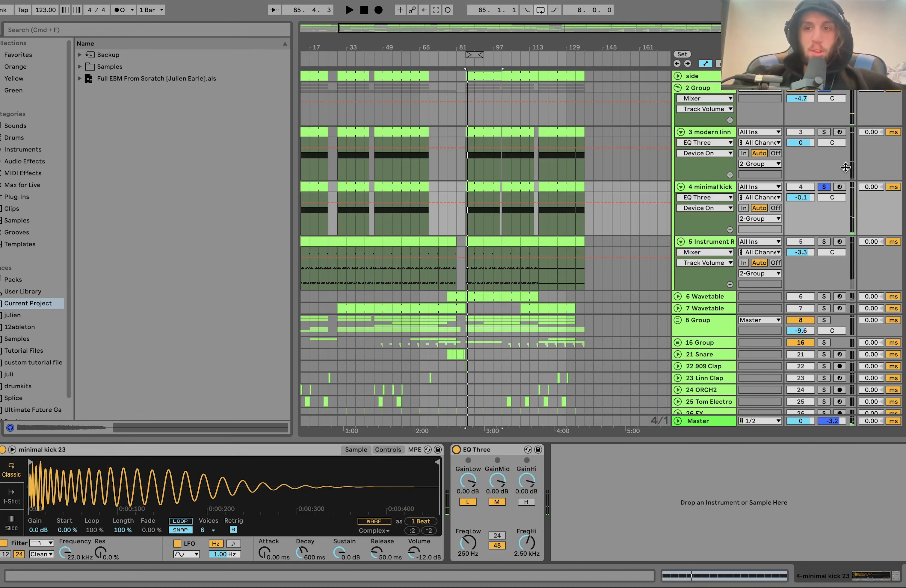
Step: Solo the modern linn track alongside the minimal kick and raise its volume to 1.4 dB during playback
left_click(824, 132)
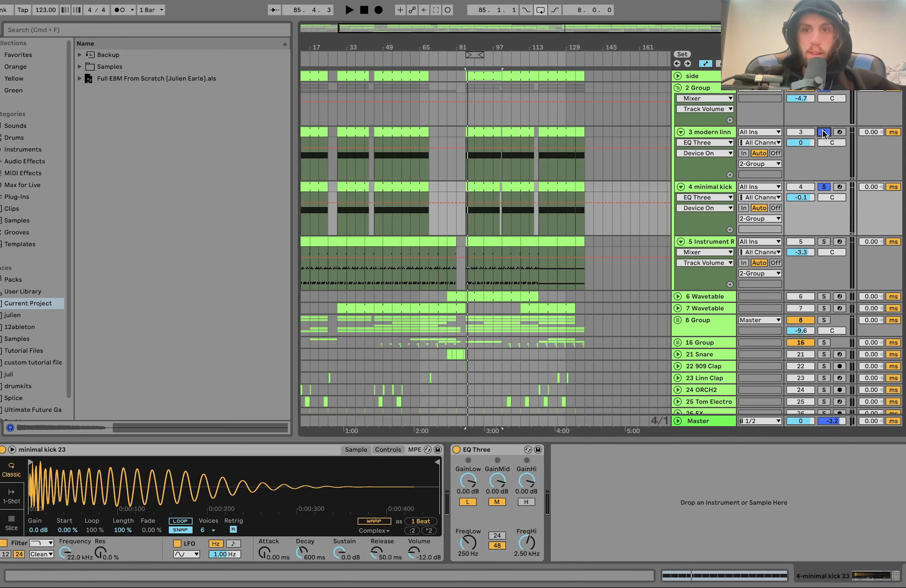
key("space")
left_click(730, 133)
left_click_drag(805, 143, 802, 137)
key("space")
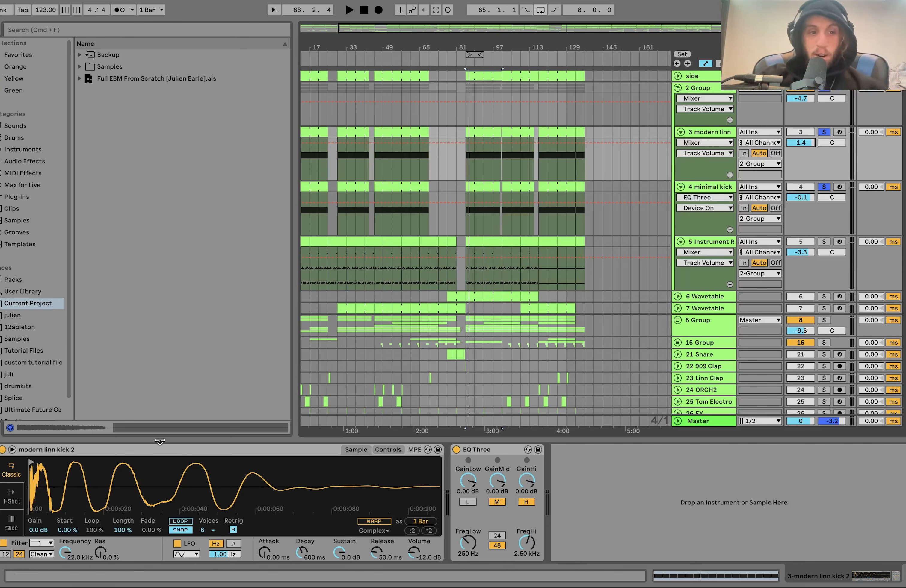
Step: Compare the sample waveforms of the modern linn and minimal kicks over a similar time span and play both together
left_click_drag(41, 506, 41, 476)
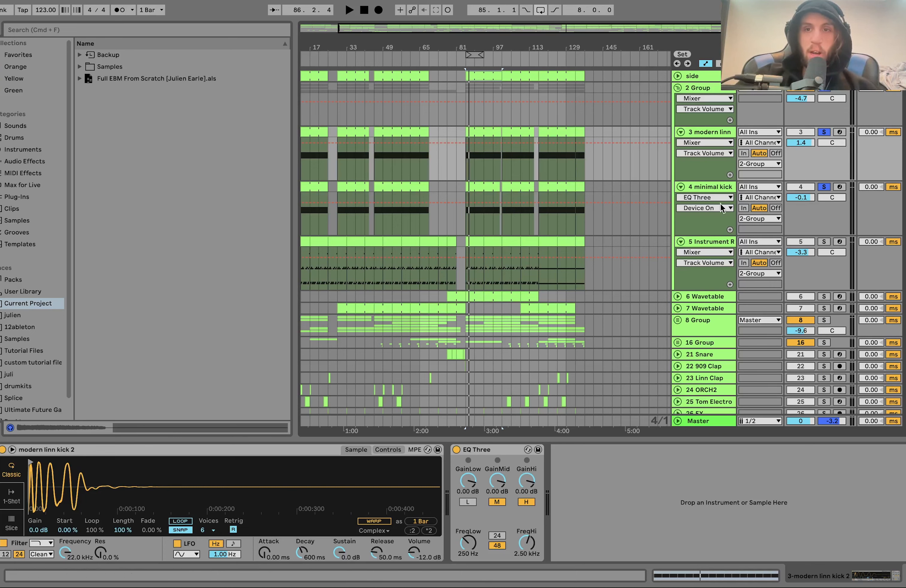
left_click(713, 187)
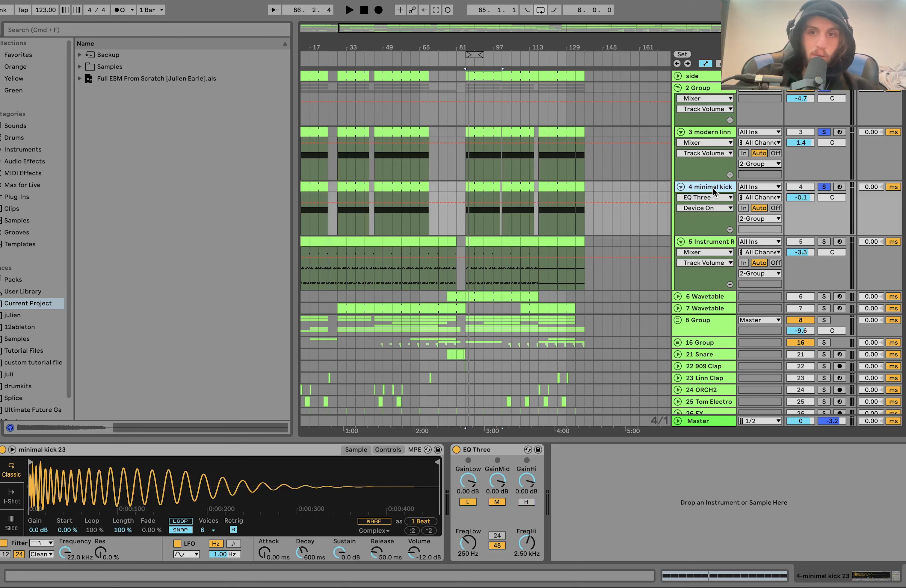
key("space")
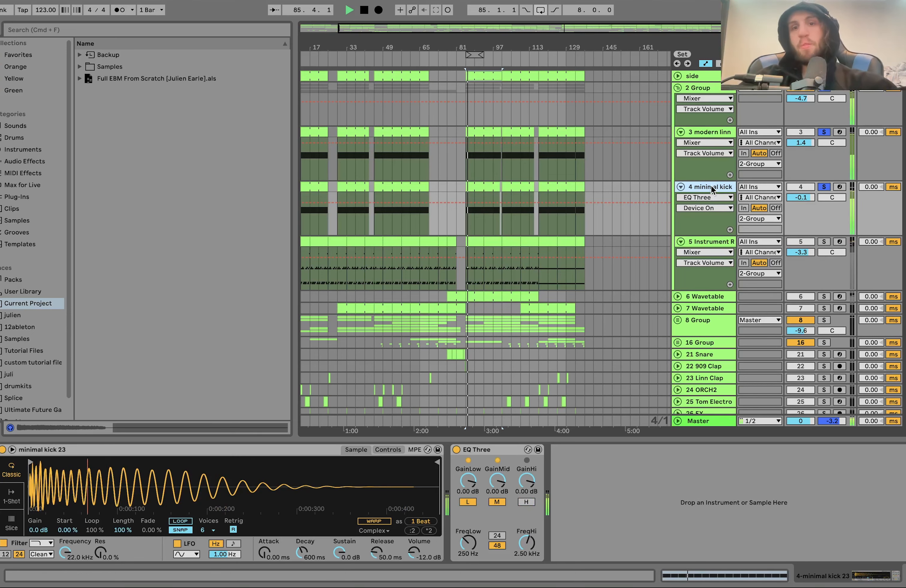
scroll(629, 208, "down", 5)
scroll(629, 207, "left", 2)
key("space")
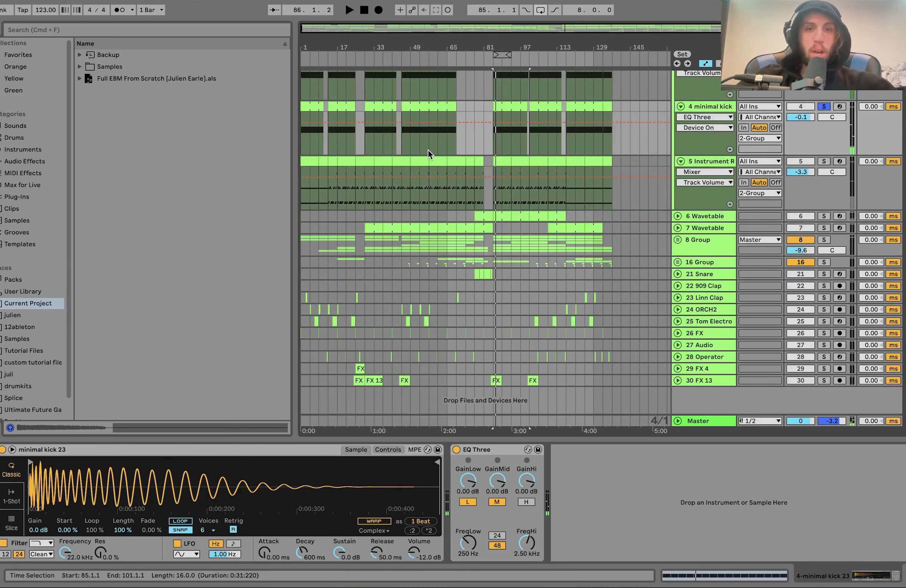
Step: Solo the 5 Instrument Rack track alone and play it from the clip at bar 57
left_click(428, 150)
key("plus")
key("plus")
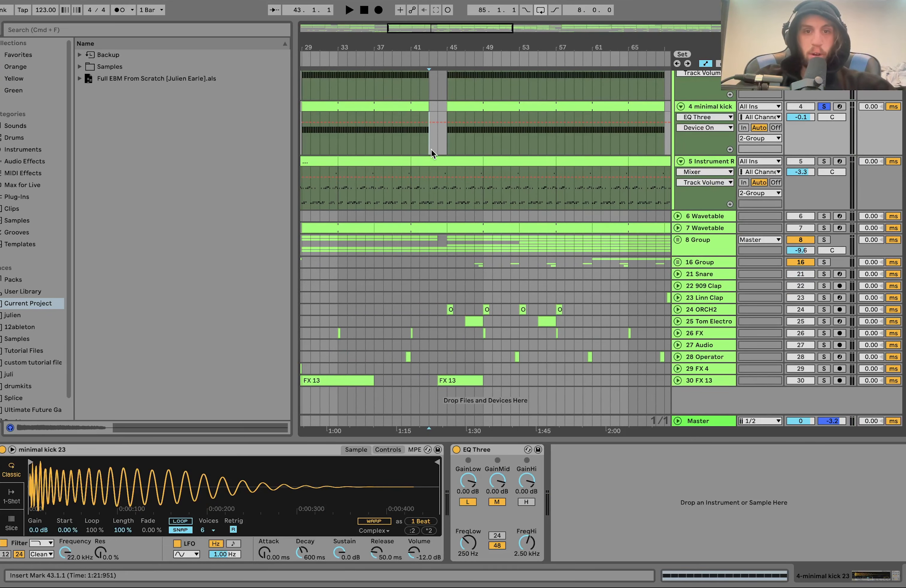
key("space")
left_click(824, 161)
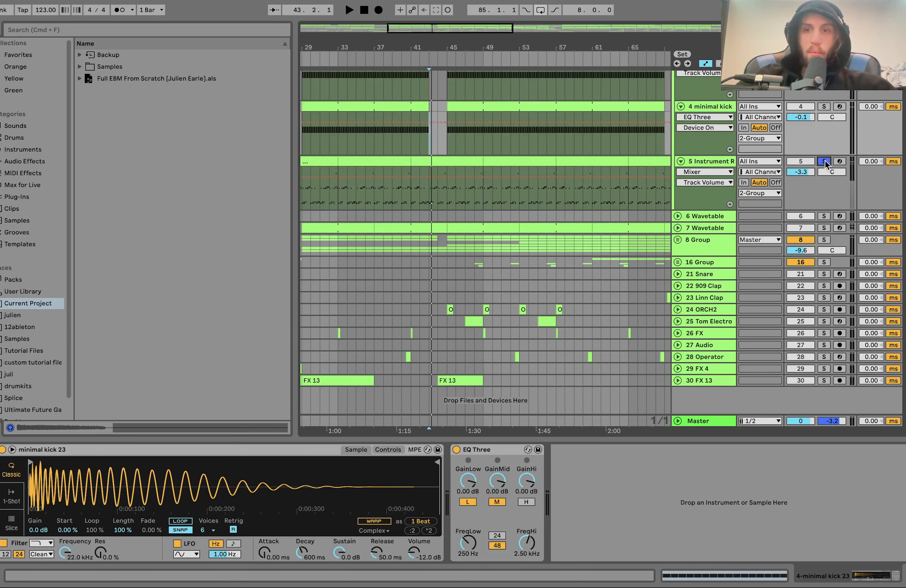
left_click(611, 162)
key("space")
Step: Open the Instrument Rack clip at bar 85 in the MIDI editor and fold the piano roll to the used notes
scroll(603, 163, "down", 4)
scroll(602, 164, "right", 3)
scroll(602, 164, "up", 1)
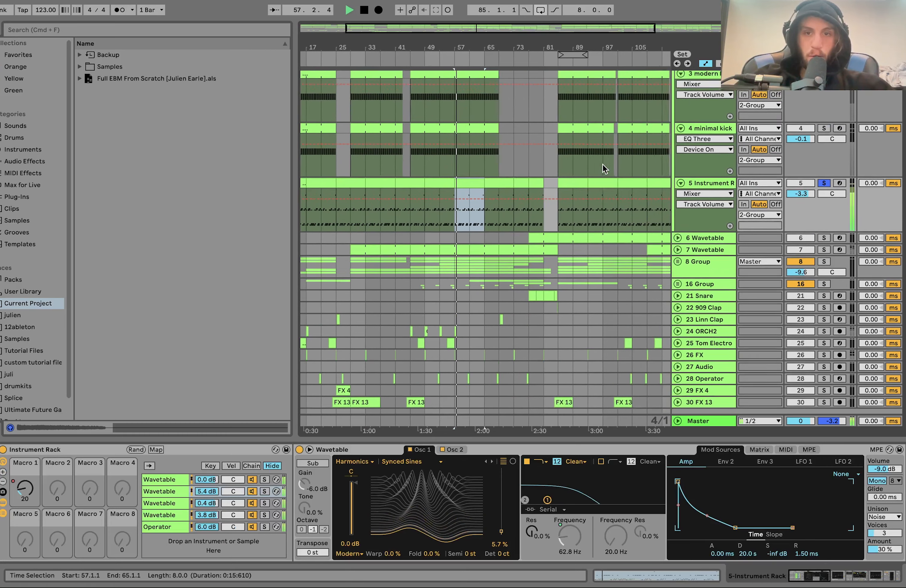
left_click(572, 186)
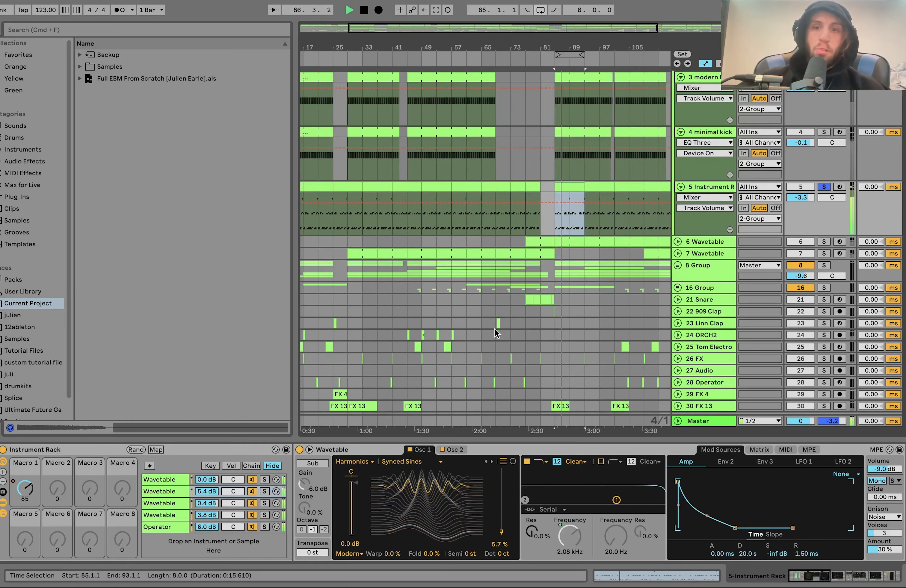
double_click(564, 186)
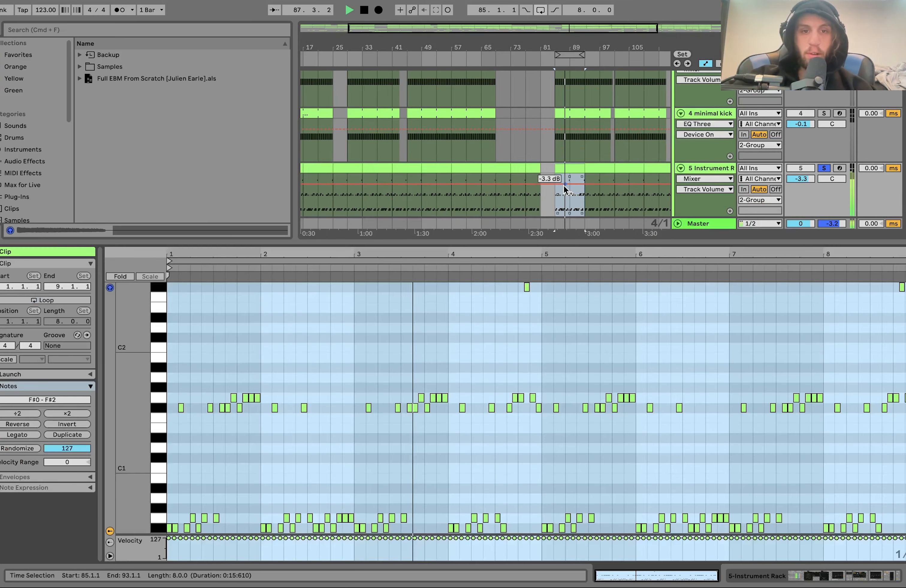
scroll(368, 382, "down", 5)
scroll(368, 382, "up", 2)
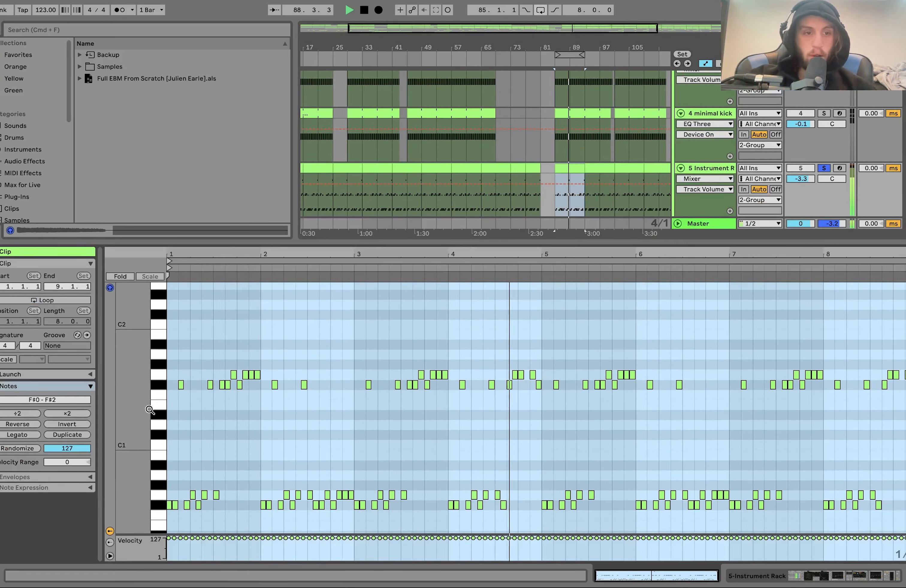
left_click_drag(149, 410, 186, 398)
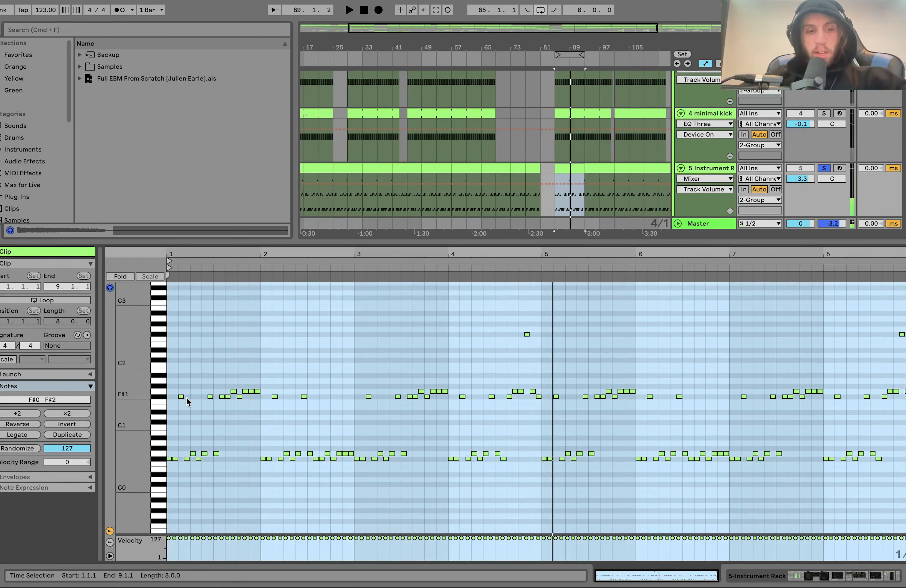
left_click(119, 278)
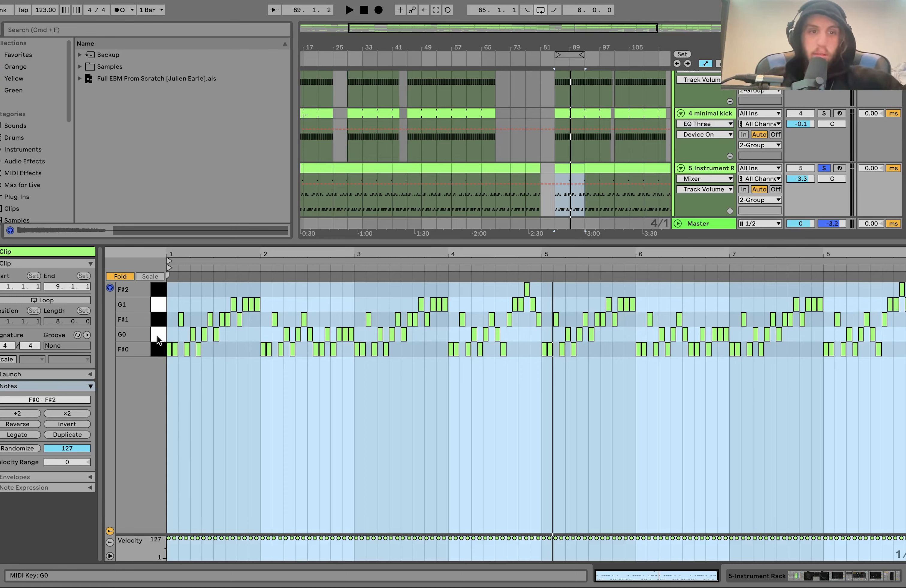
Step: Play the folded Instrument Rack clip from its start and examine how its note pattern runs through the first bars
key("space")
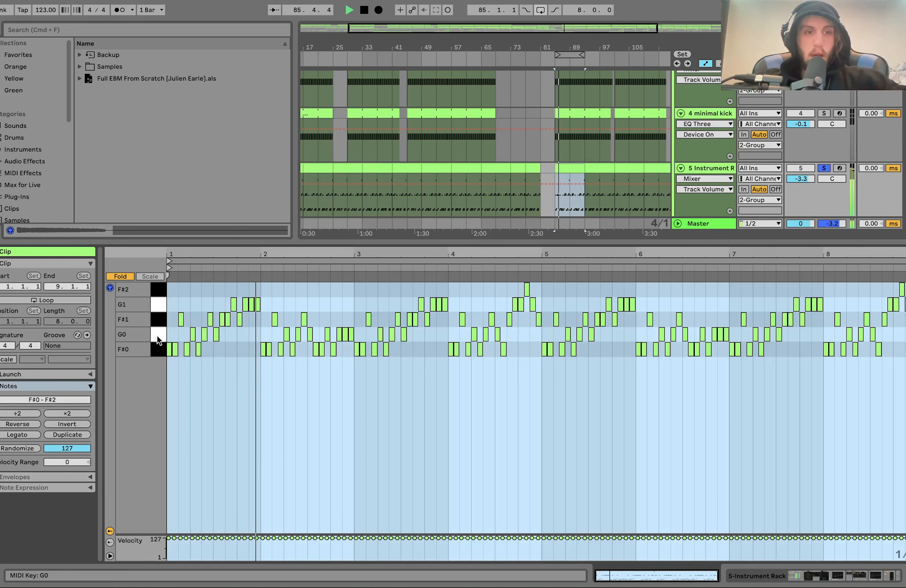
key("space")
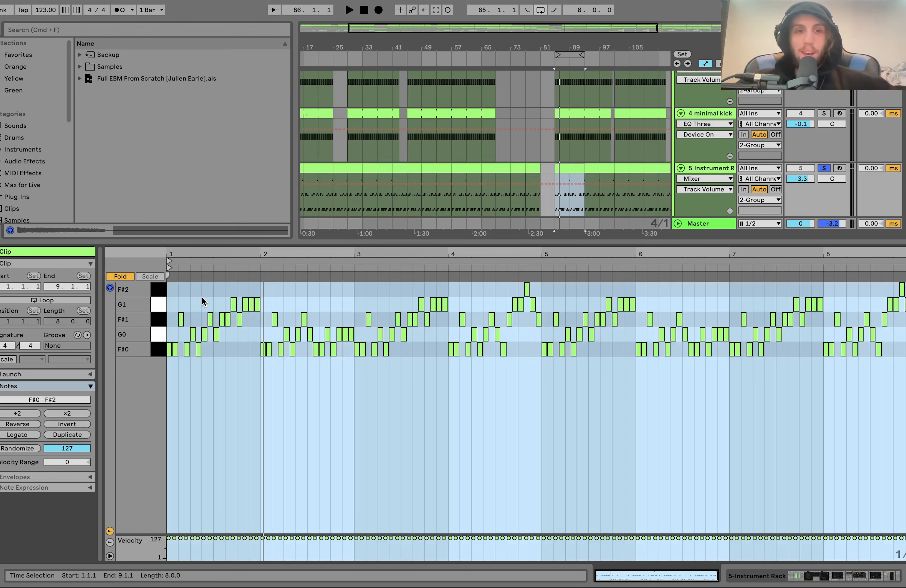
key("space")
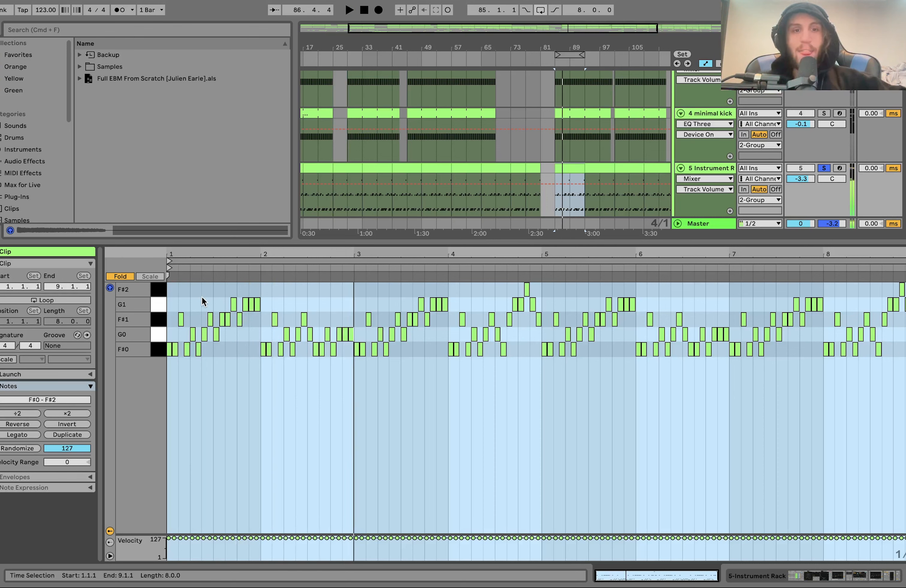
left_click(230, 268)
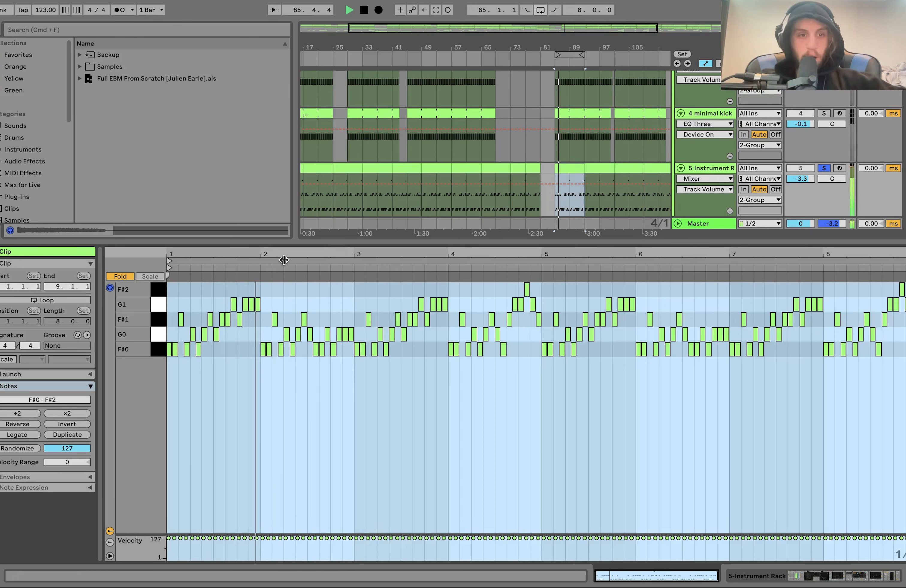
Step: Replay the folded clip in short passes and examine how the note pattern varies and repeats across its eight bars
key("space")
left_click(324, 267)
key("space")
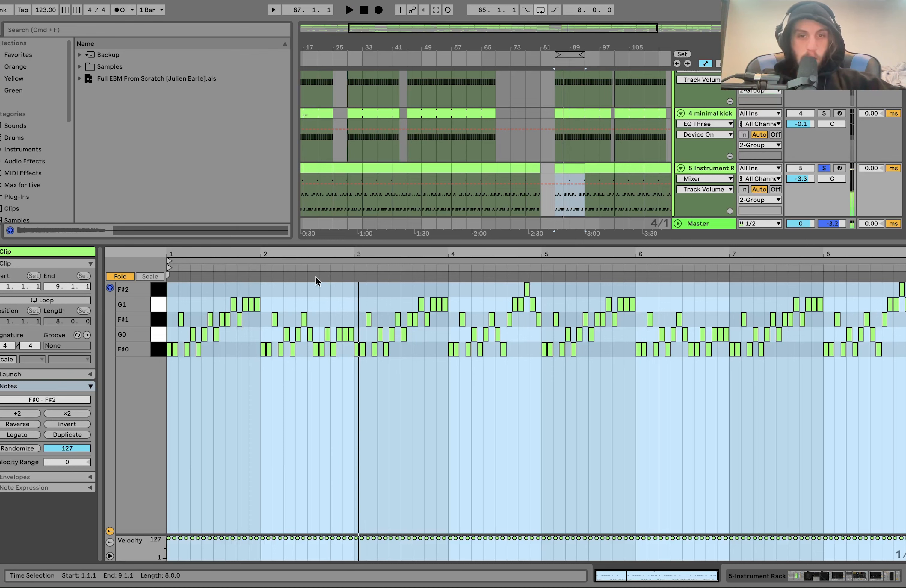
left_click(409, 263)
left_click(491, 267)
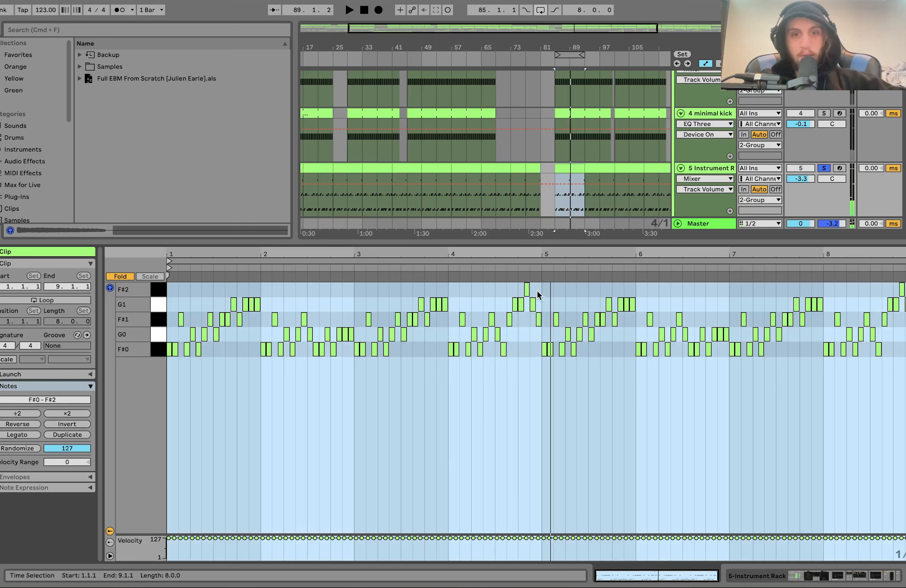
left_click(512, 272)
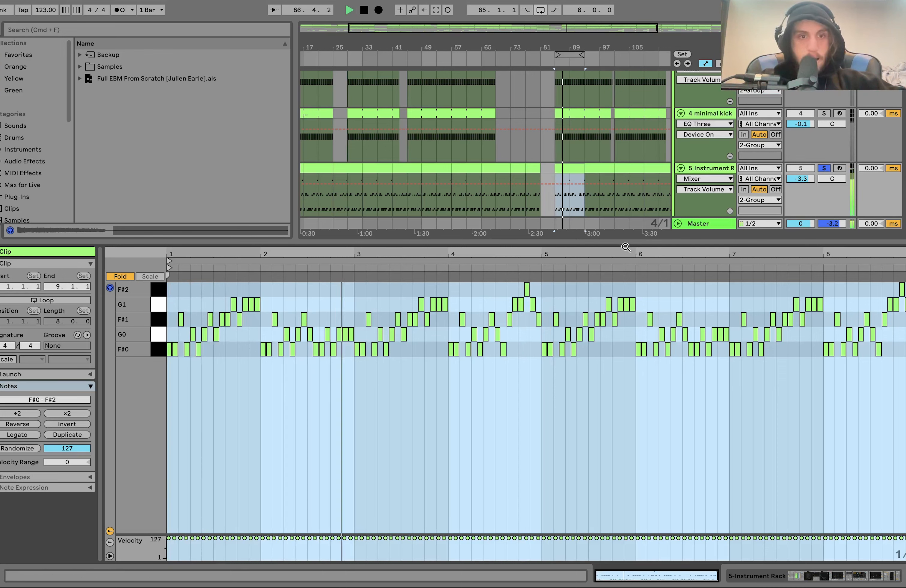
key("space")
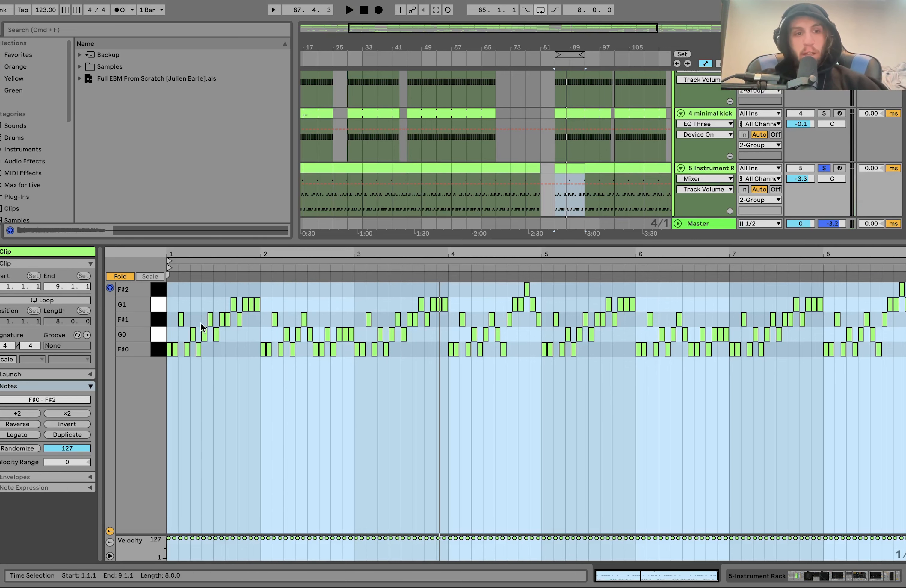
Step: Select the F#0, G1, F#2, F#1 and G0 note rows in turn to examine the pitches used, and play the clip
left_click(162, 350)
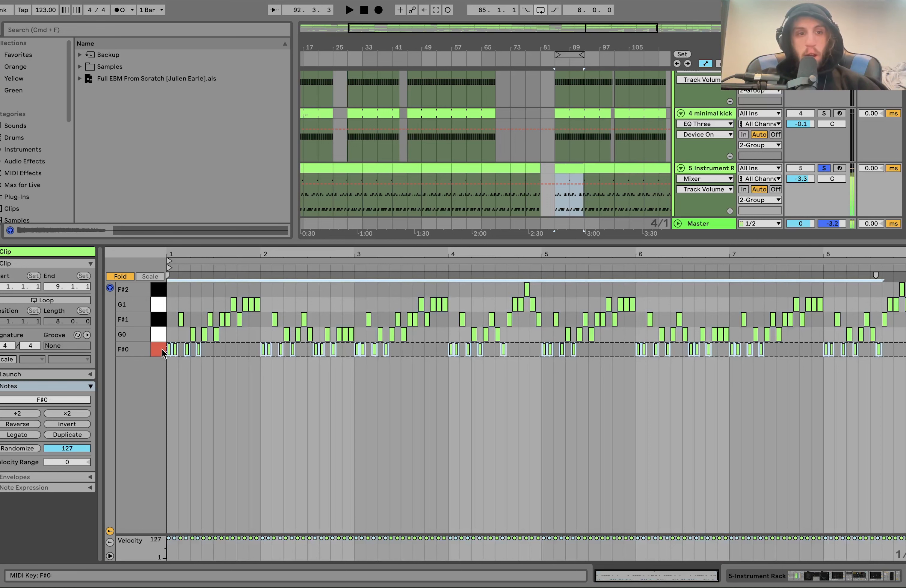
left_click(160, 304)
left_click(159, 293)
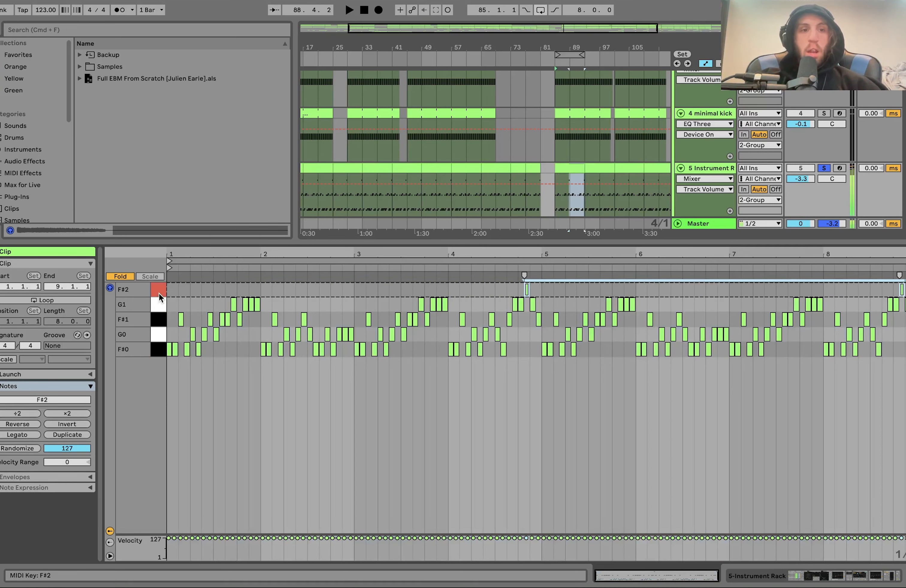
left_click(158, 323)
left_click(158, 333)
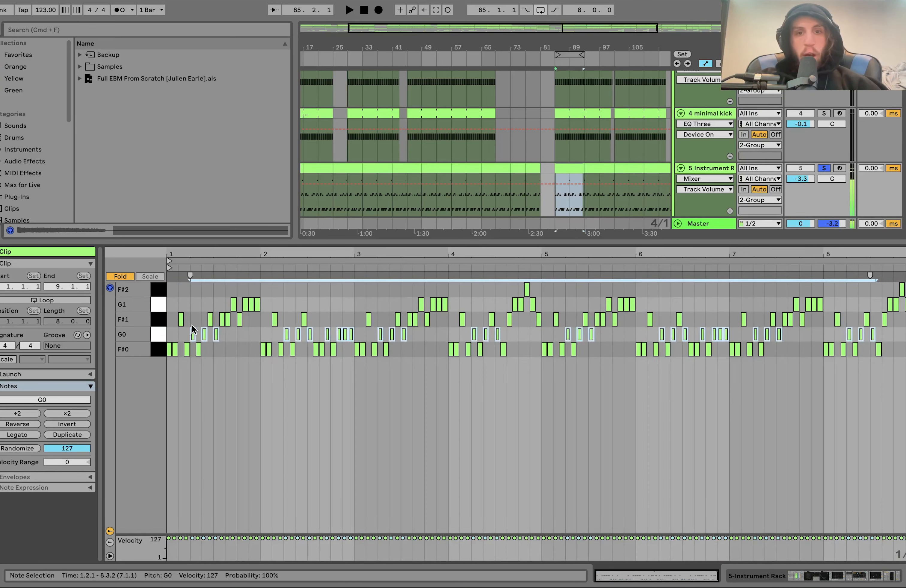
key("space")
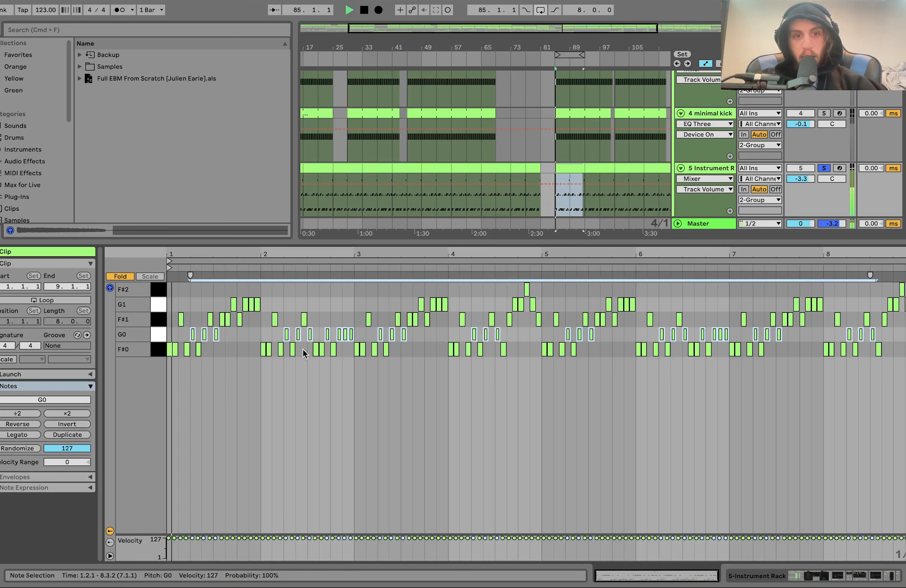
Step: Show the device chain of the 5 Instrument Rack track while its clip at bar 85 plays
left_click(713, 168)
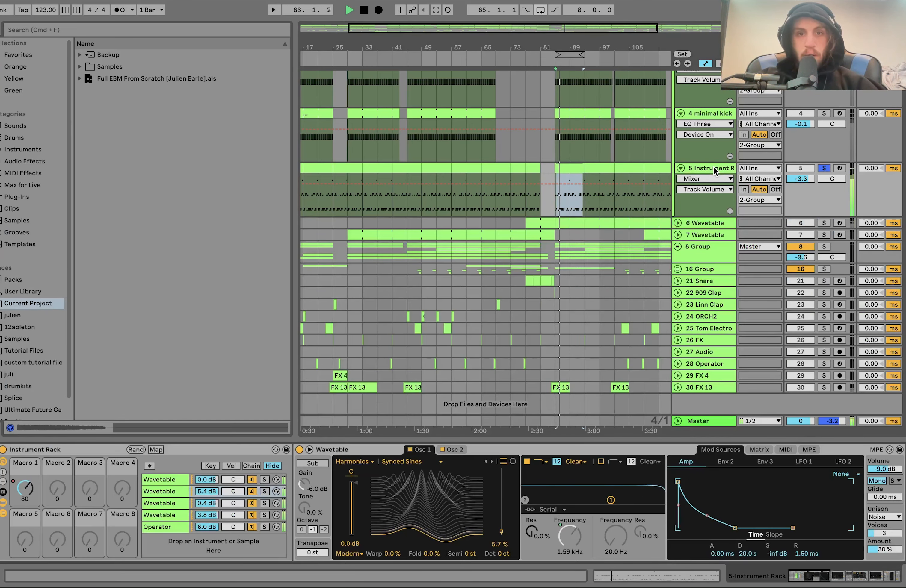
left_click(569, 177)
key("minus")
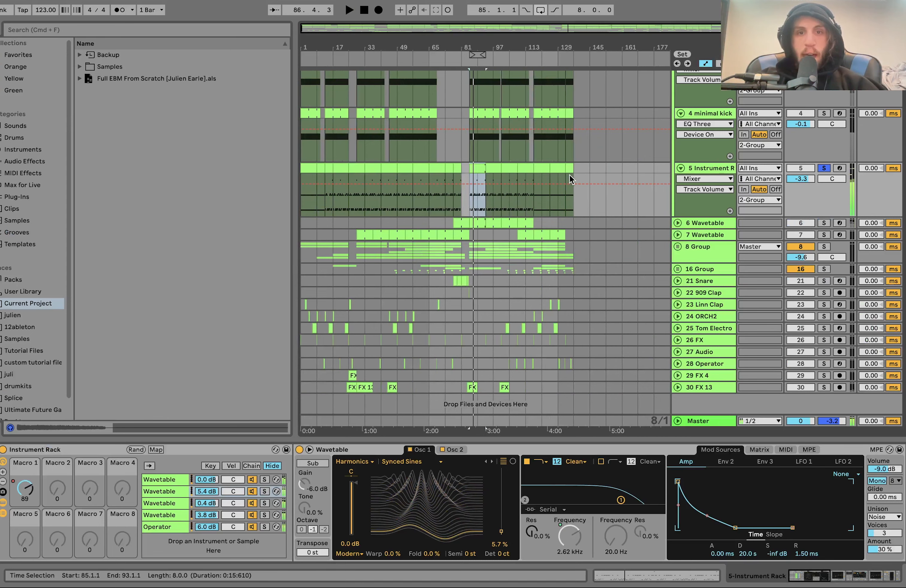
key("space")
Step: Play the Instrument Rack clip at bar 117, examine its notes in the MIDI editor, and play the track from bar 1
left_click(539, 166)
key("space")
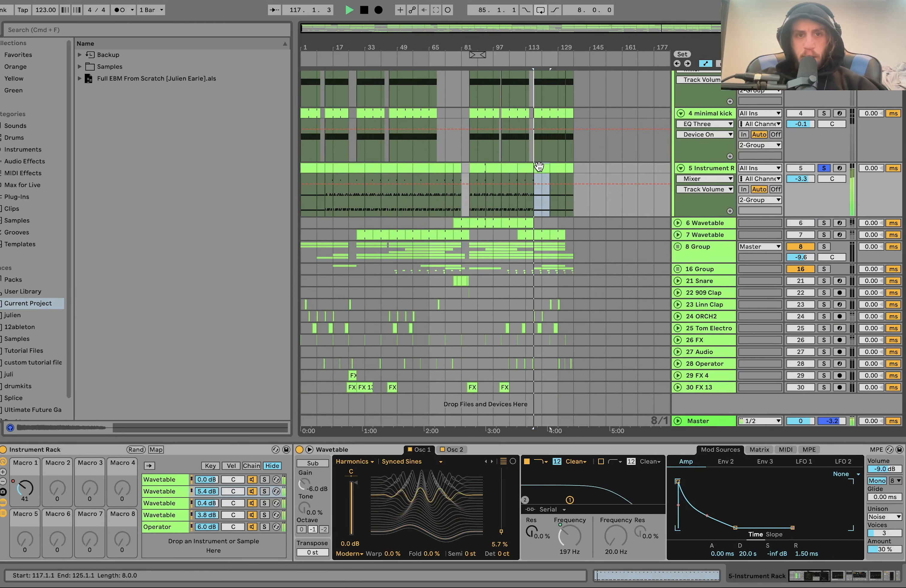
double_click(539, 166)
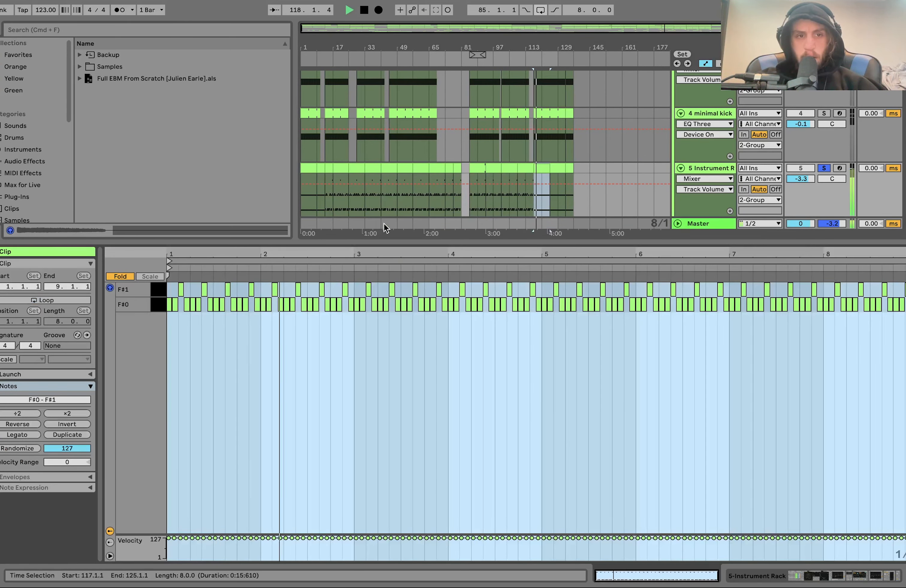
left_click(306, 169)
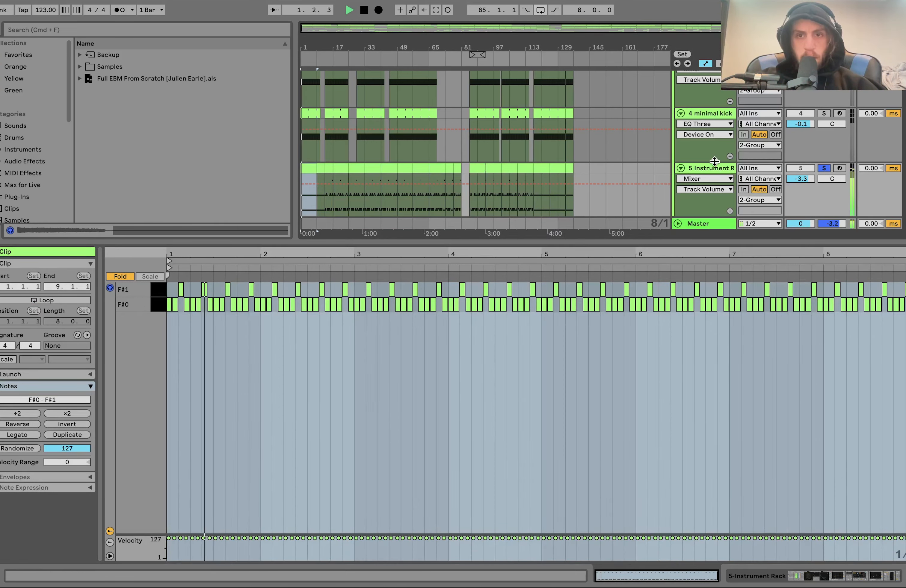
Step: Unsolo the 5 Instrument Rack track and play the full mix from bar 1
left_click(714, 165)
key("space")
left_click(824, 168)
key("space")
left_click(545, 167)
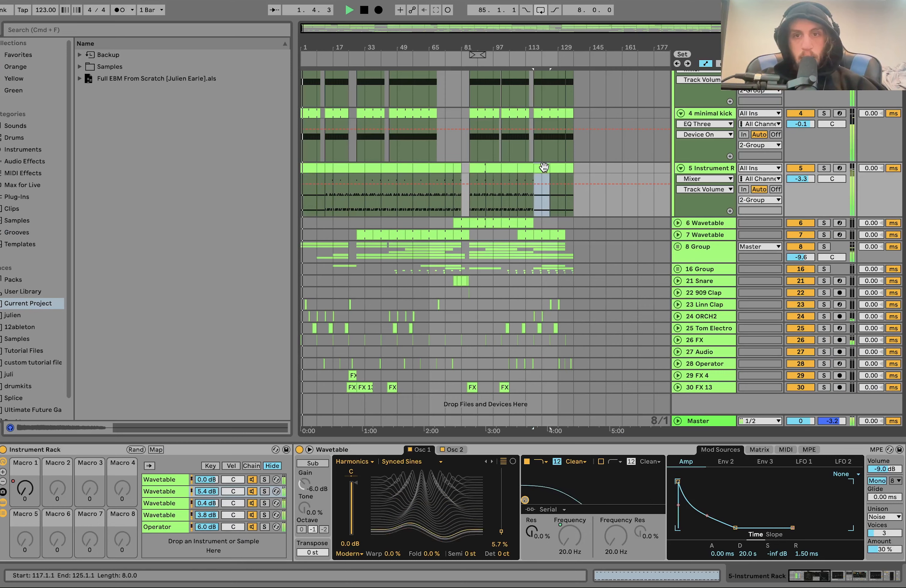
key("space")
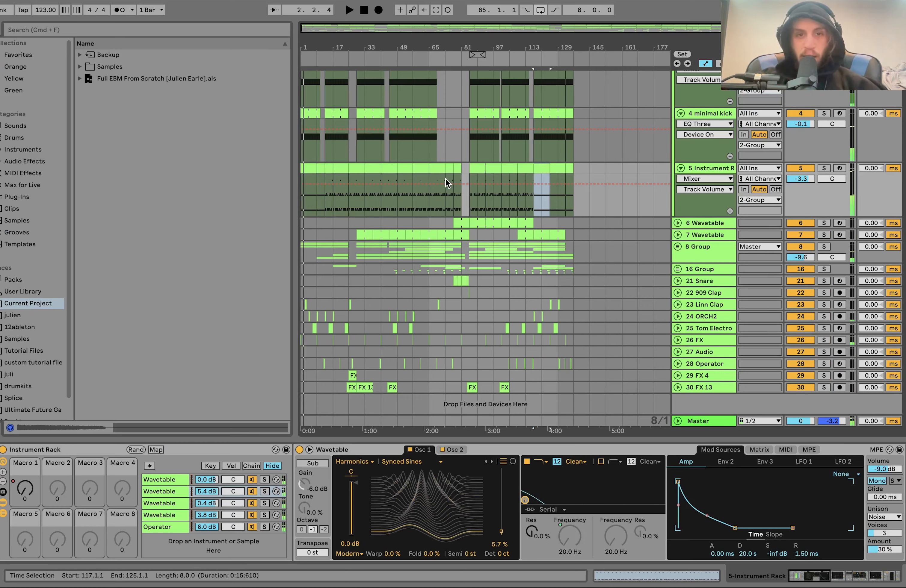
Step: Play the full mix from the clip at bar 85 and solo the 5 Instrument Rack track again
left_click(472, 173)
key("space")
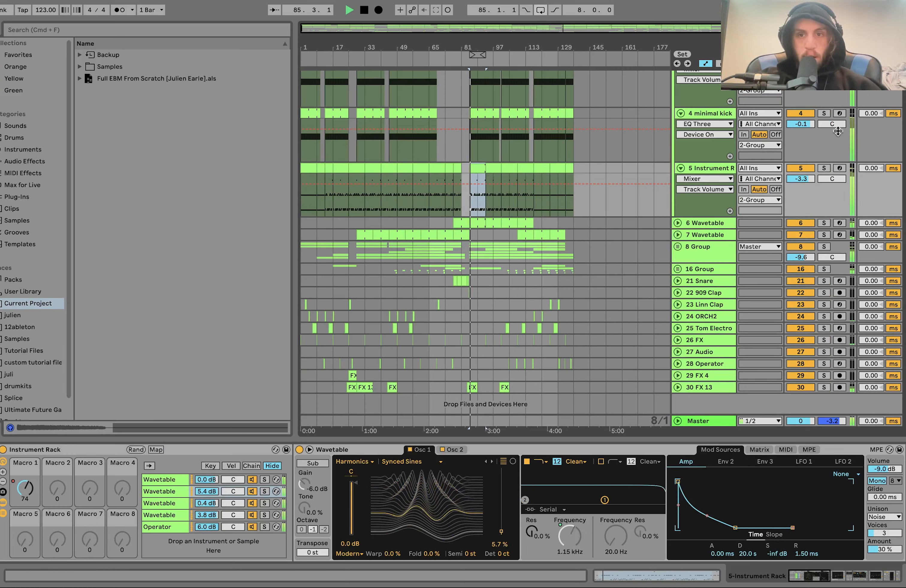
left_click(824, 168)
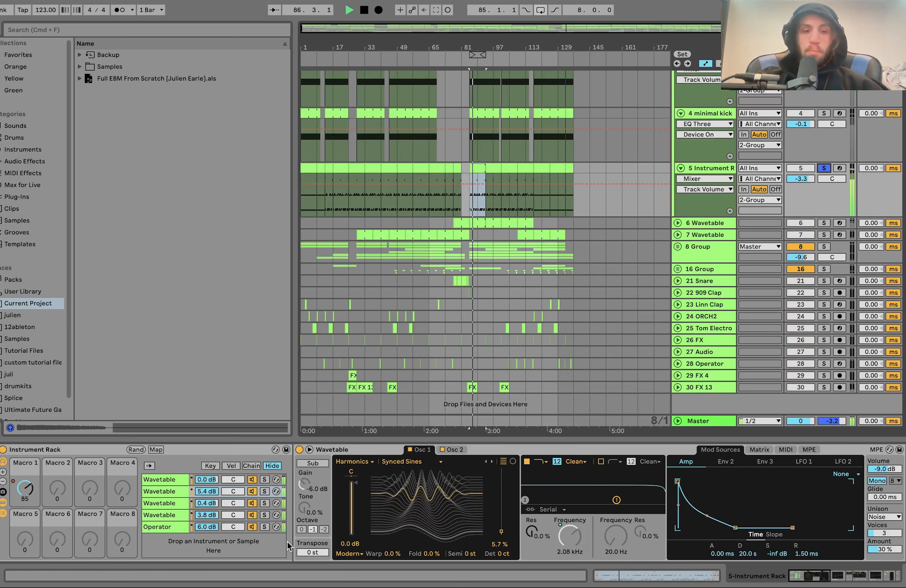
key("space")
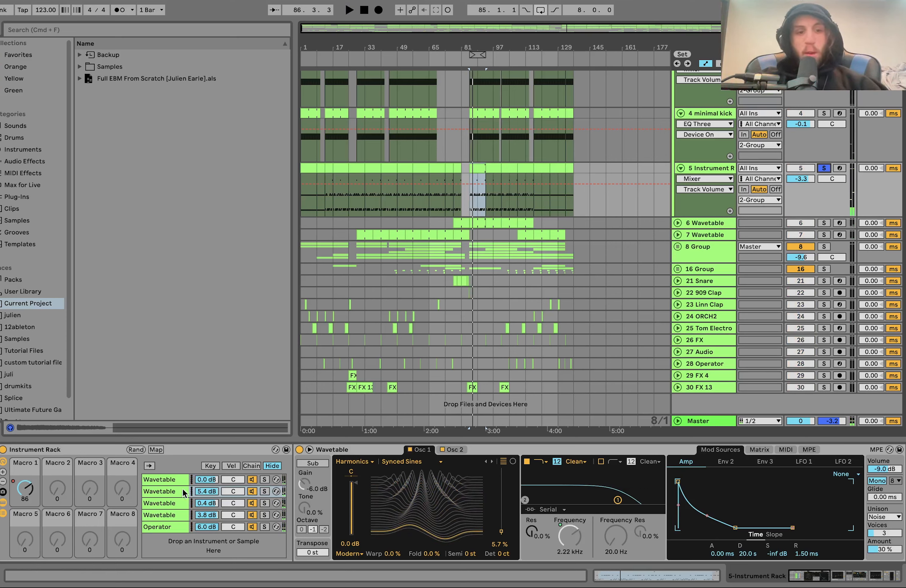
Step: Inspect the rack's first Wavetable chain and its Operator chain, and show the Macro 1 automation on the track
left_click(171, 479)
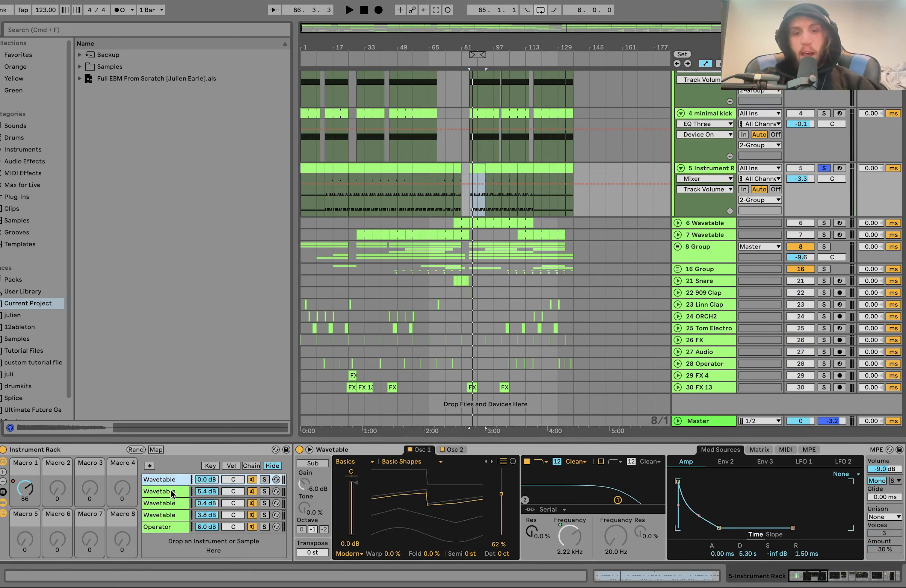
left_click(171, 528)
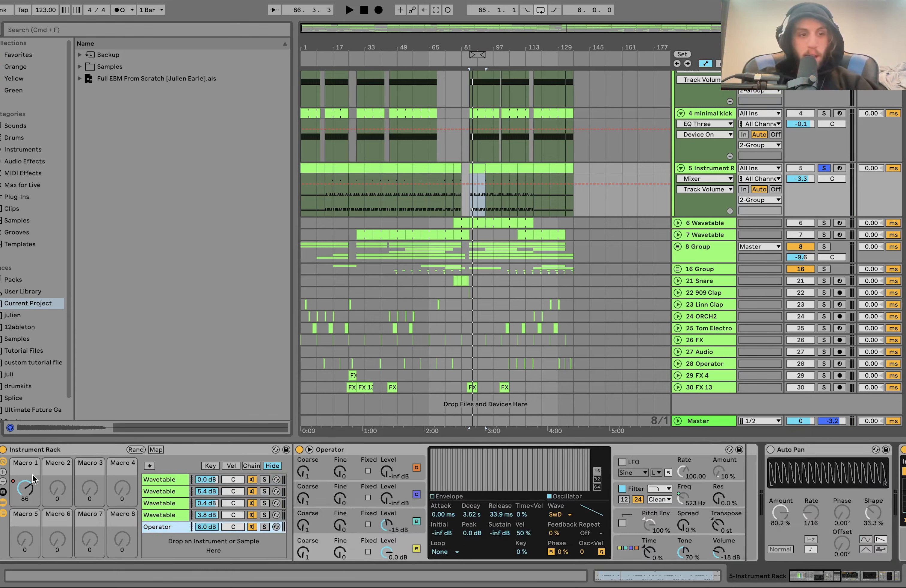
left_click(31, 493)
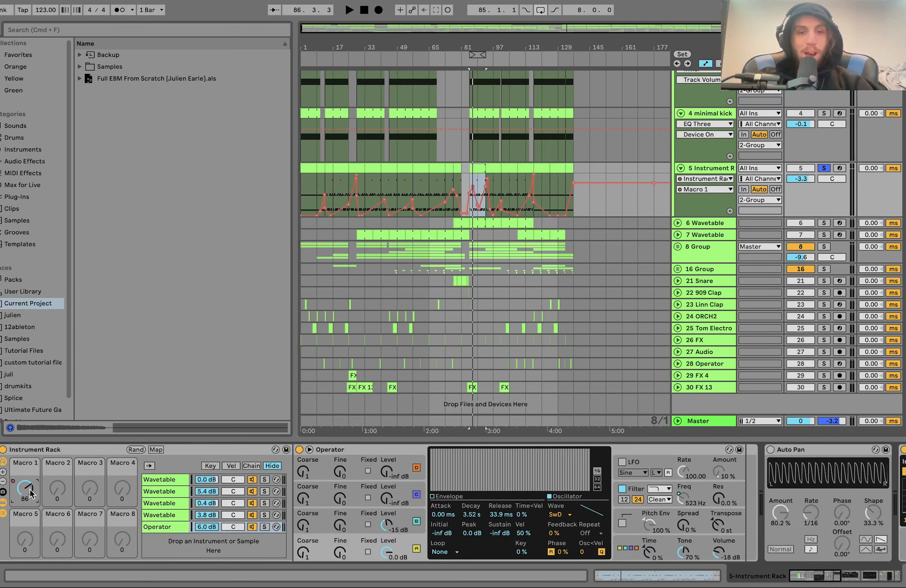
Step: Go through all the rack's Wavetable and Operator chains and check the first Wavetable's filter frequency for its Macro 1 mapping
left_click(160, 513)
left_click(162, 500)
left_click(163, 480)
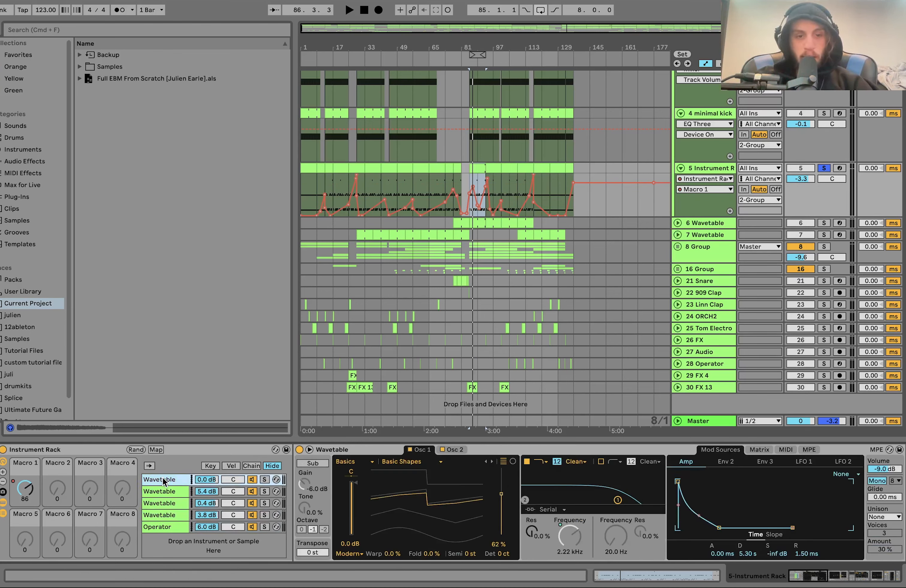
right_click(560, 535)
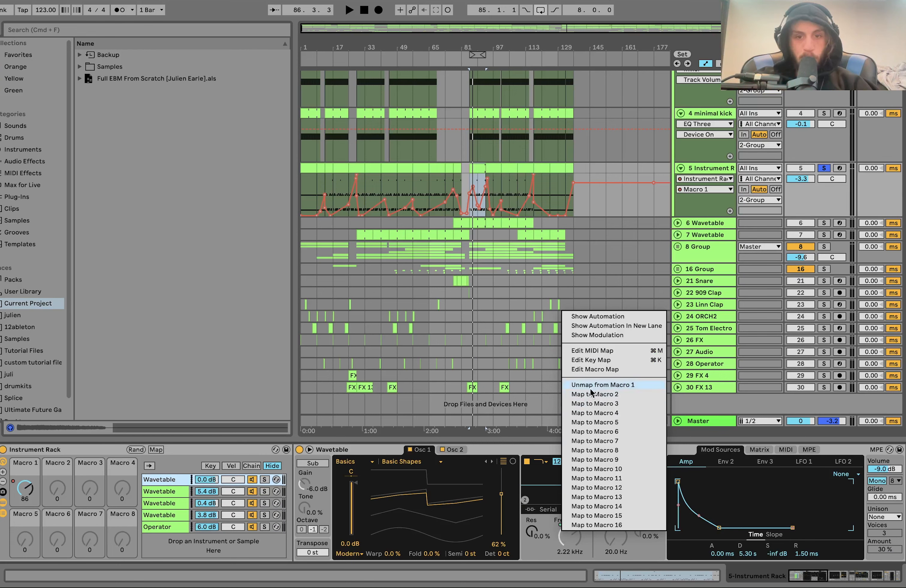
left_click(164, 491)
left_click(166, 503)
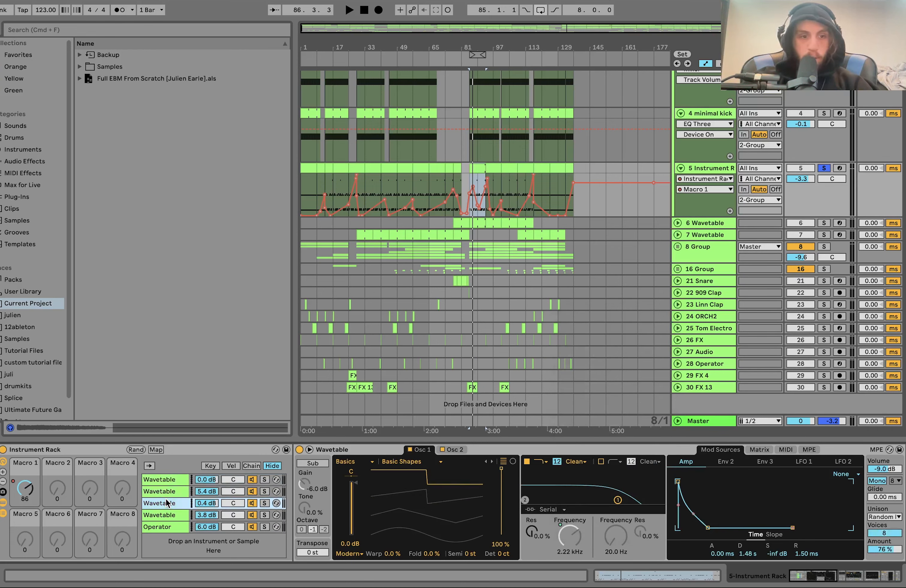
left_click(167, 515)
left_click(167, 527)
left_click(27, 489)
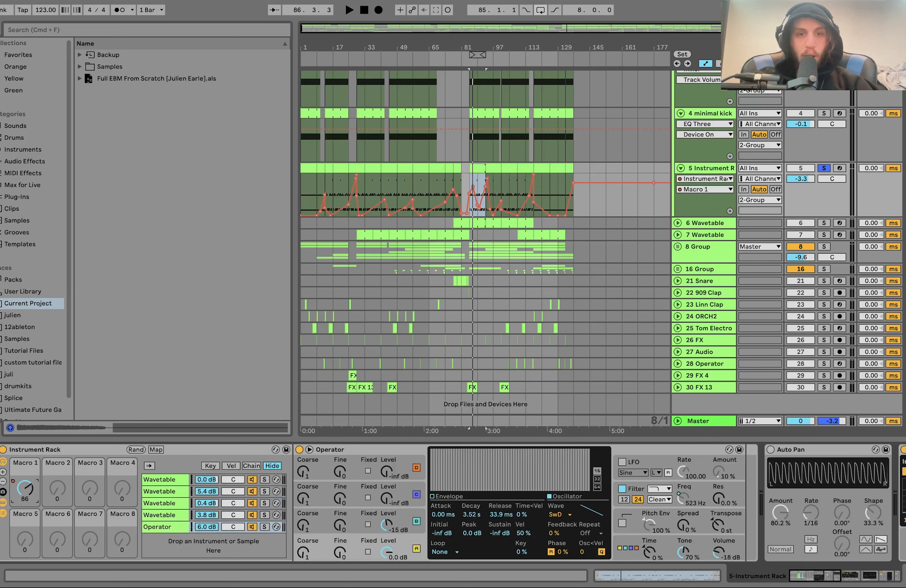
Step: Play the soloed rack at several points along its Macro 1 automation, including bars 49, 65 and 93, to compare the filter sound
left_click(380, 187)
key("space")
left_click(401, 189)
key("space")
key("space")
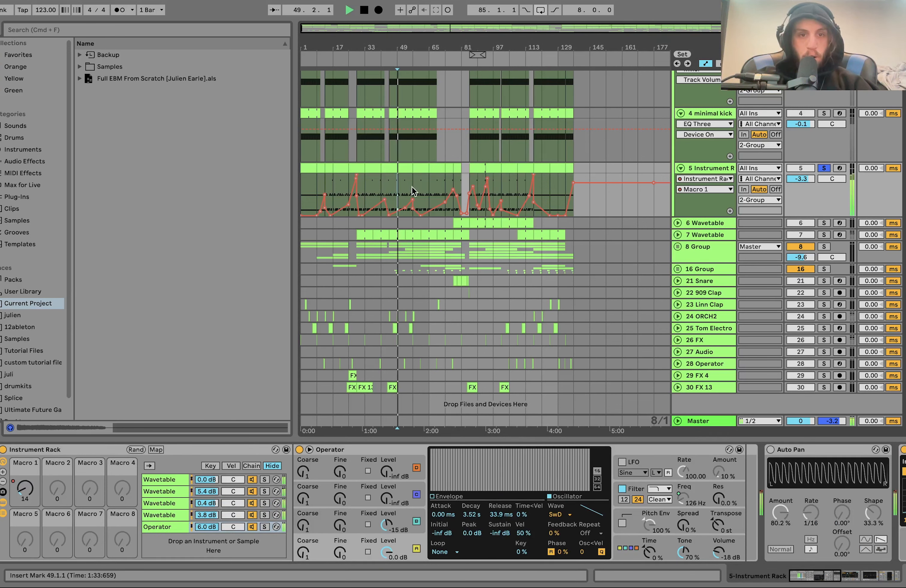
left_click(430, 188)
key("space")
left_click(495, 167)
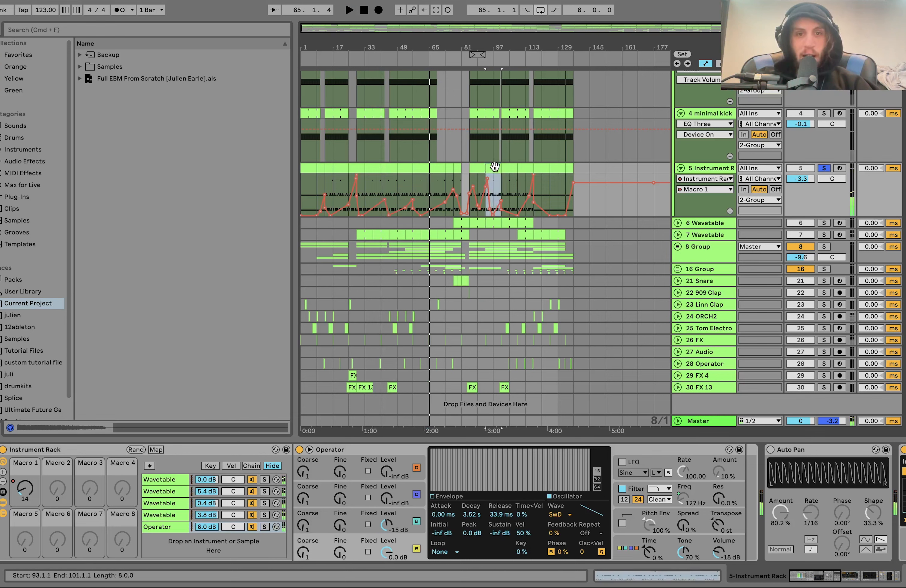
key("space")
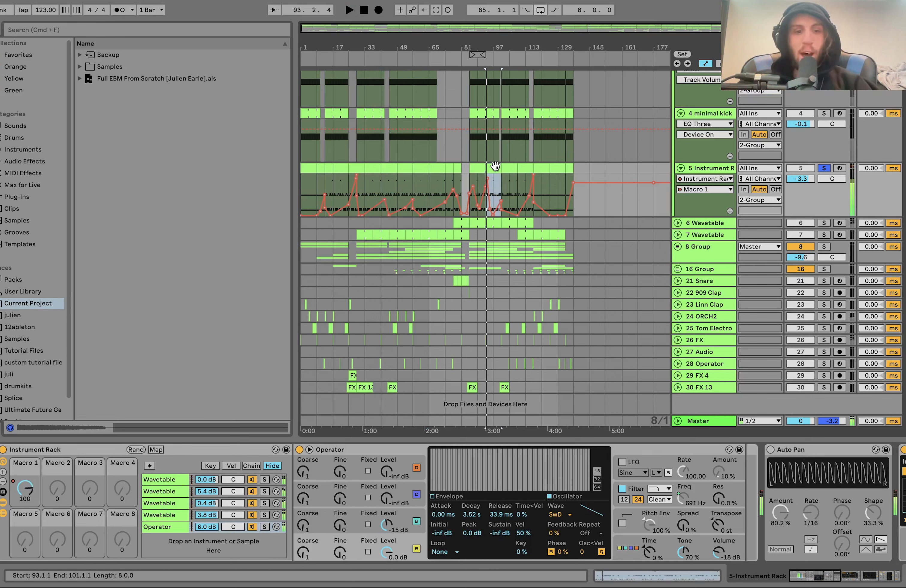
Step: Delete the Auto Pan effect from the rack's Operator chain
left_click(807, 451)
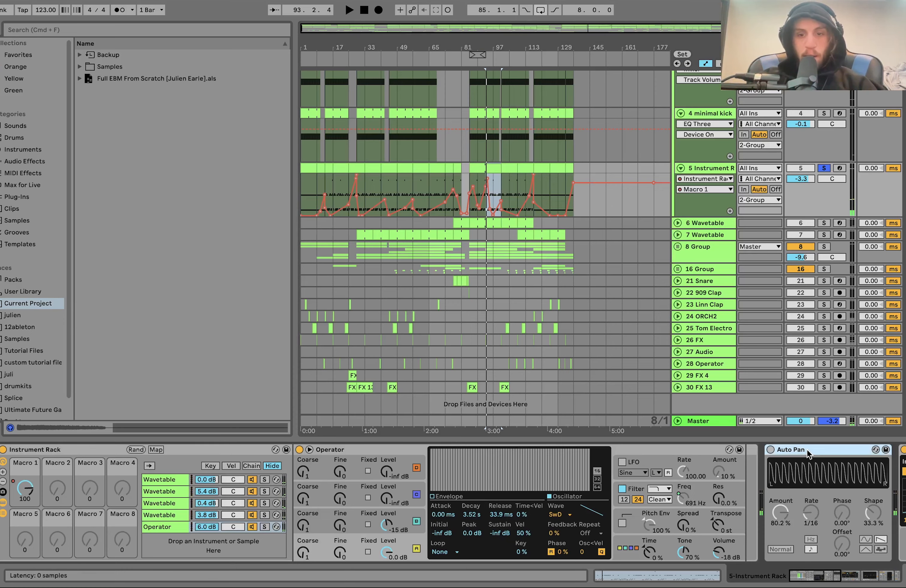
key("Delete")
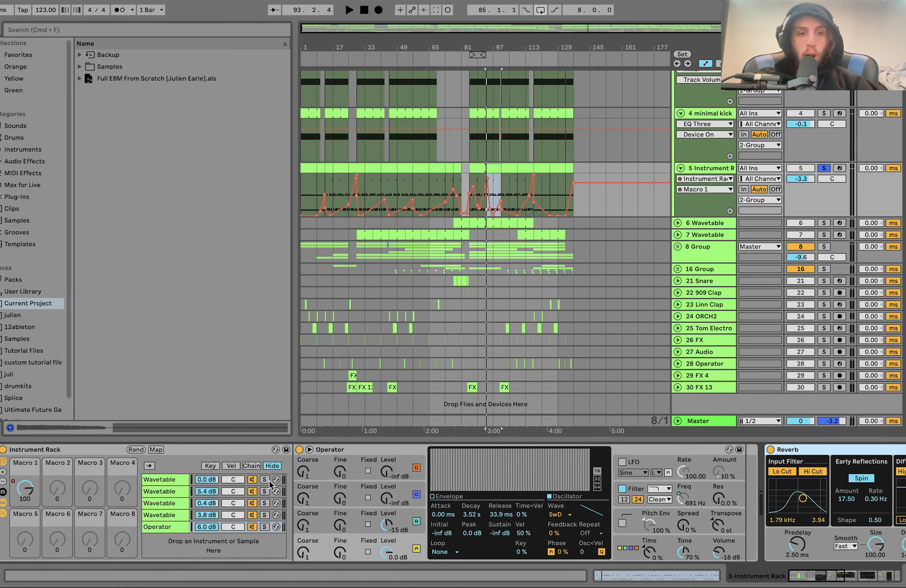
Step: Solo the rack's first Wavetable chain and play it from bar 93 to examine its Basic Shapes oscillator, filter and envelope
left_click(266, 480)
key("space")
scroll(266, 480, "right", 4)
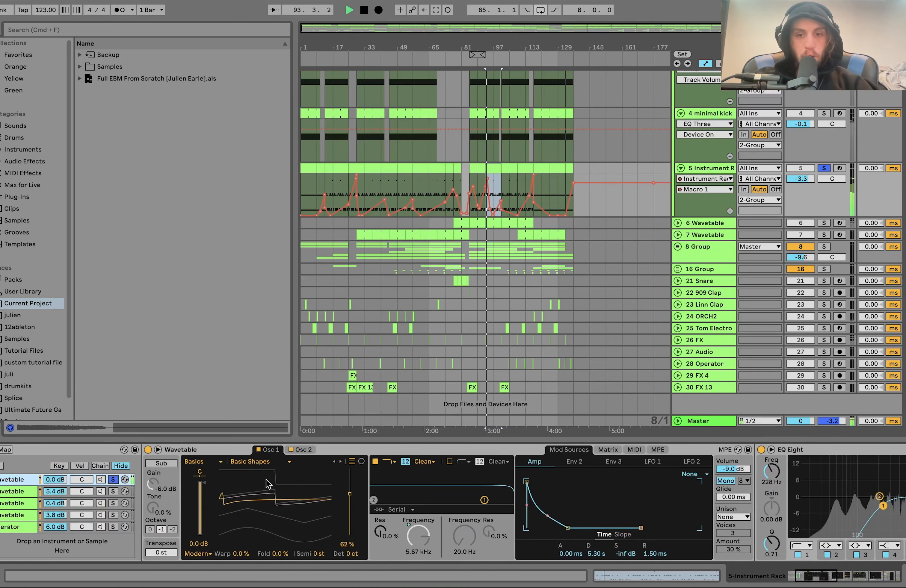
scroll(266, 481, "right", 2)
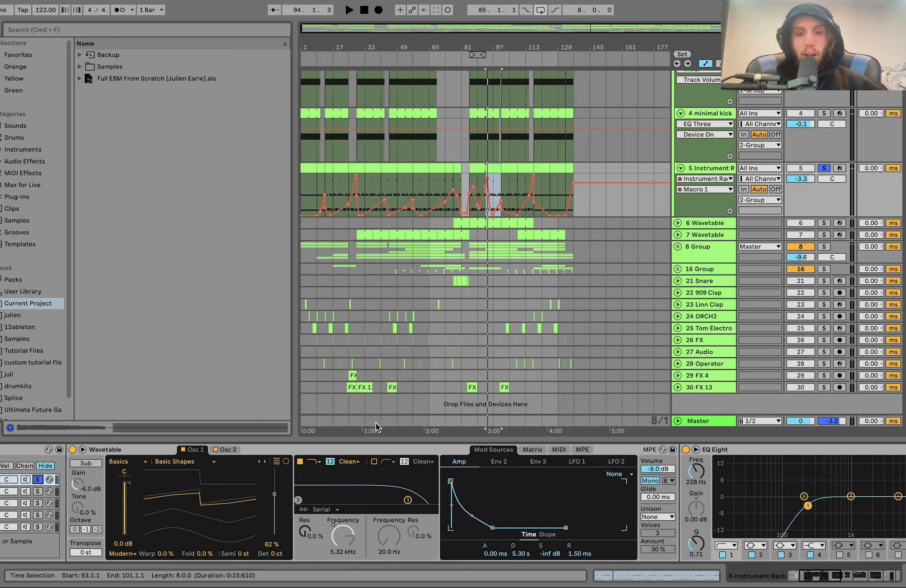
key("space")
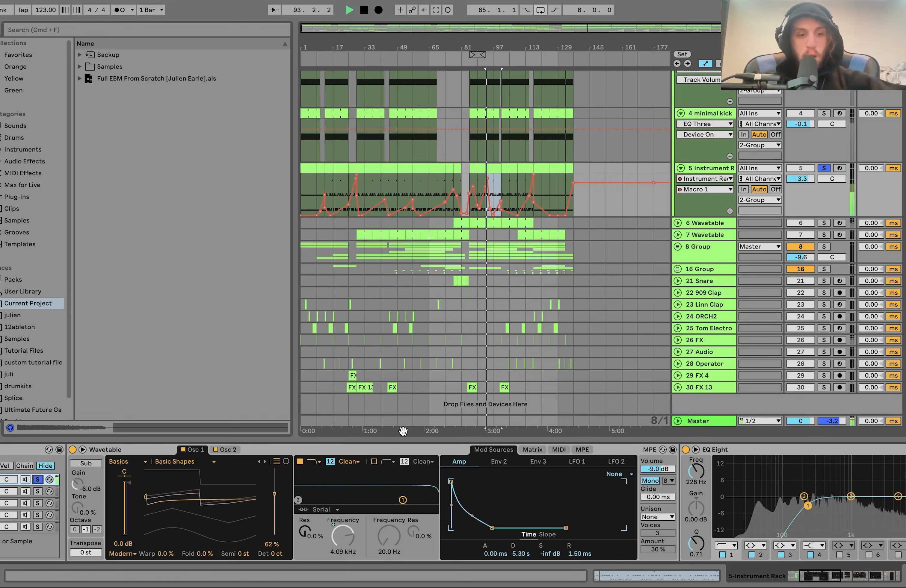
key("space")
Step: Examine the first Wavetable's second oscillator and its modulation matrix
left_click(228, 452)
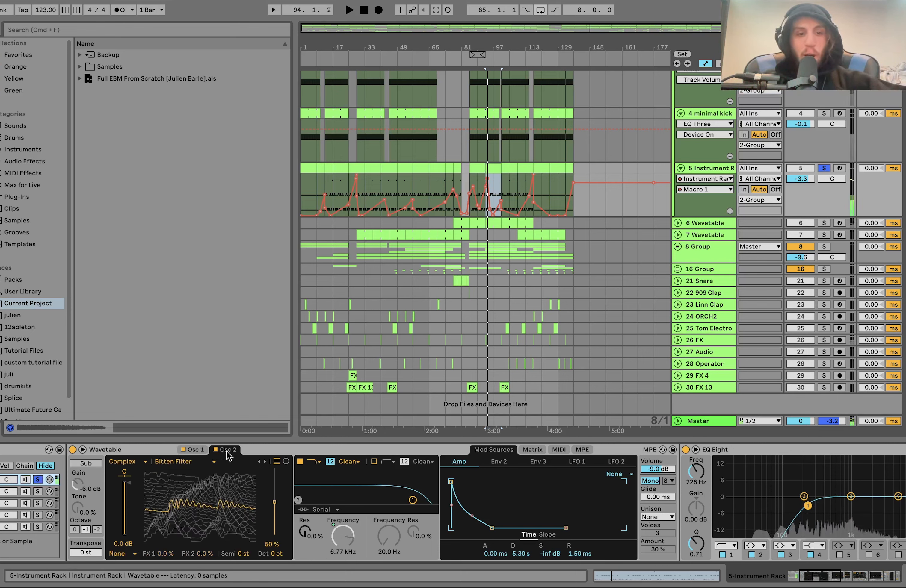
left_click(533, 449)
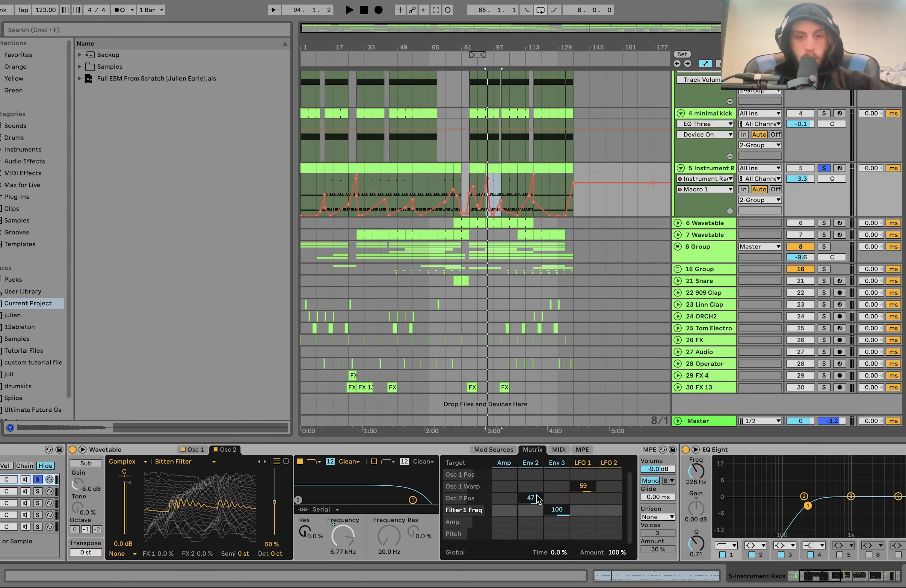
Step: Play the soloed first Wavetable and examine the Env 3 envelope that modulates Filter 1 Freq in its modulation matrix
key("space")
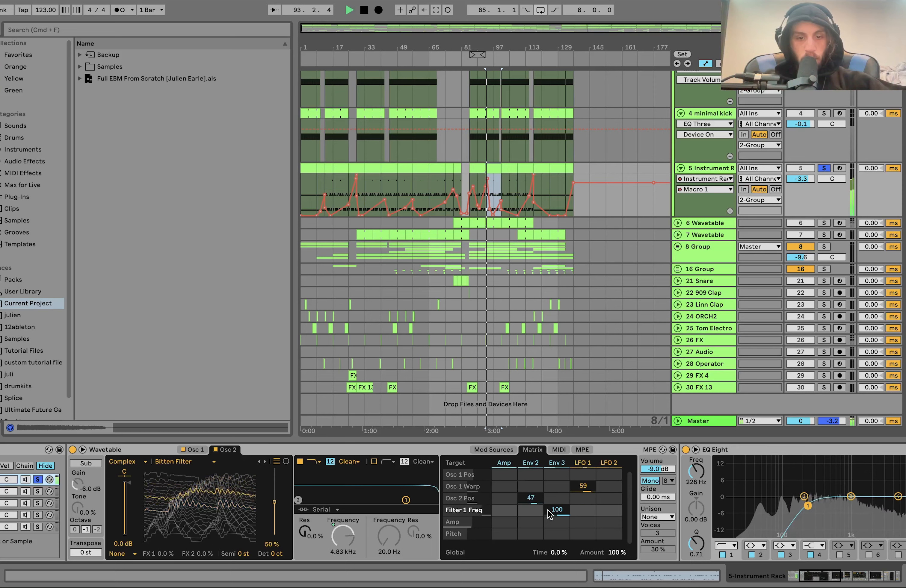
left_click(555, 463)
key("space")
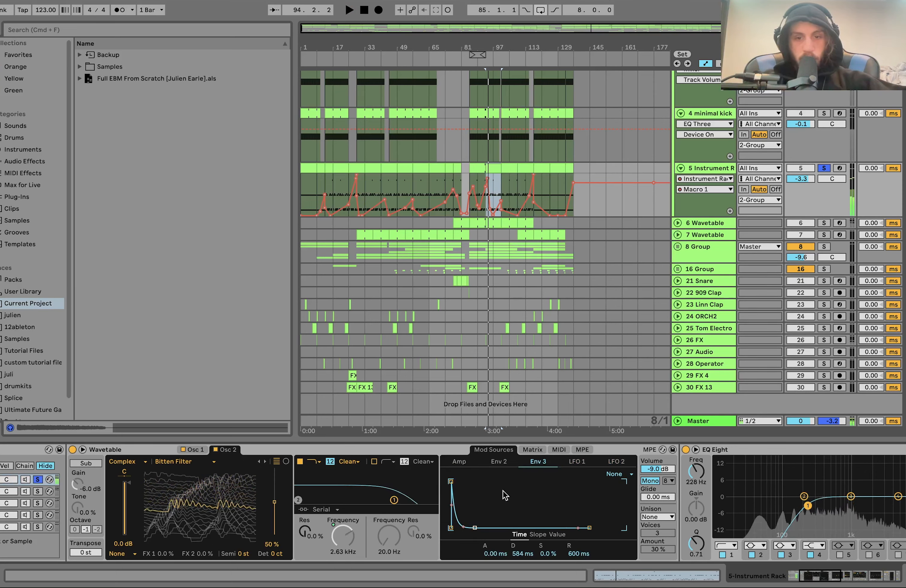
left_click(532, 449)
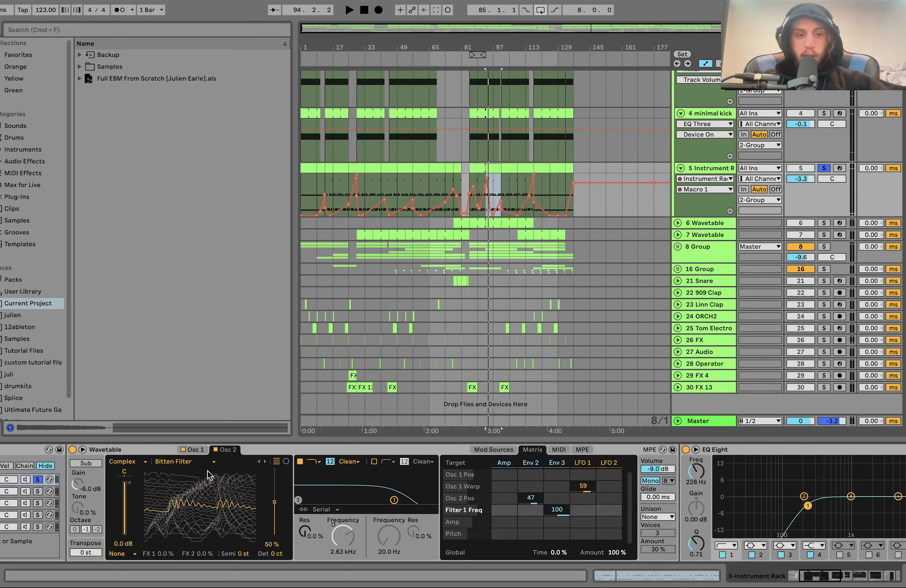
Step: Play the first Wavetable chain and examine the EQ Eight, Chorus-Ensemble and Reverb effects that follow the synth
key("space")
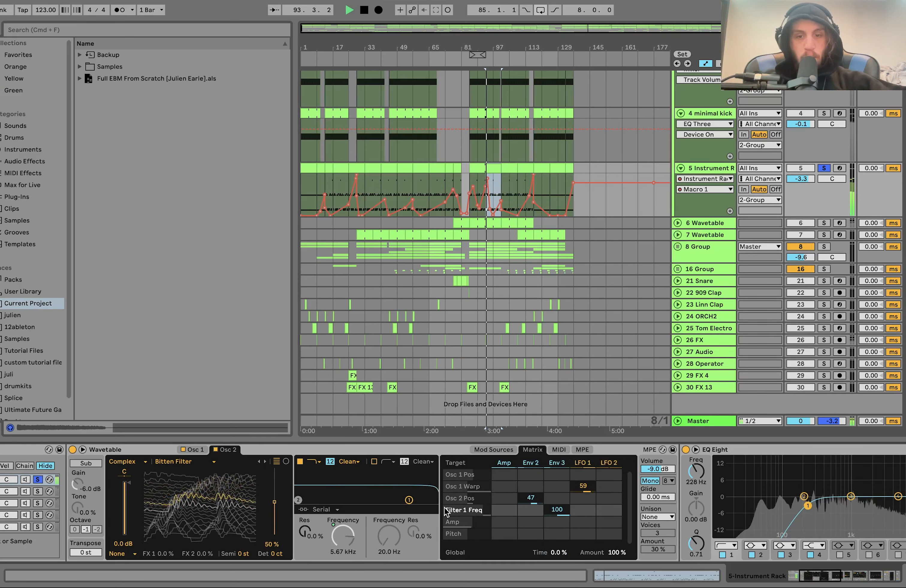
scroll(704, 503, "right", 10)
key("space")
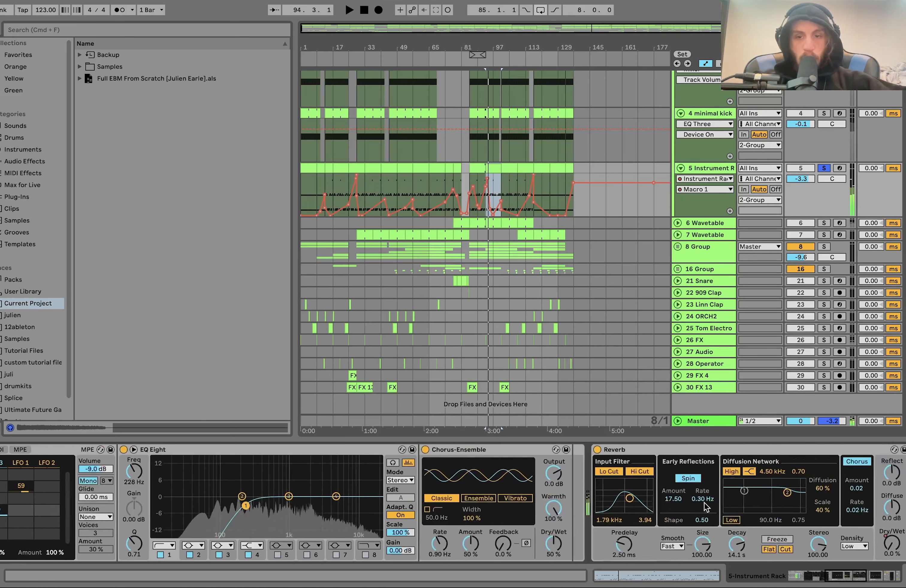
scroll(466, 534, "left", 10)
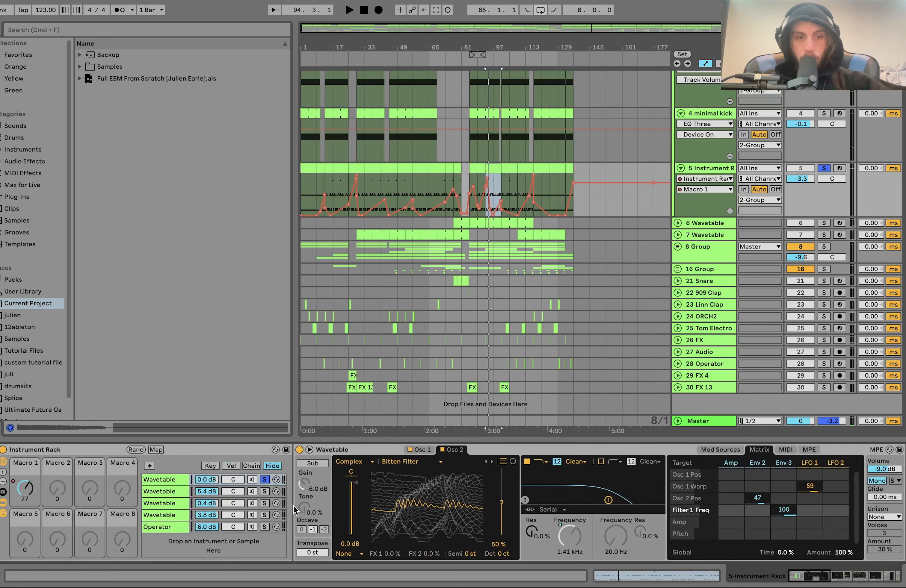
Step: Solo the rack's second Wavetable chain, play it and examine its Synced Sines and Bit Sweep oscillators
left_click(265, 492)
key("space")
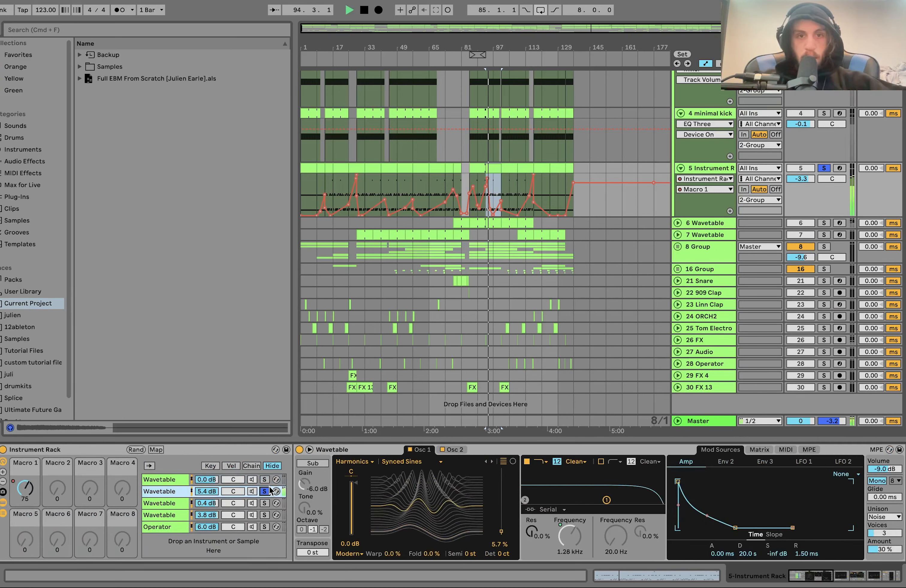
key("space")
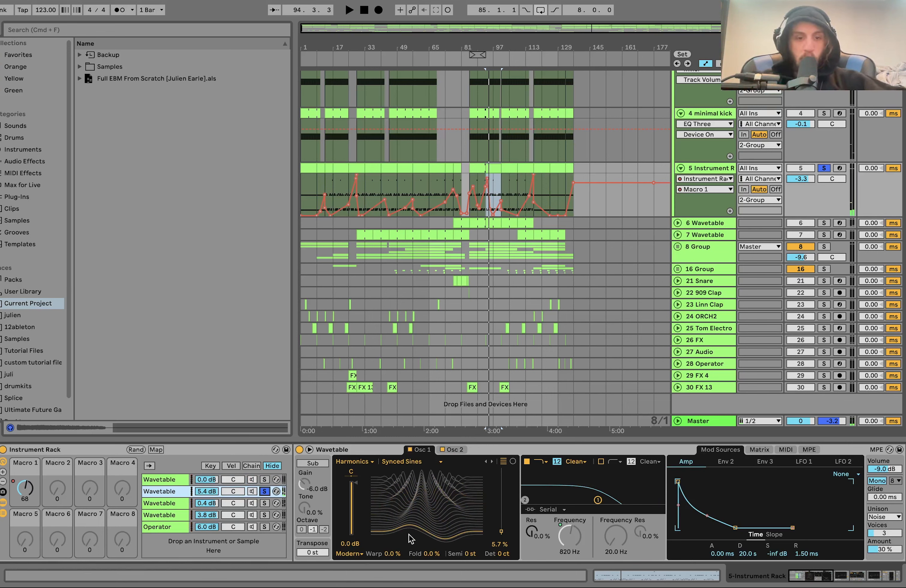
left_click(455, 451)
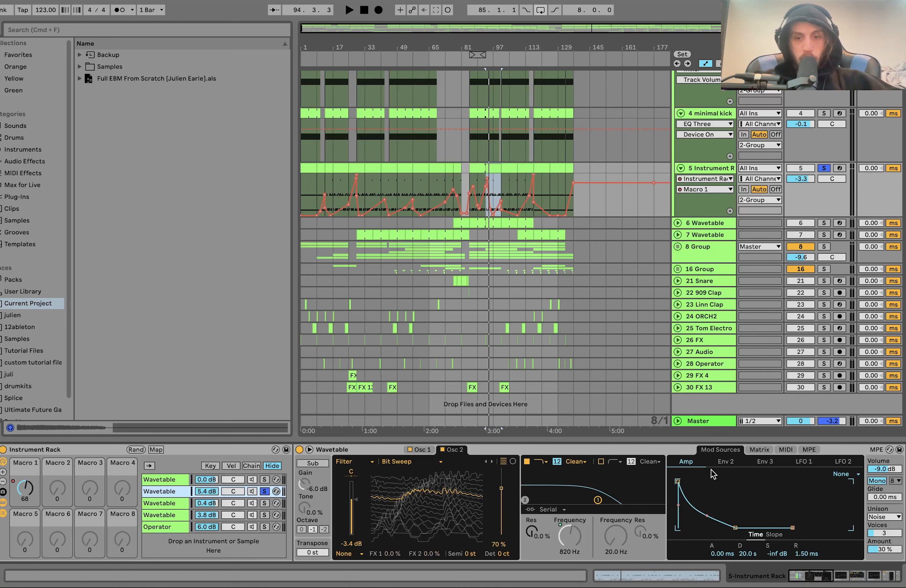
Step: Examine the second Wavetable's modulation matrix and the settings of LFO 1 and LFO 2, playing the chain to hear them
left_click(759, 449)
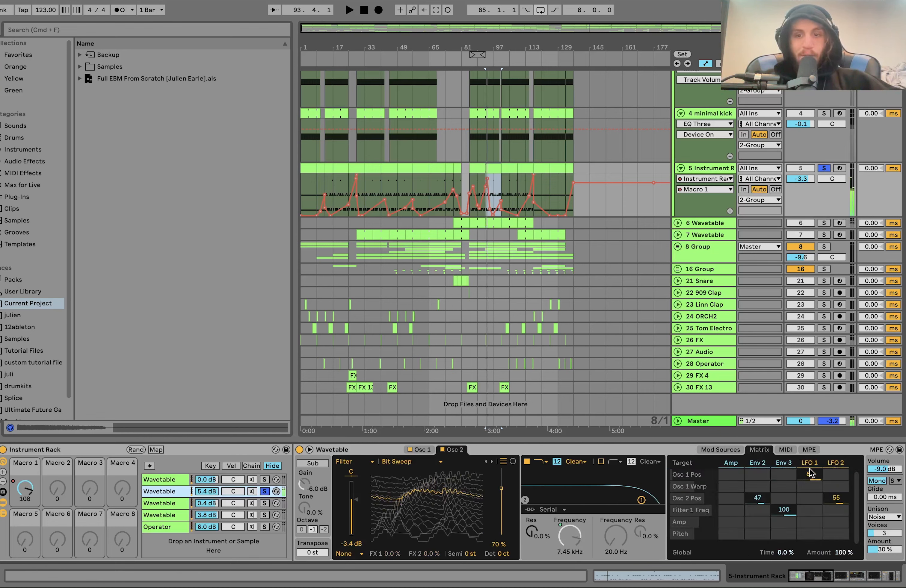
left_click(828, 464)
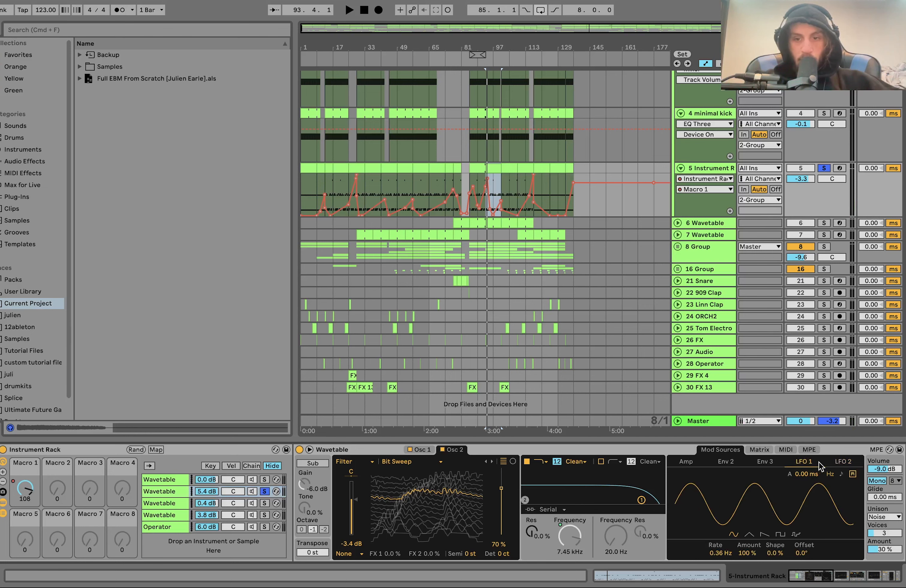
key("space")
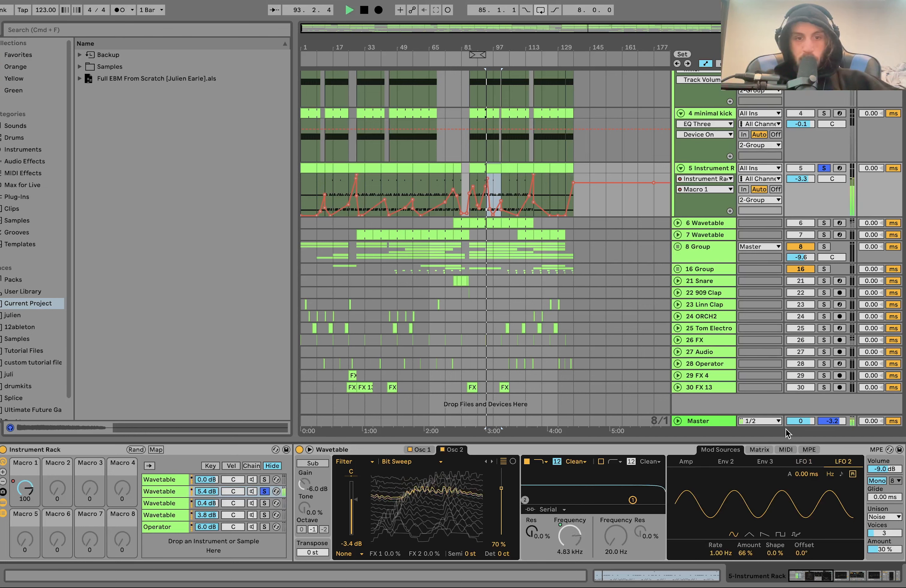
key("space")
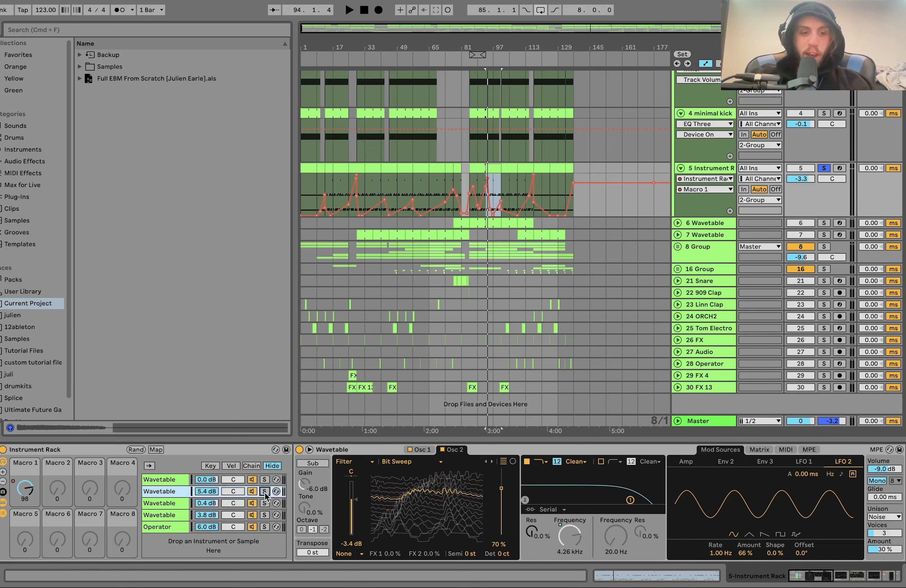
Step: Compare the rack playing with all chains unsoloed against the second Wavetable chain soloed
key("space")
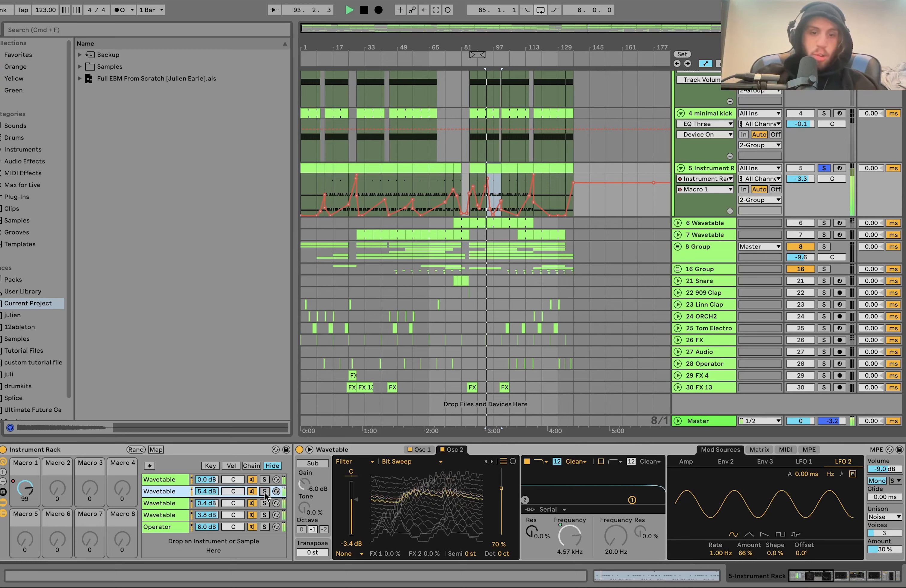
key("space")
left_click(264, 492)
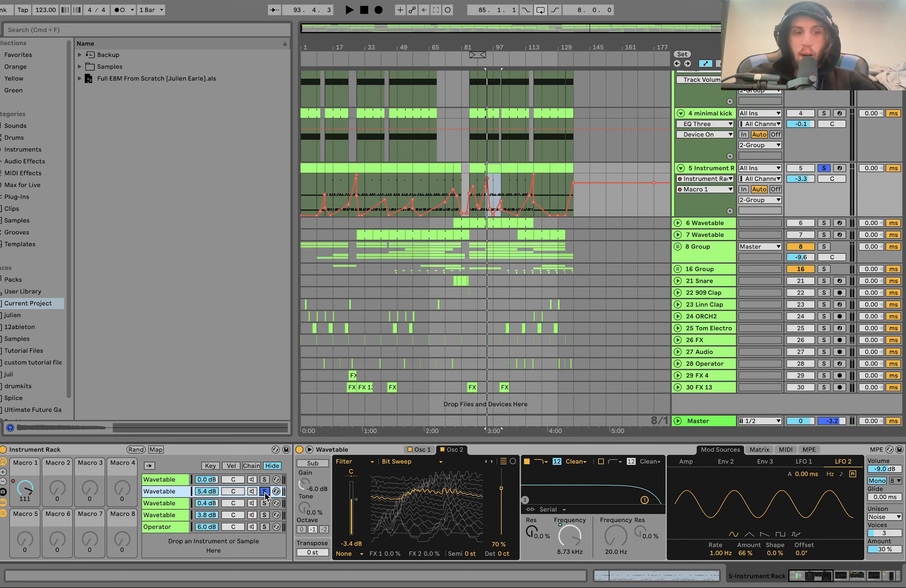
key("space")
Step: Solo the Operator chain during playback, unsolo it to hear the full rack, and solo the second Wavetable chain again
left_click(264, 527)
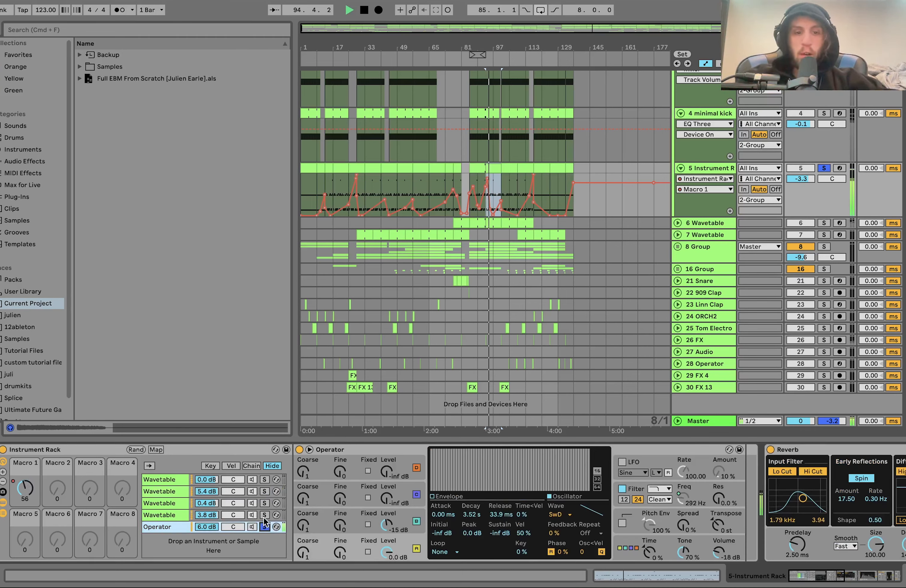
key("space")
left_click(264, 527)
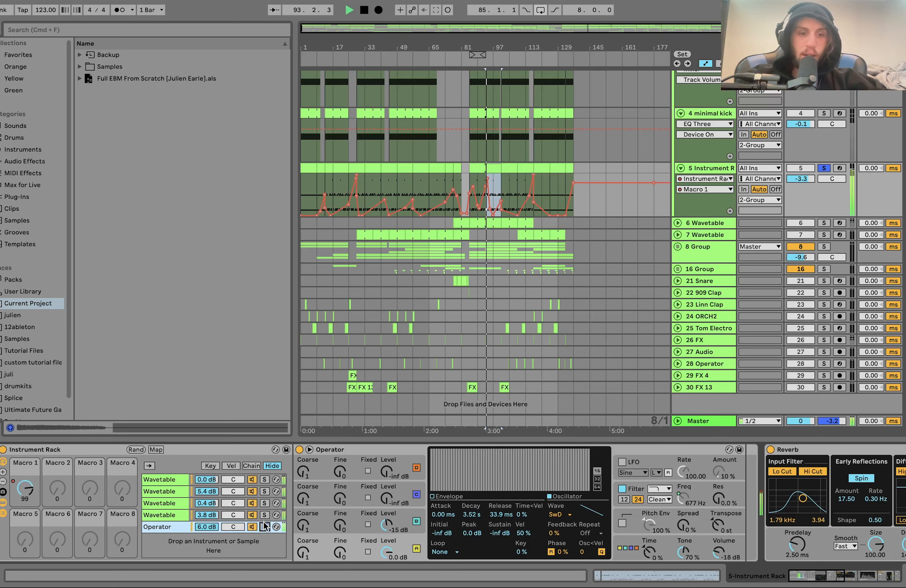
left_click(264, 491)
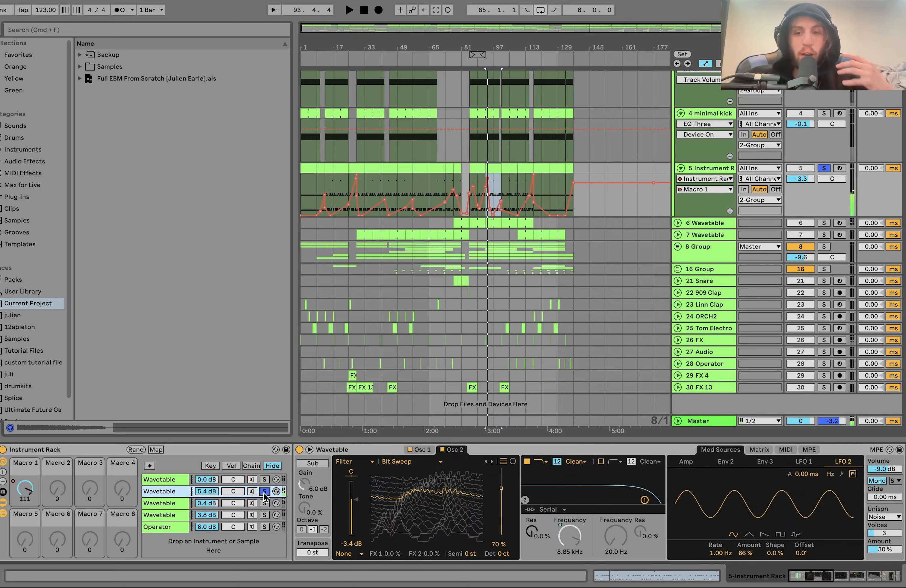
Step: Examine the EQ Eight and Reverb that follow the second Wavetable in its chain
scroll(264, 497, "right", 10)
scroll(264, 497, "right", 2)
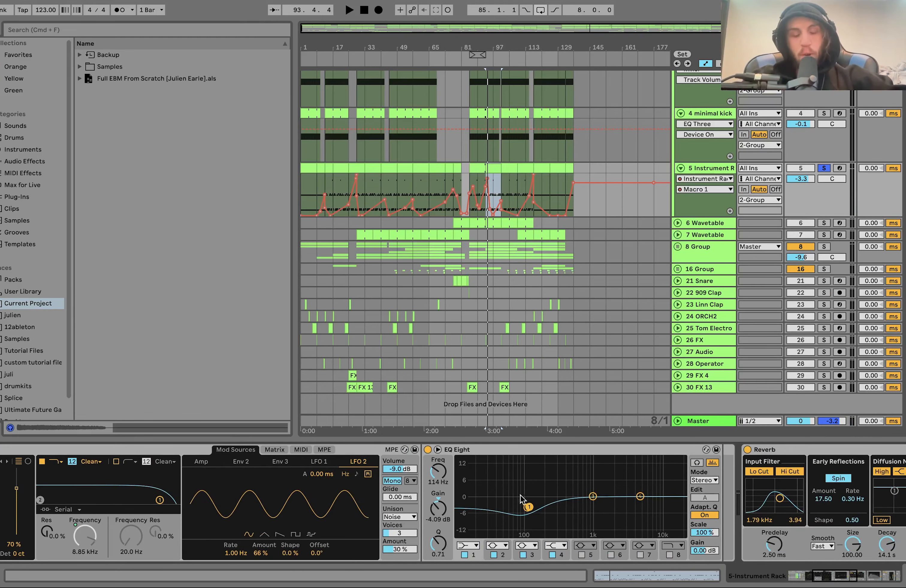
scroll(520, 495, "left", 15)
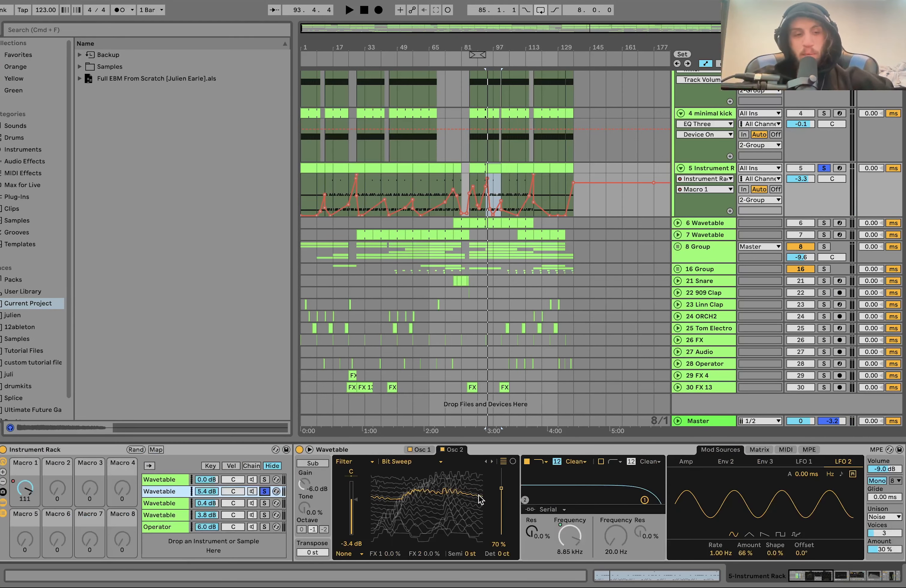
Step: Solo the rack's third Wavetable chain and play it from bar 93 and from bar 101 to compare the filter sound
left_click(264, 504)
key("space")
scroll(270, 507, "right", 3)
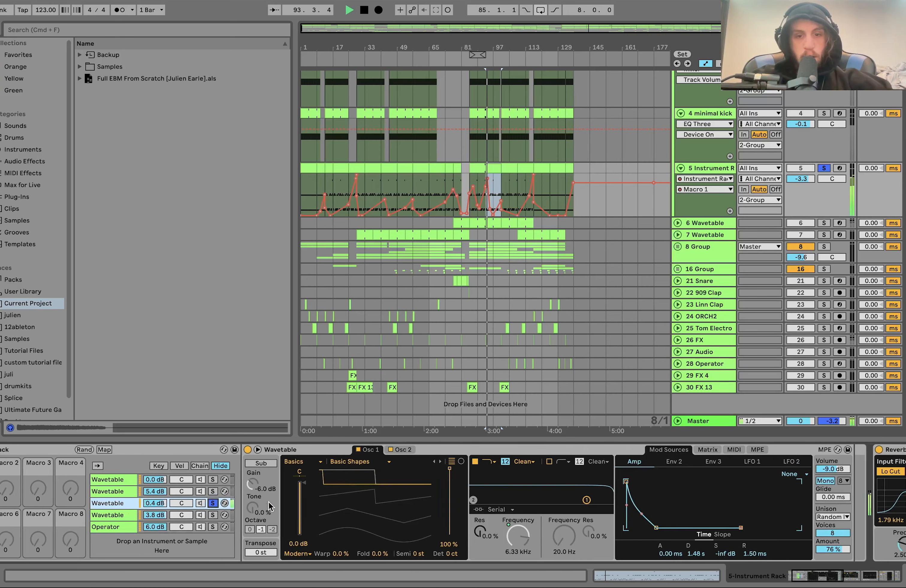
scroll(269, 506, "right", 2)
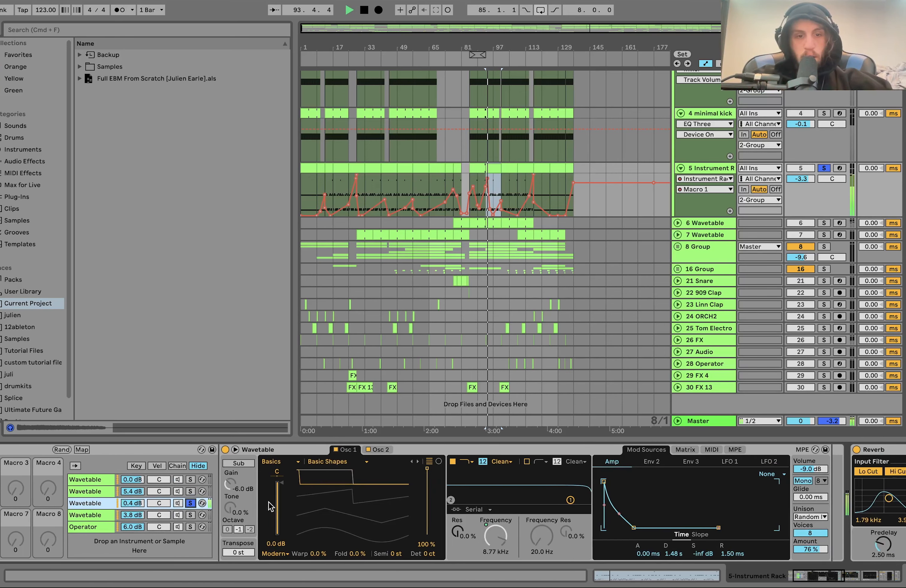
left_click(511, 167)
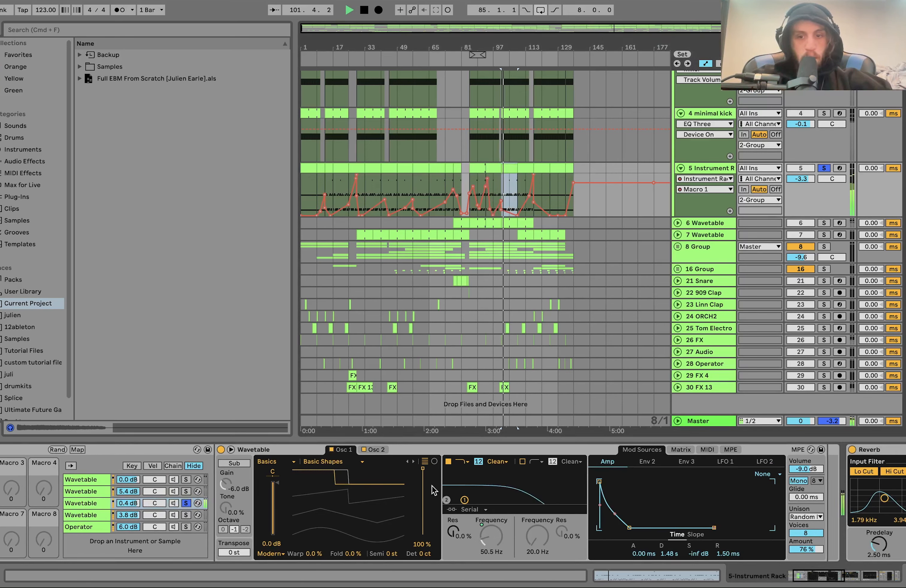
key("space")
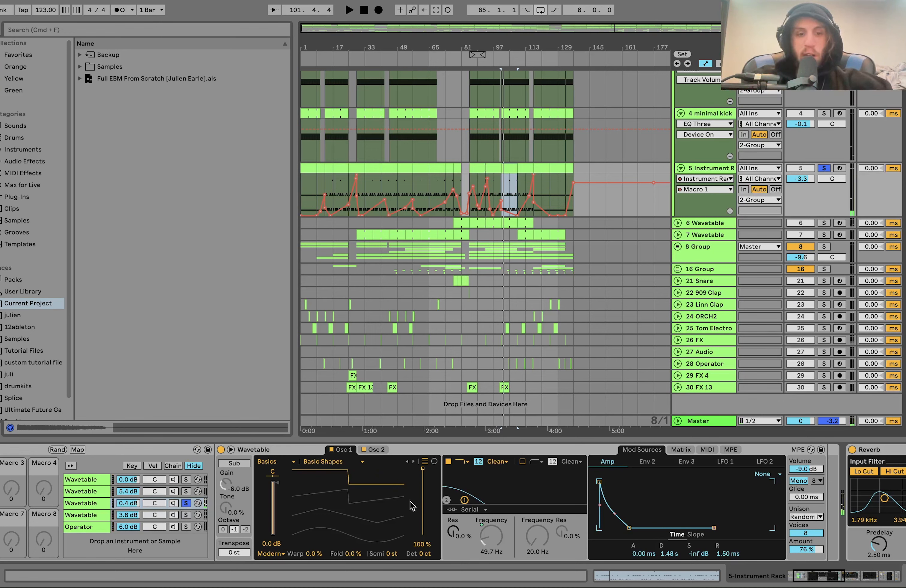
Step: Examine the third Wavetable's second oscillator, modulation matrix and first oscillator
left_click(376, 450)
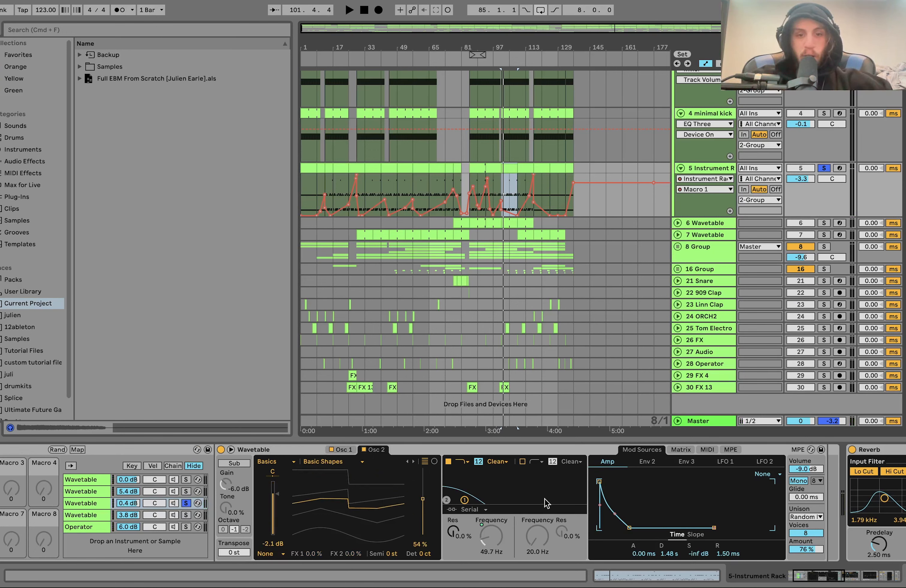
left_click(681, 450)
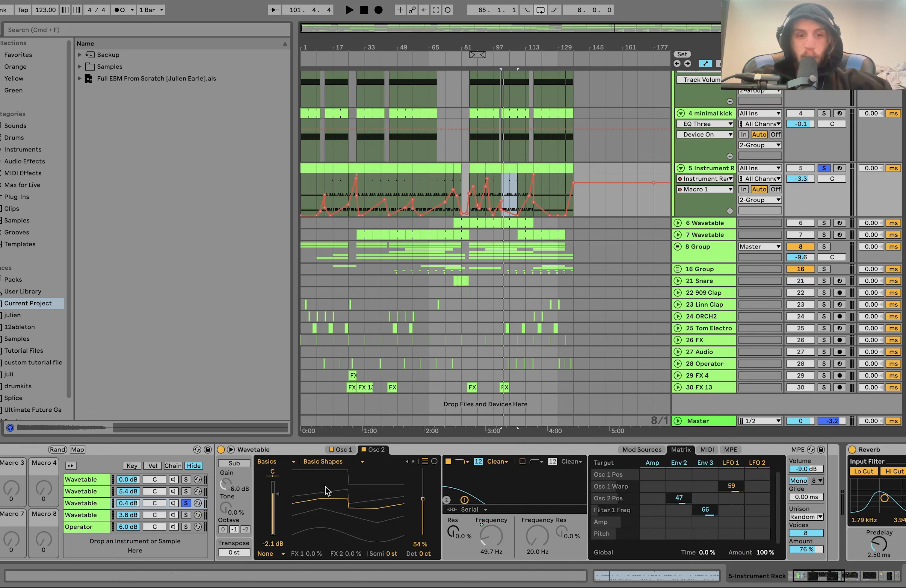
left_click(341, 450)
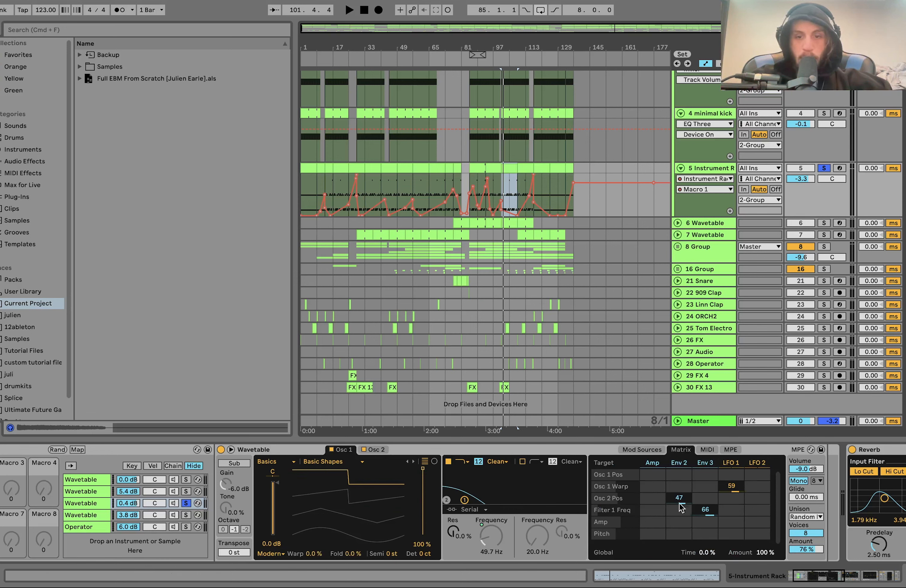
Step: Play the third Wavetable from bar 101 to examine how Env 2 moves its second oscillator, and check its unison settings
key("space")
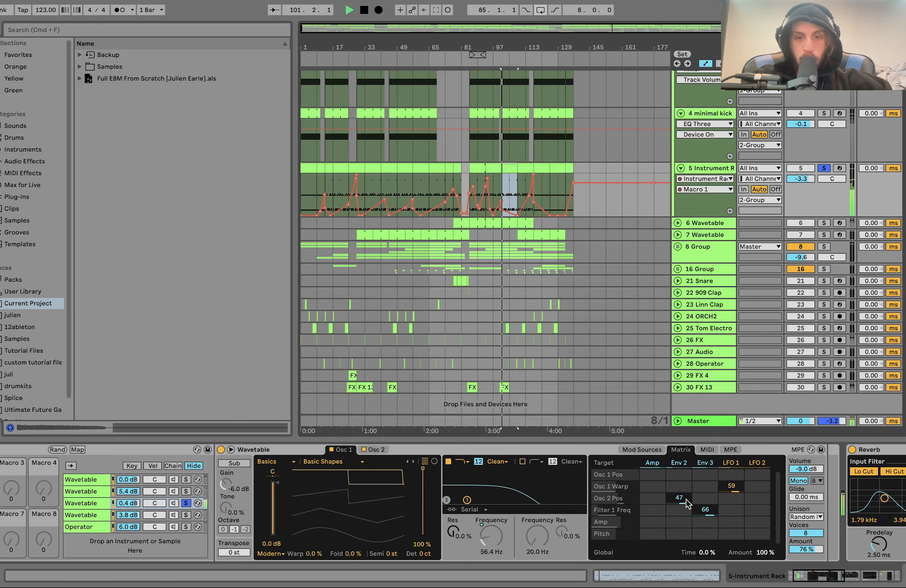
left_click(678, 463)
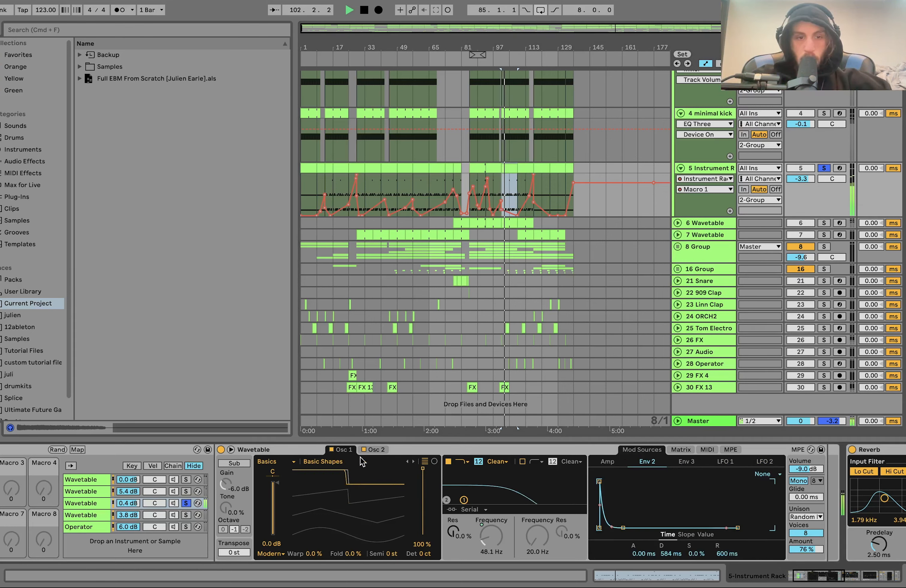
left_click(374, 450)
key("space")
key("space")
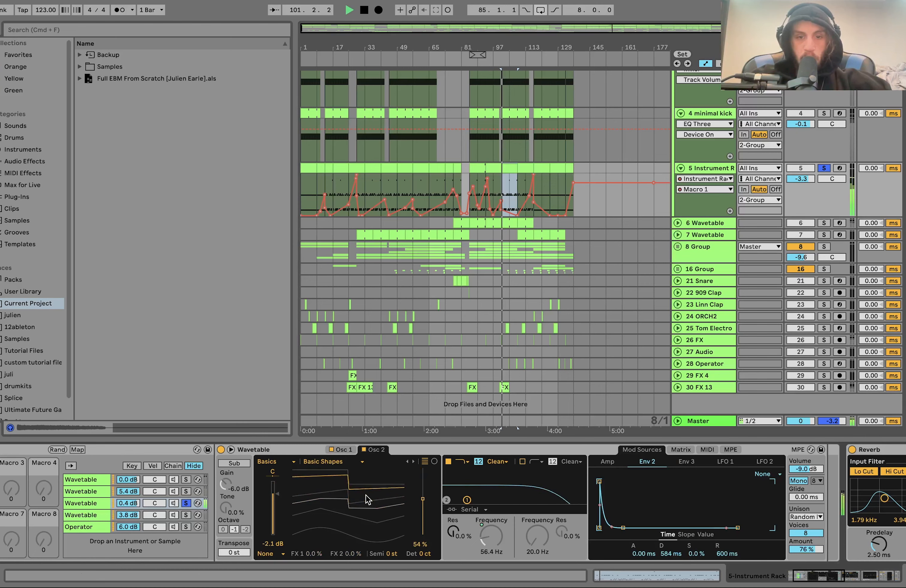
key("space")
scroll(848, 507, "right", 1)
scroll(848, 507, "right", 1)
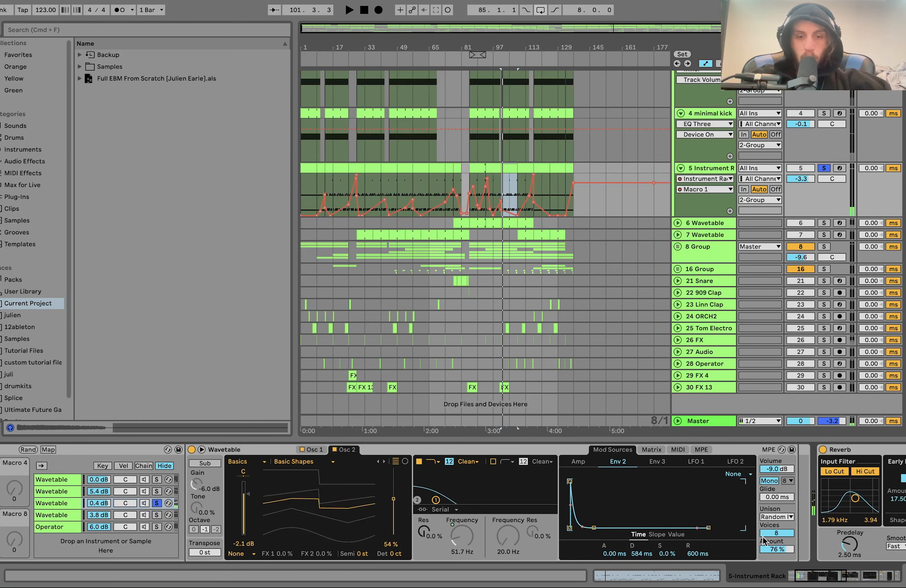
Step: Solo the rack's fourth Wavetable chain, play it from bar 101 and examine its second Basic Shapes oscillator
scroll(770, 530, "left", 7)
left_click(264, 515)
key("space")
left_click(458, 450)
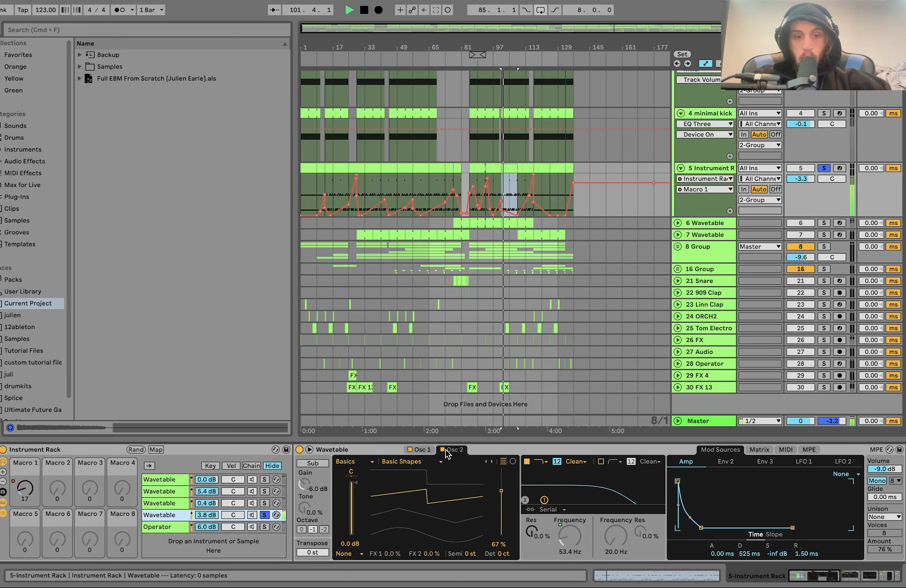
key("space")
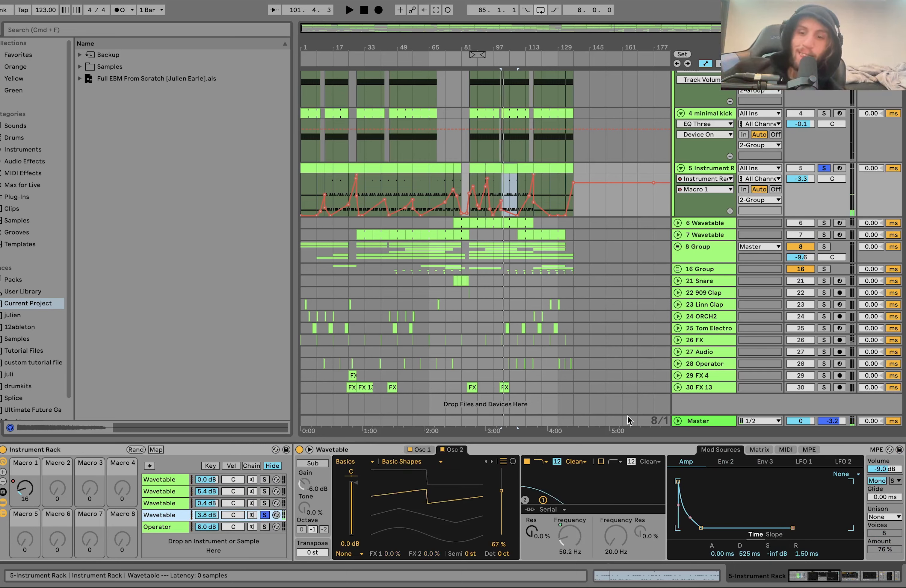
Step: Play the fourth Wavetable chain and add the third chain to the solo to hear the two layers together
key("space")
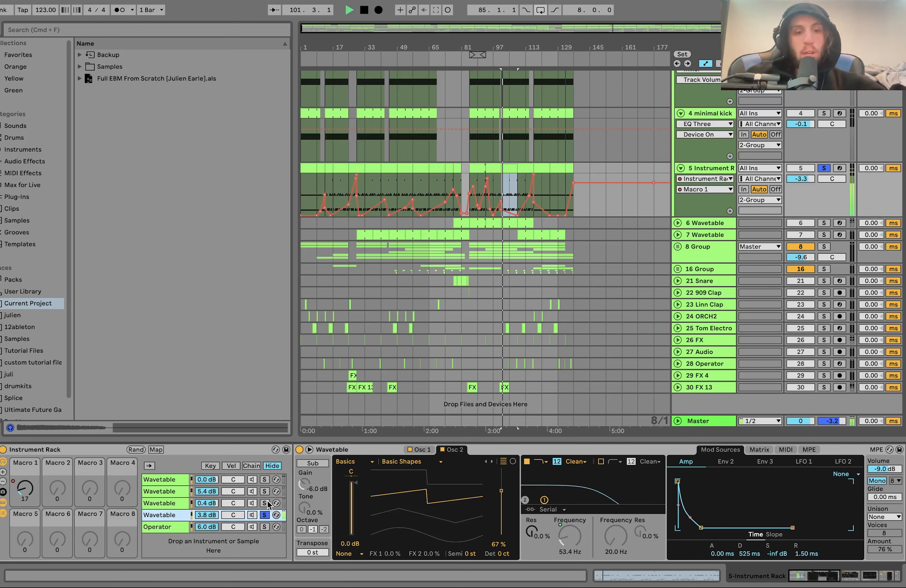
left_click(264, 503, "super")
key("space")
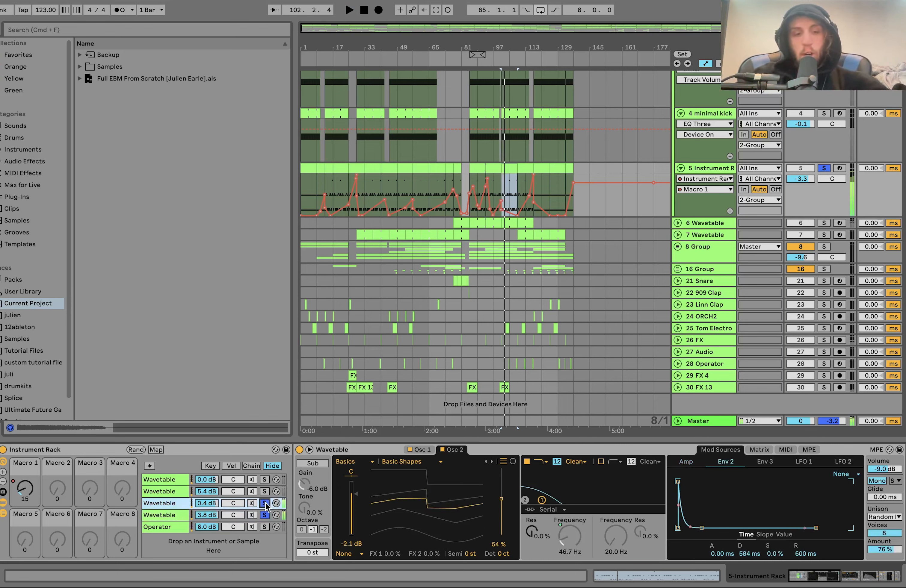
Step: Solo the rack's Operator chain, play it from bar 101, and examine its A and B oscillators and filter envelope
left_click(264, 526)
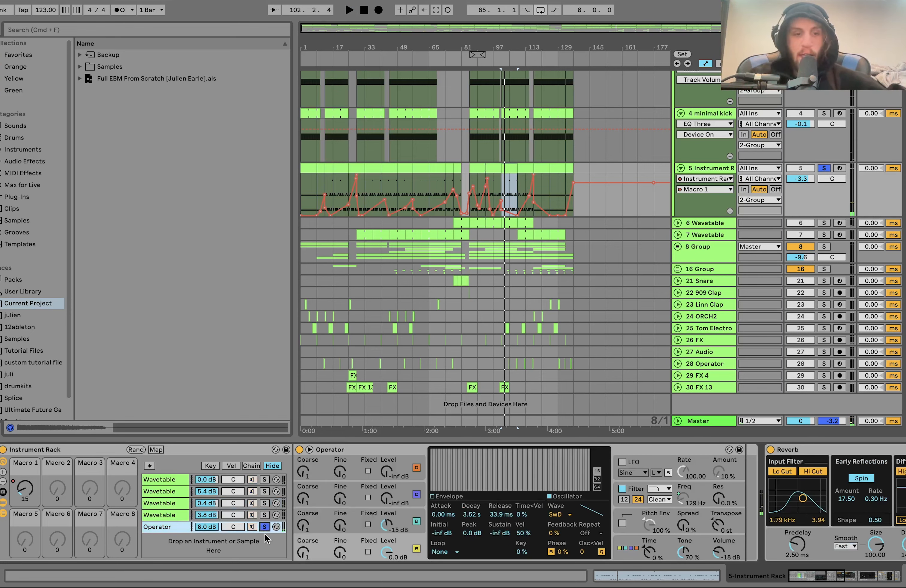
key("space")
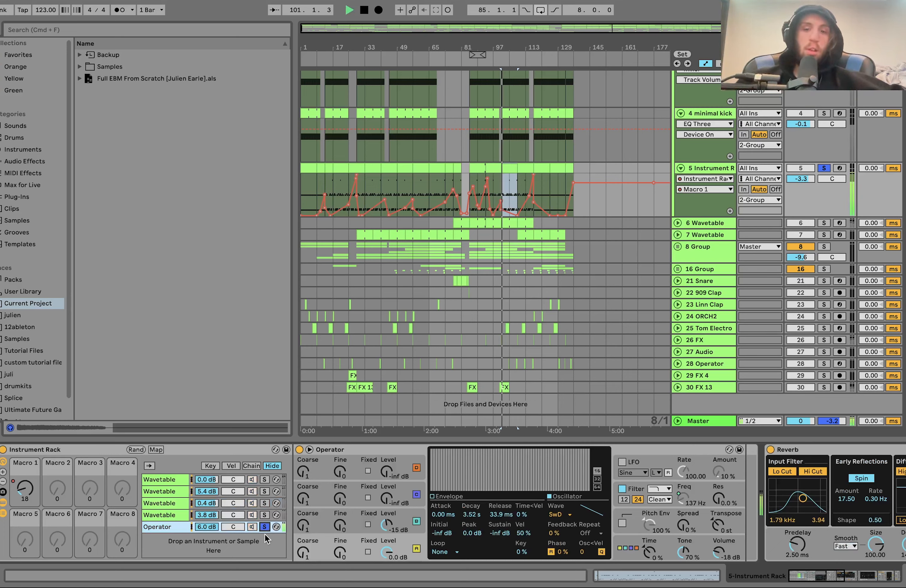
key("space")
left_click(387, 551)
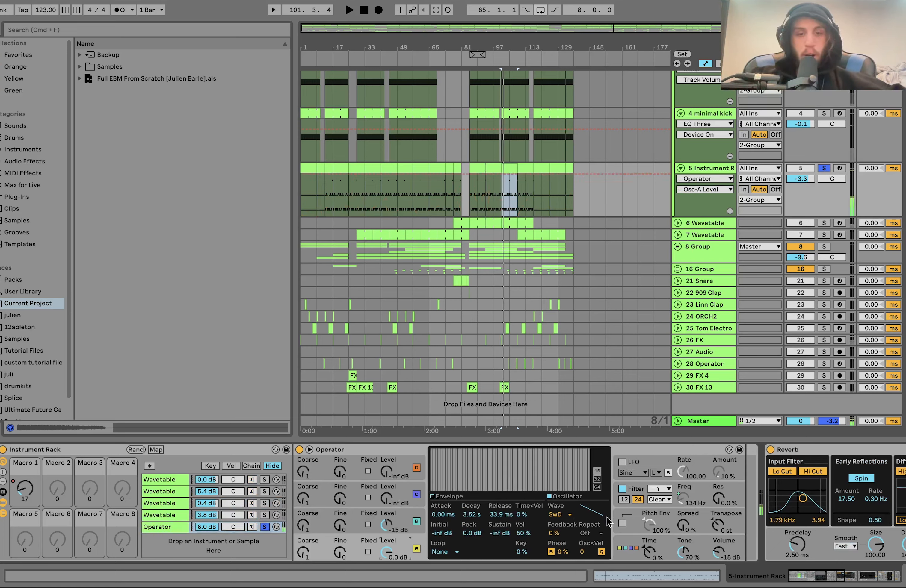
left_click(397, 513)
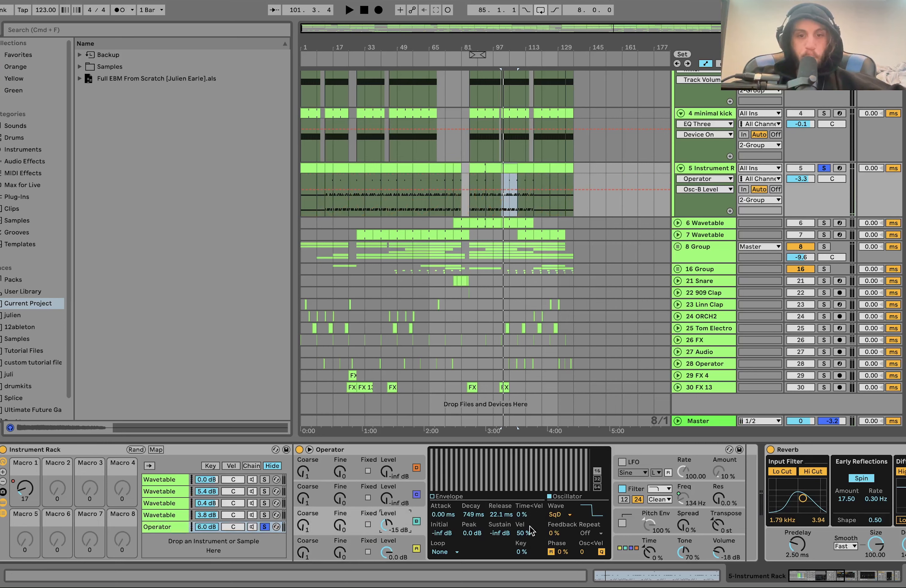
key("space")
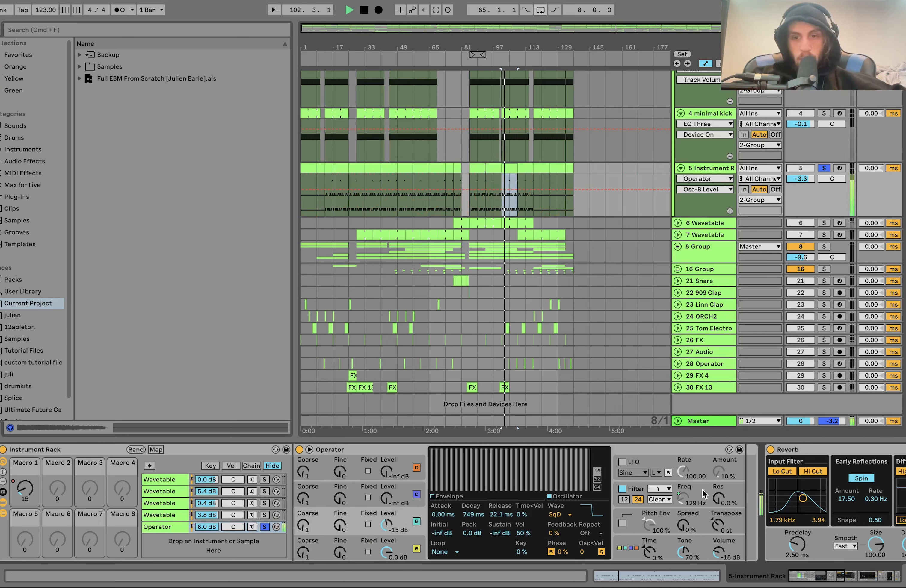
left_click(674, 489)
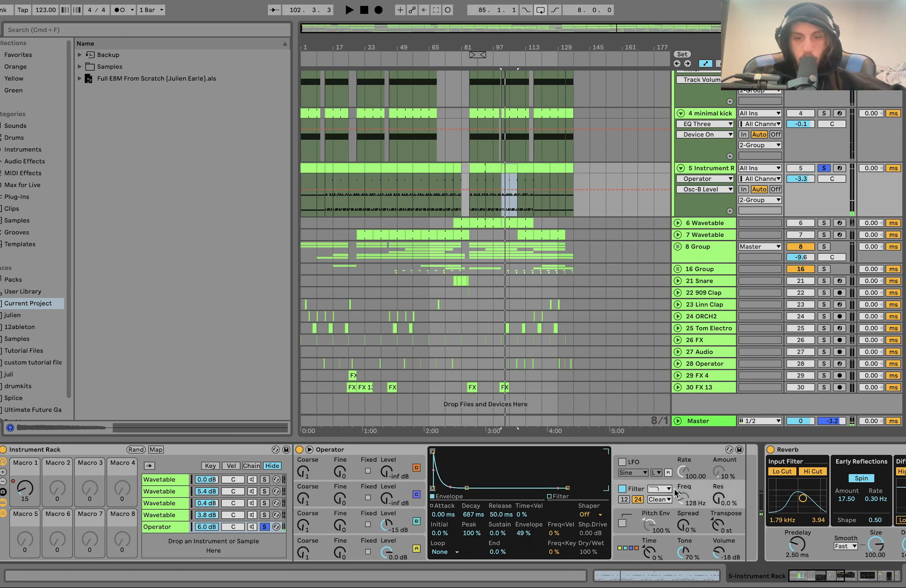
Step: Unsolo the Operator chain and mute the Operator, fourth and third Wavetable chains during playback from bar 101
key("space")
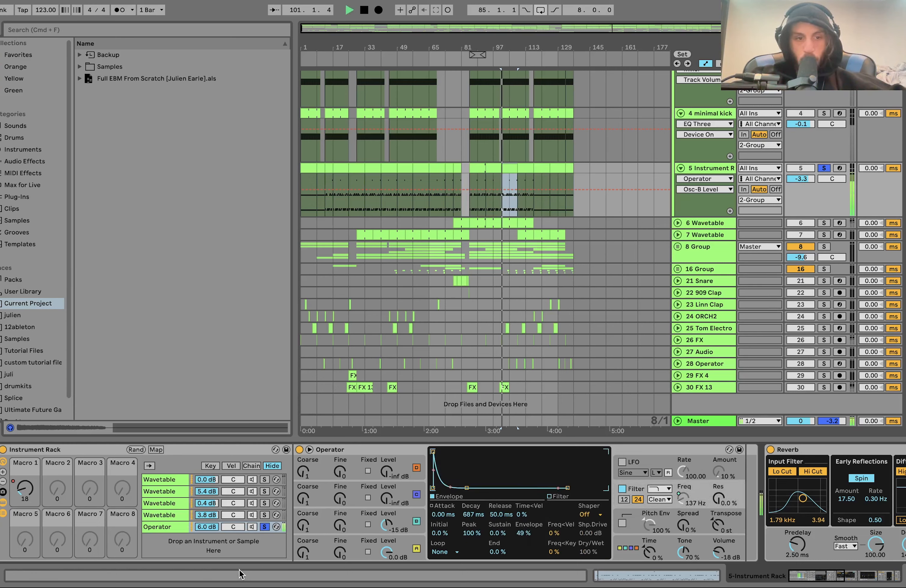
left_click(265, 527)
left_click(252, 526)
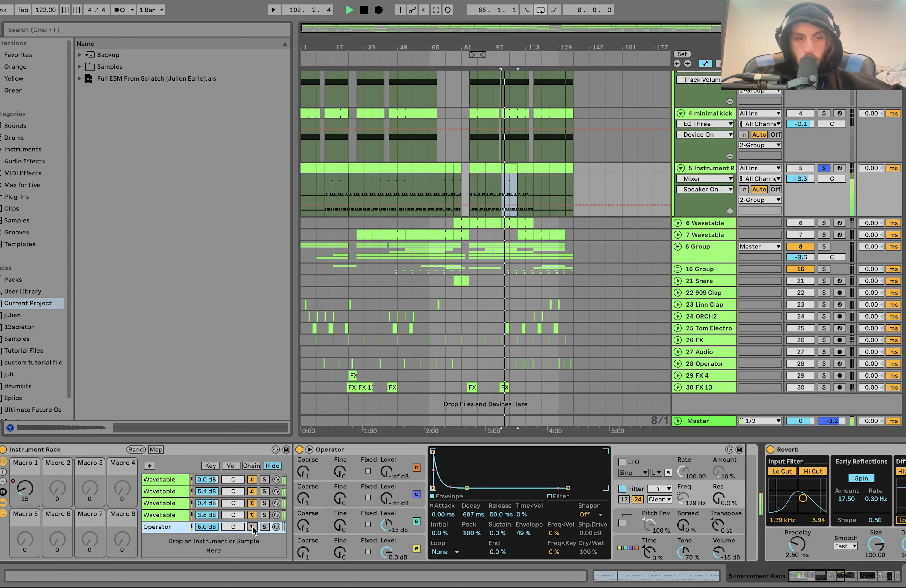
left_click(252, 516)
left_click(252, 503)
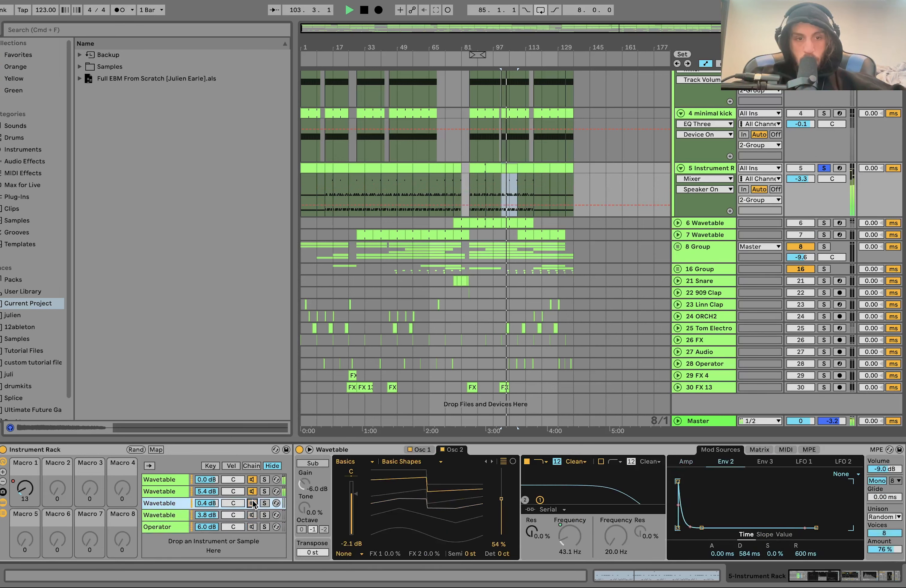
key("space")
Step: Reactivate the third Wavetable, fourth Wavetable and Operator chains, playing from bar 101 to hear the layers add up
left_click(252, 504)
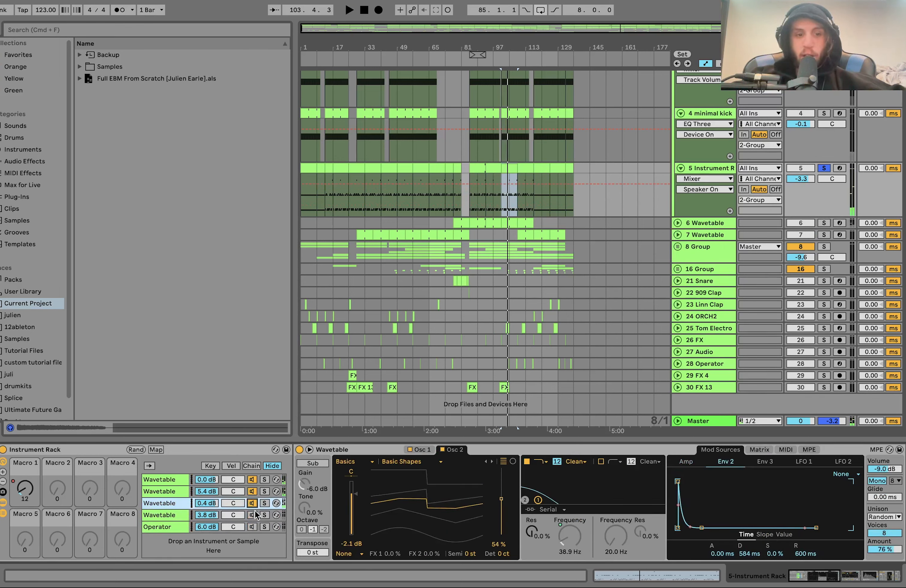
key("space")
left_click(255, 514)
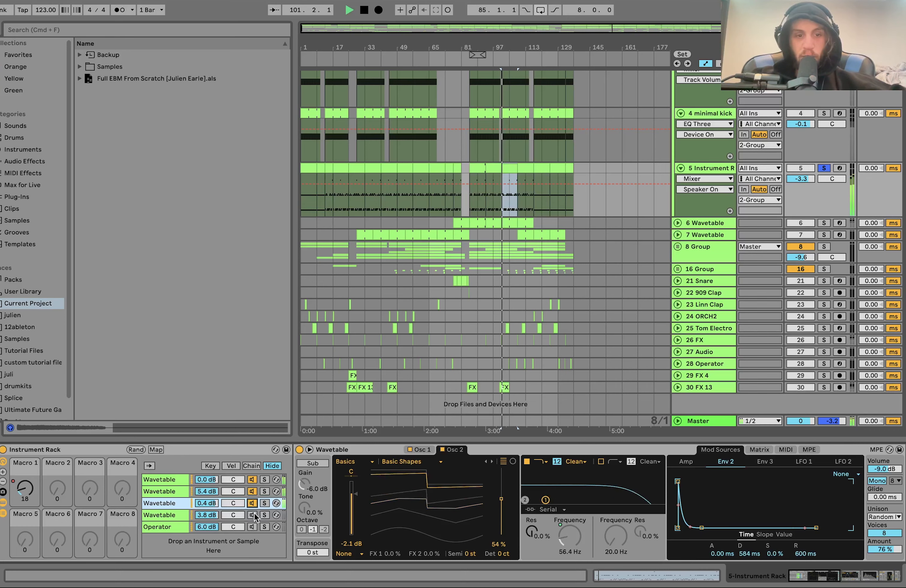
left_click(252, 527)
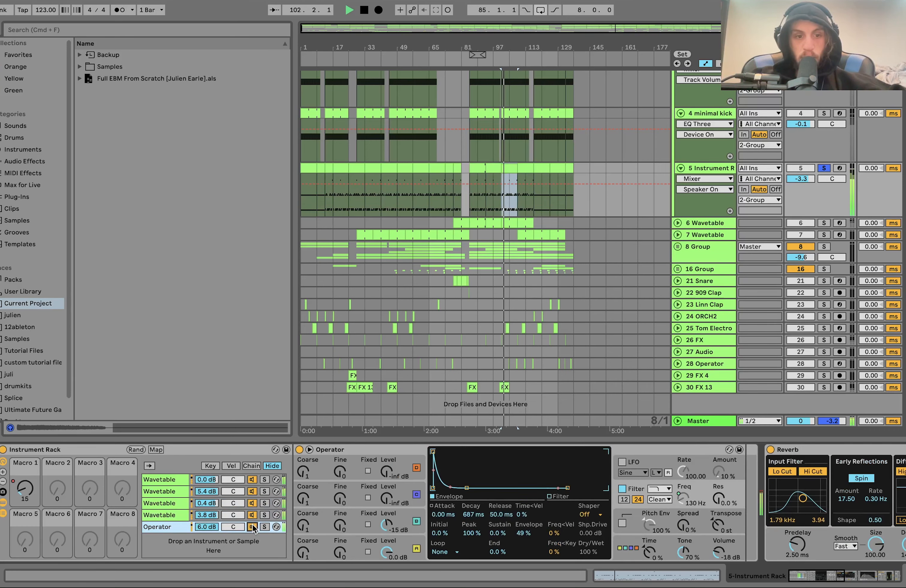
Step: Show the bass rack's Reverb Dry/Wet automation and play its rise around bars 79 to 80
scroll(254, 525, "right", 10)
key("space")
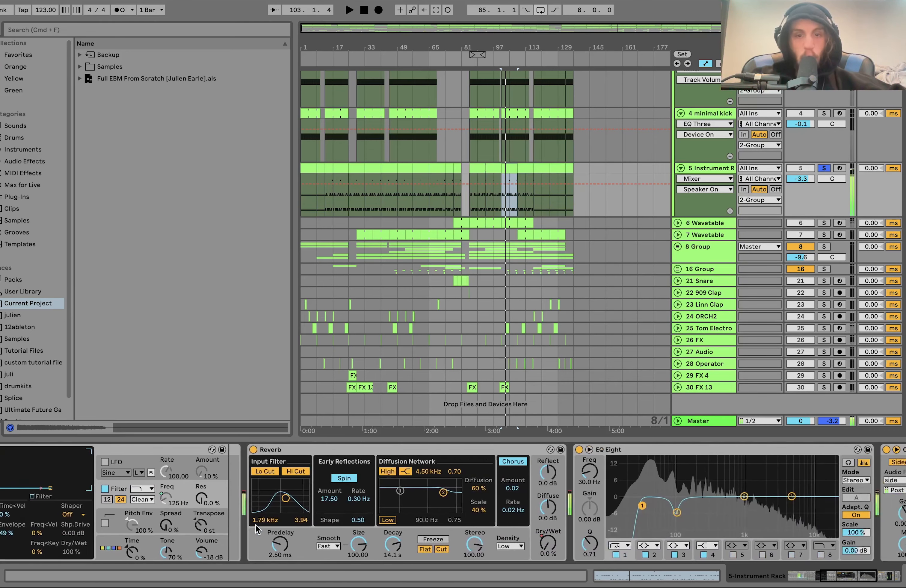
left_click(548, 553)
scroll(452, 188, "up", 5)
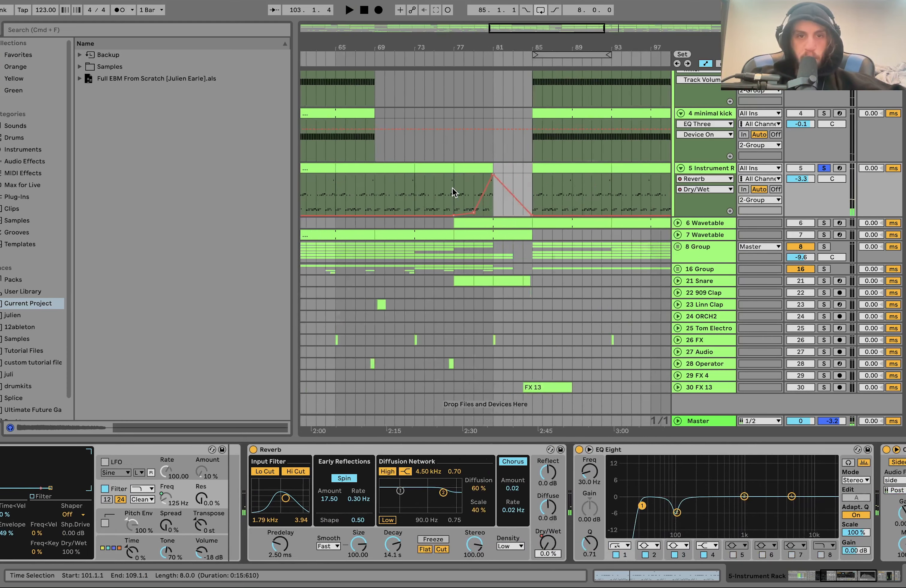
scroll(452, 187, "up", 3)
left_click(482, 186)
key("space")
left_click(503, 209)
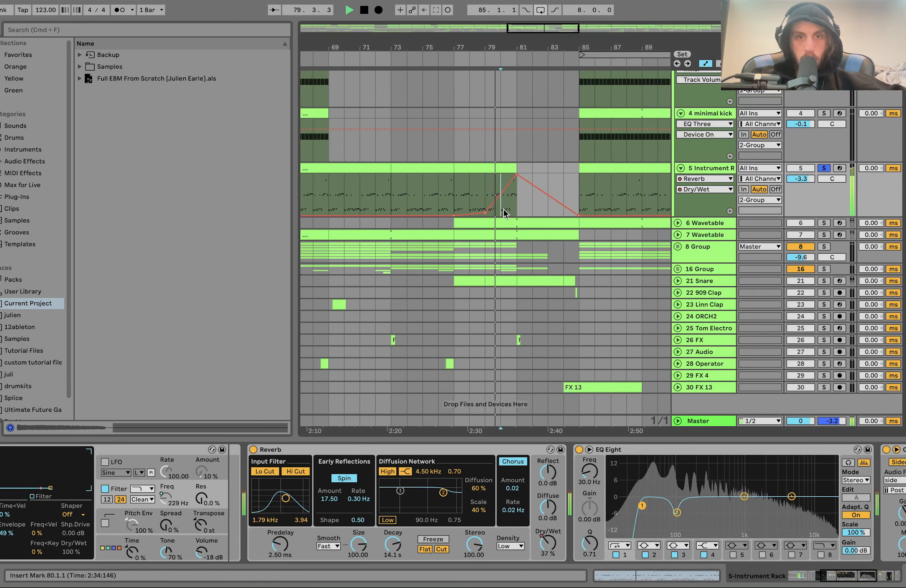
scroll(504, 209, "down", 4)
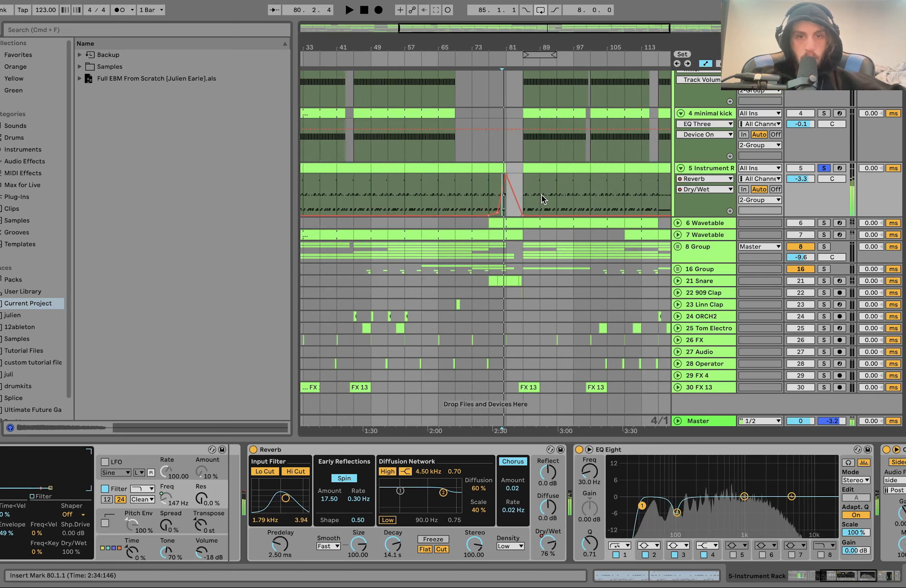
Step: Examine the EQ Eight, sidechained Compressor and Utility that follow the Reverb on the bass track
scroll(610, 497, "right", 5)
scroll(610, 497, "right", 1)
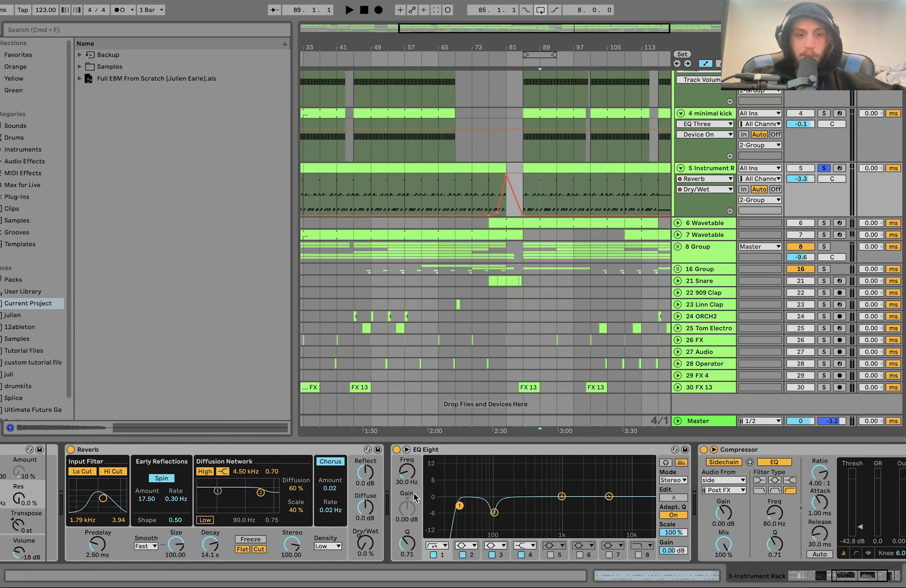
scroll(508, 520, "right", 5)
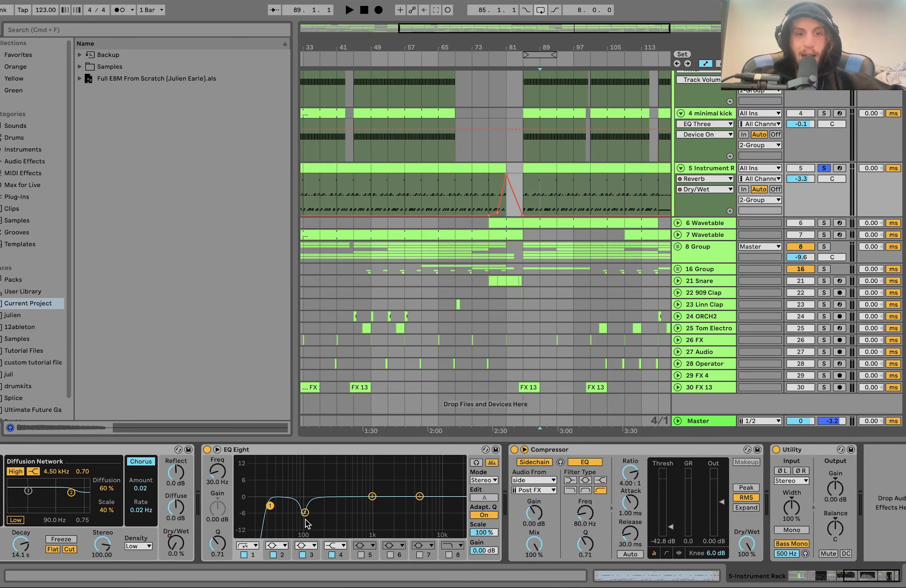
scroll(548, 561, "right", 1)
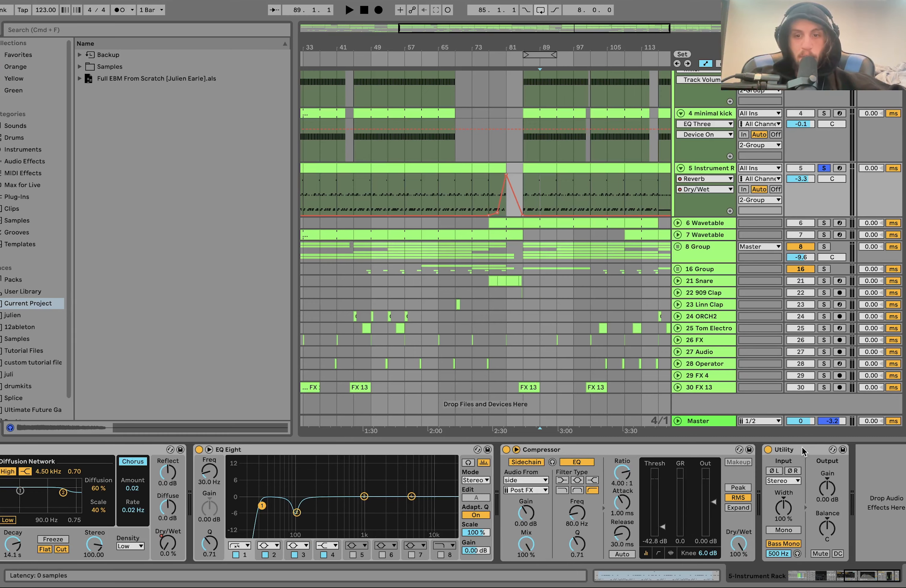
Step: Solo the 2 Group in place of the bass, set the playback start to bar 85 and fold the group
scroll(779, 276, "up", 4)
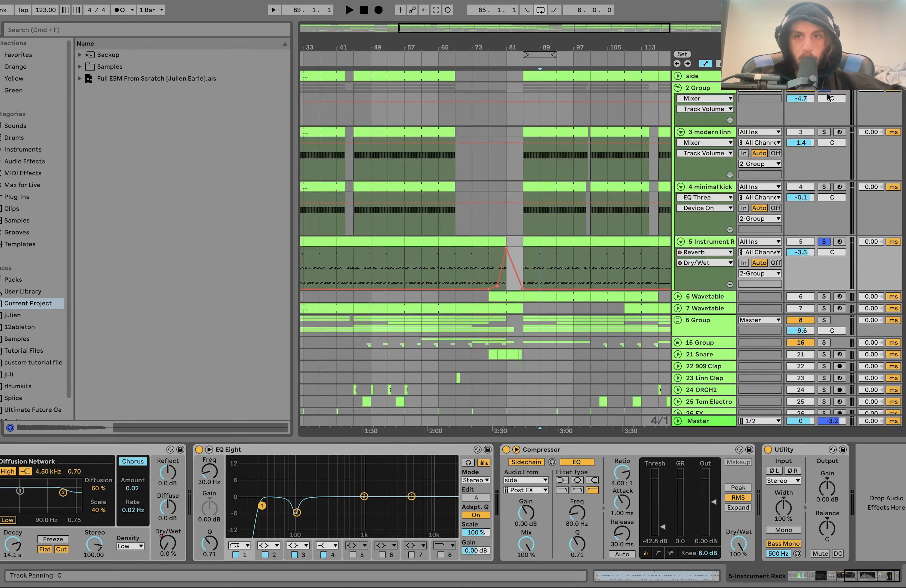
left_click(825, 89)
left_click(530, 116)
scroll(530, 116, "down", 5)
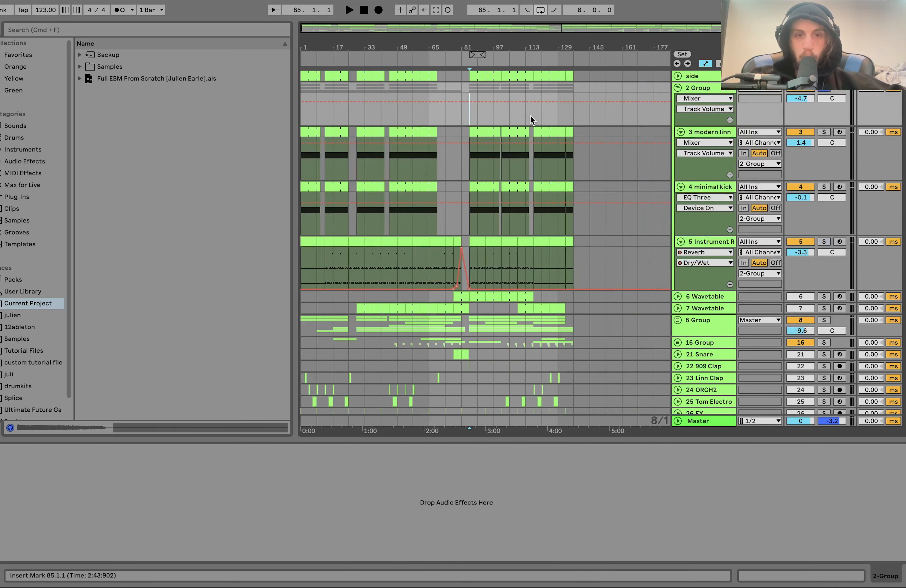
left_click(677, 88)
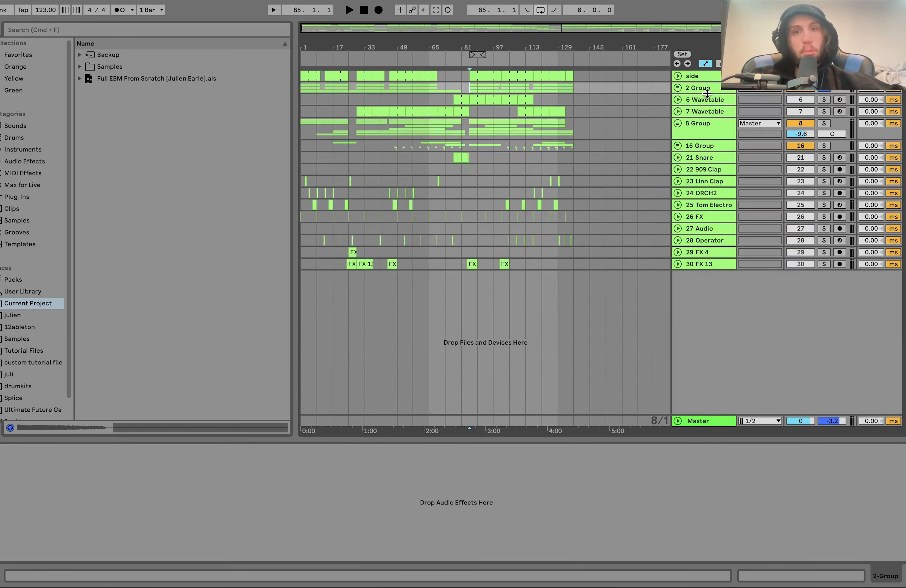
Step: Solo and unfold the 6 Wavetable track, play it from bar 85 and examine its clip's F#2 note pattern
left_click(705, 100)
left_click(824, 99)
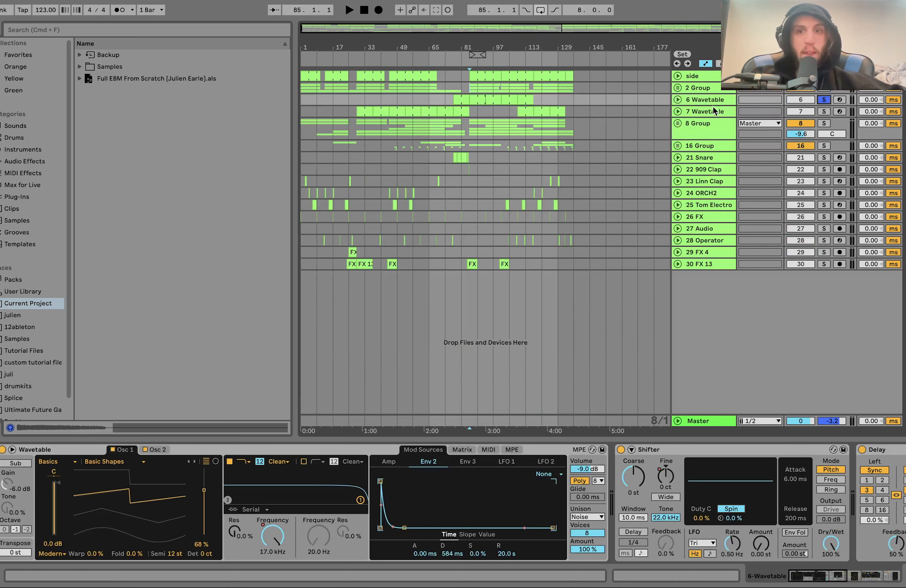
left_click(680, 100)
key("space")
left_click(478, 100)
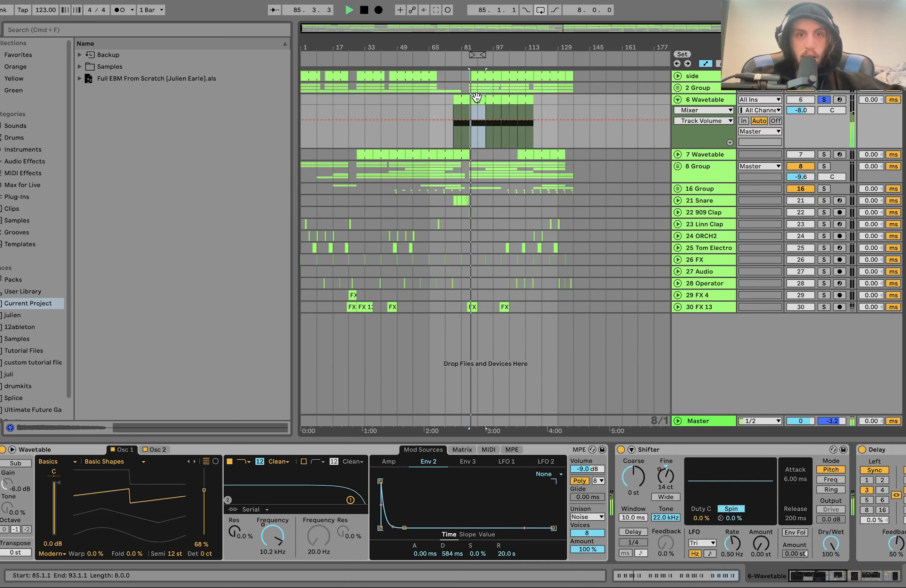
double_click(478, 100)
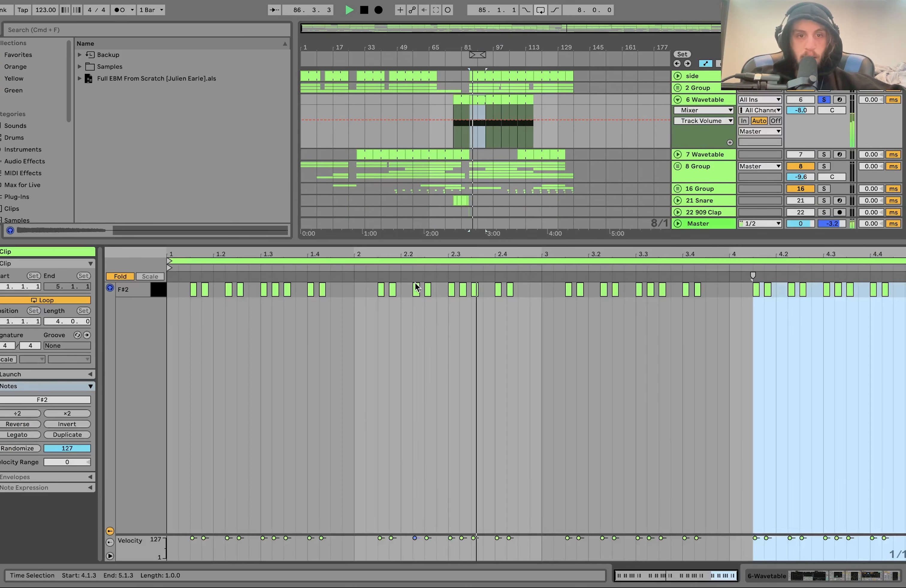
key("space")
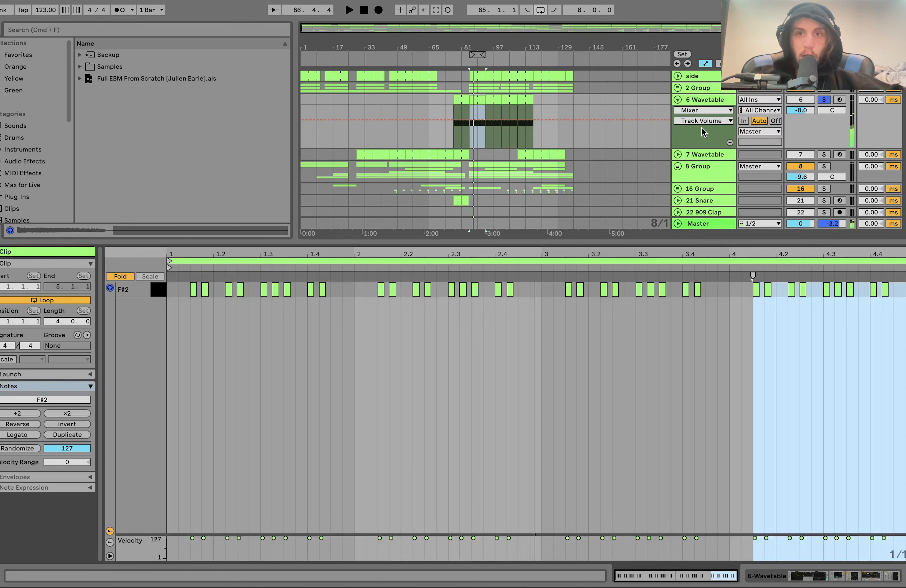
Step: Unfold the 2 Group and play from bar 85, comparing the 6 Wavetable track with and without the bass rack soloed
left_click(678, 88)
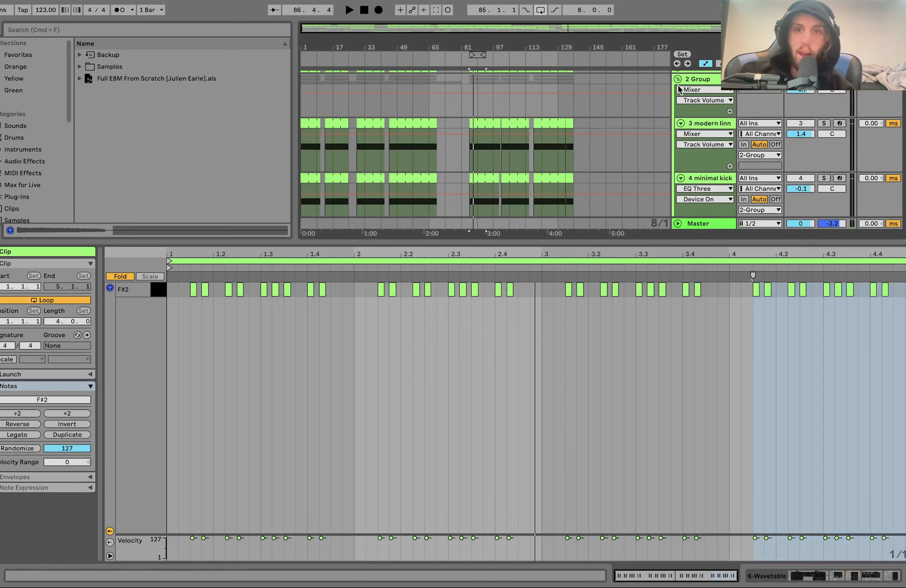
scroll(680, 92, "down", 5)
left_click(823, 103)
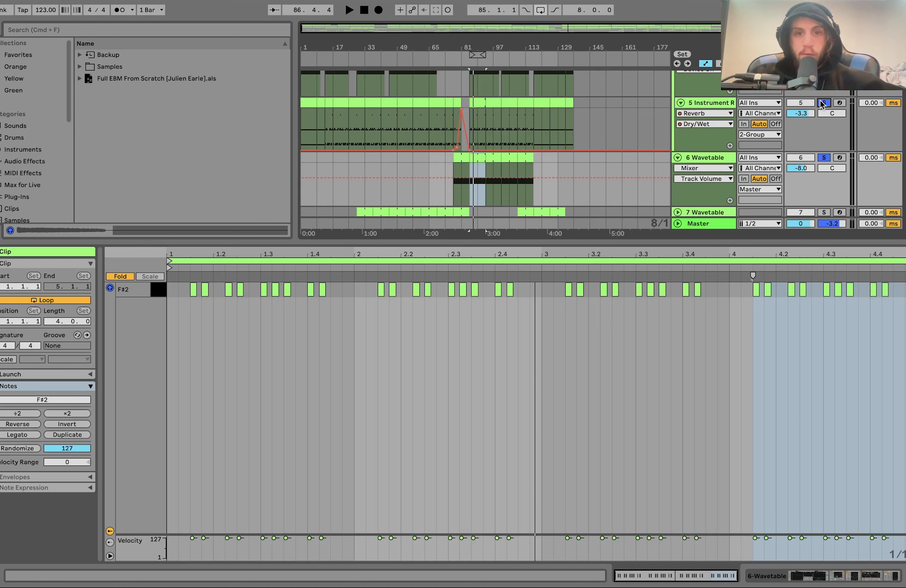
key("space")
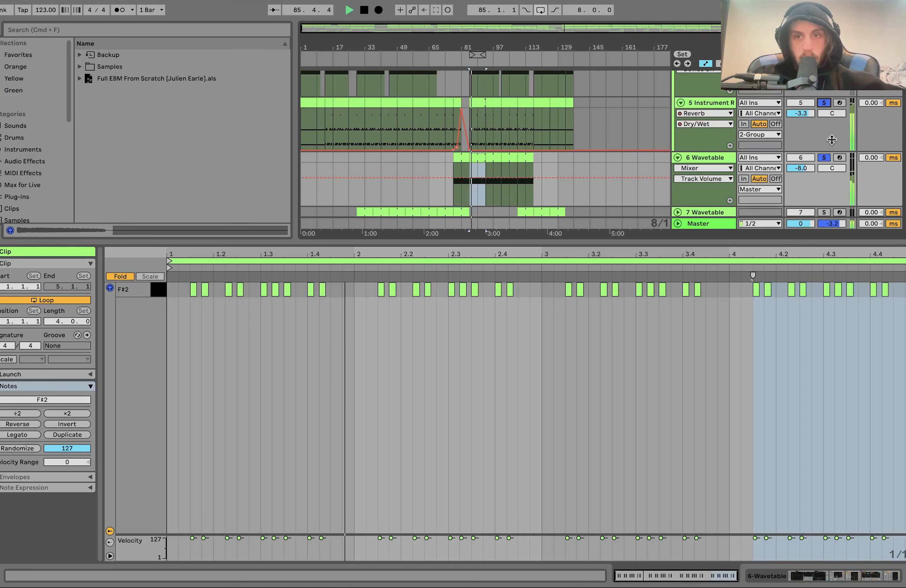
left_click(824, 104)
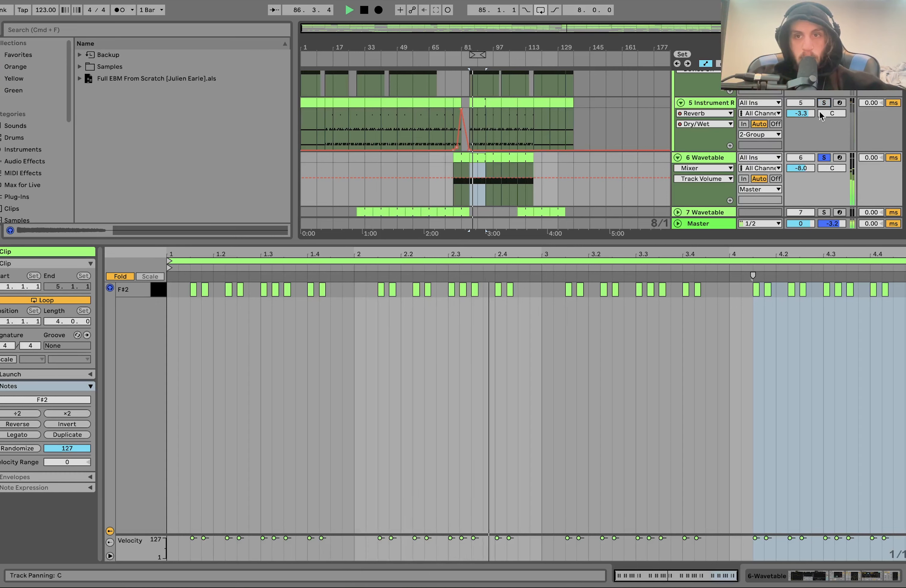
Step: Examine the 6 Wavetable track's second oscillator, Filter 1 Freq automation and modulation matrix
left_click(704, 157)
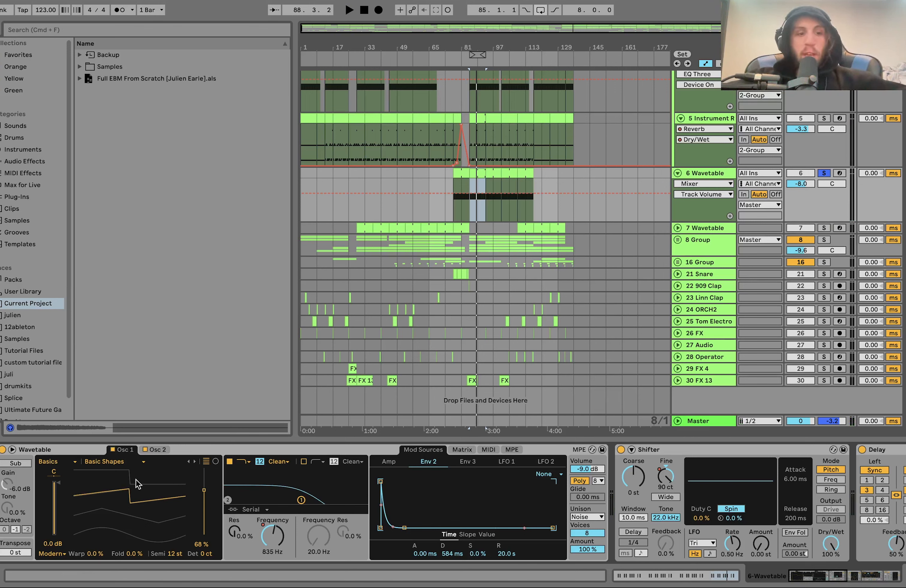
left_click(162, 453)
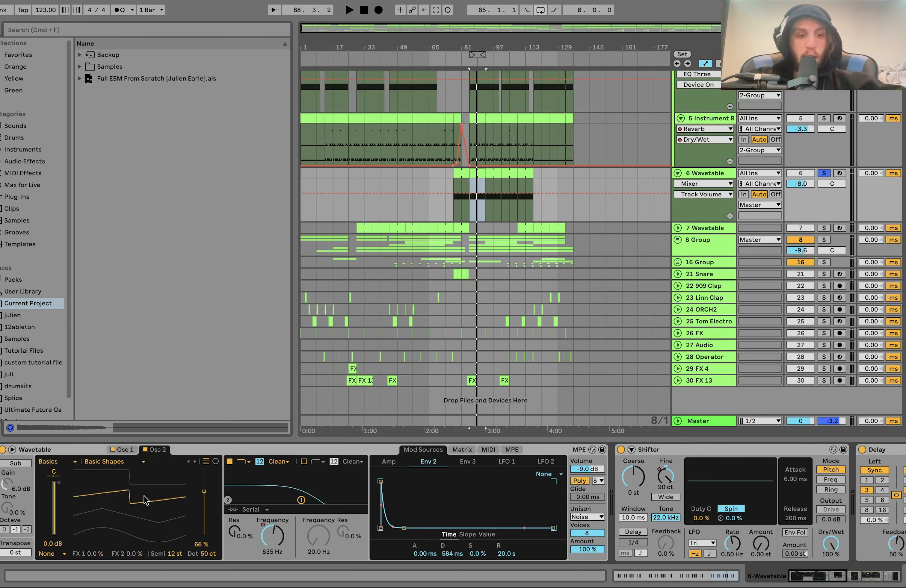
left_click(280, 541)
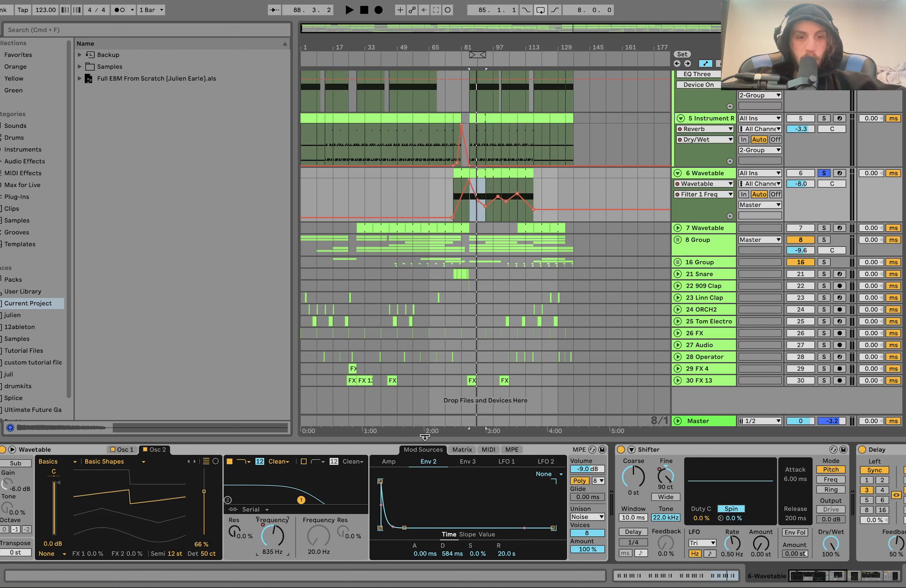
left_click(462, 451)
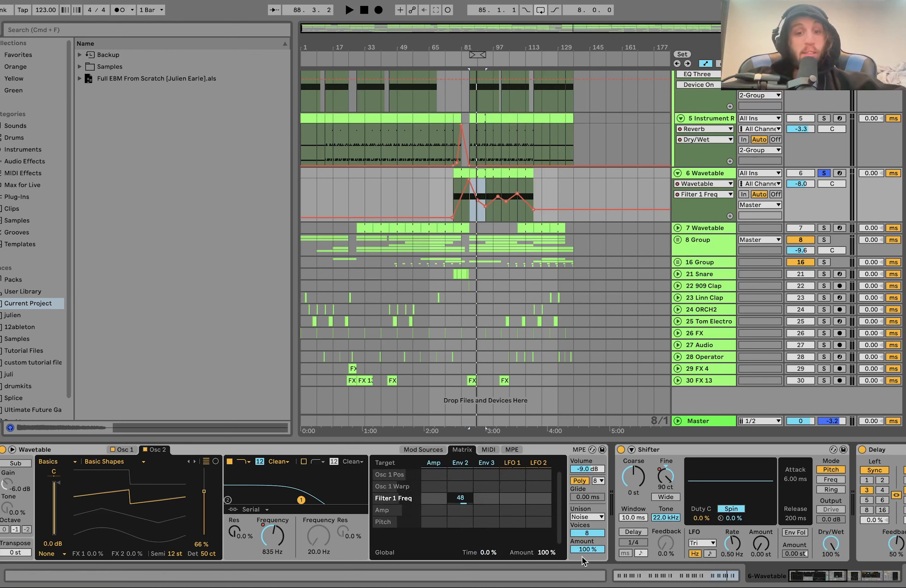
Step: Bypass the Shifter, Compressor, Reverb and Delay on the 6 Wavetable track and listen to its dry sound from bar 85
left_click(621, 450)
scroll(621, 449, "right", 15)
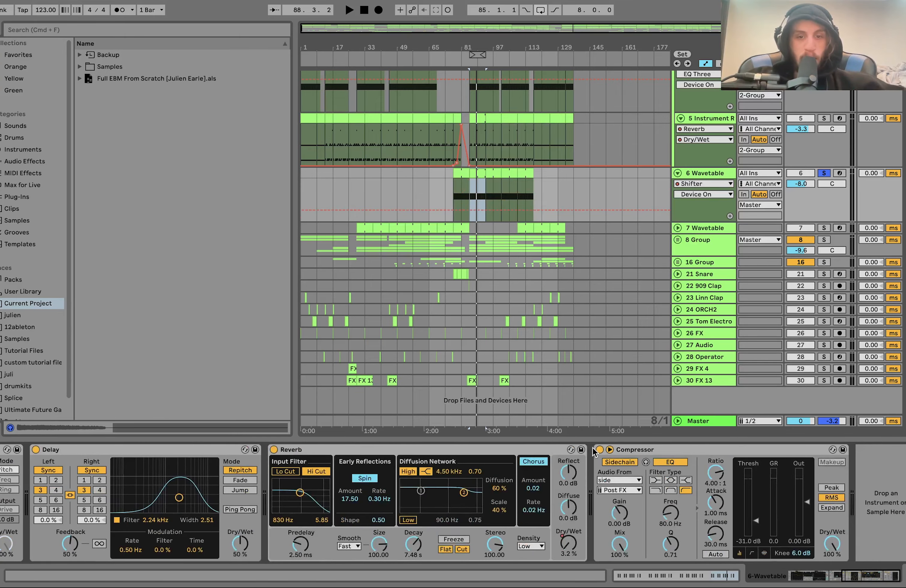
left_click(600, 450)
left_click(274, 450)
key("space")
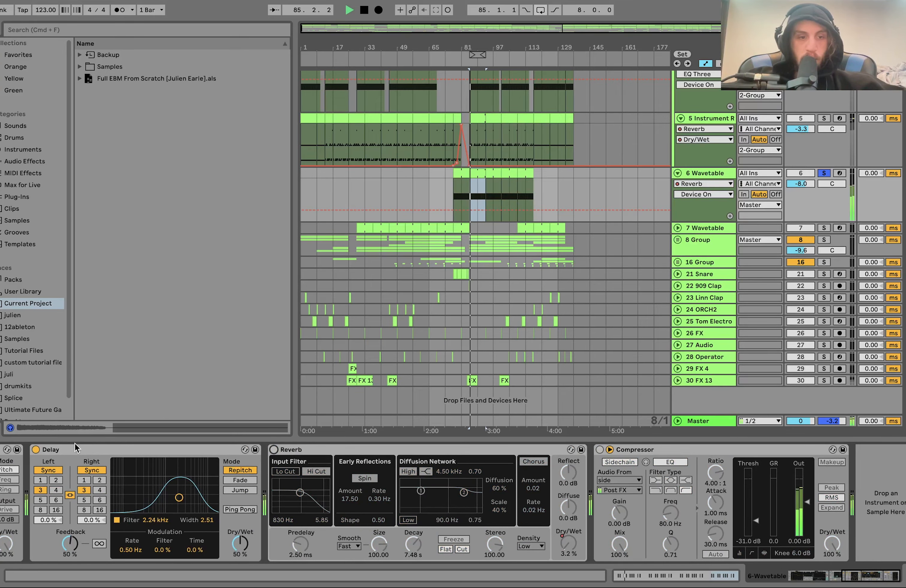
left_click(35, 450)
scroll(35, 452, "left", 5)
scroll(35, 452, "left", 5)
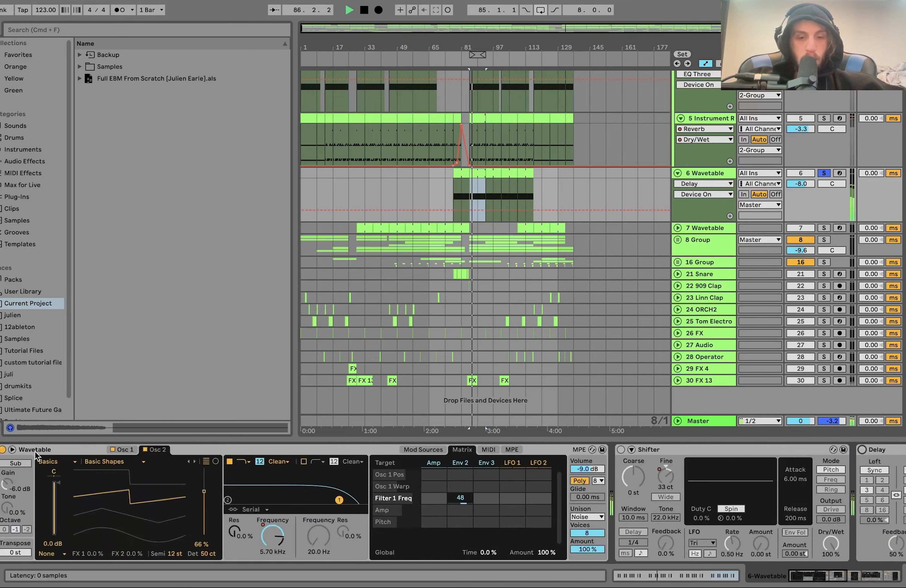
Step: Switch the 6 Wavetable track's Shifter back on, show its Pitch Fine automation and play it from bar 85
left_click(621, 449)
left_click(667, 477)
scroll(441, 196, "up", 8)
scroll(446, 195, "right", 2)
scroll(446, 195, "up", 1)
key("space")
scroll(554, 222, "right", 2)
scroll(554, 222, "up", 2)
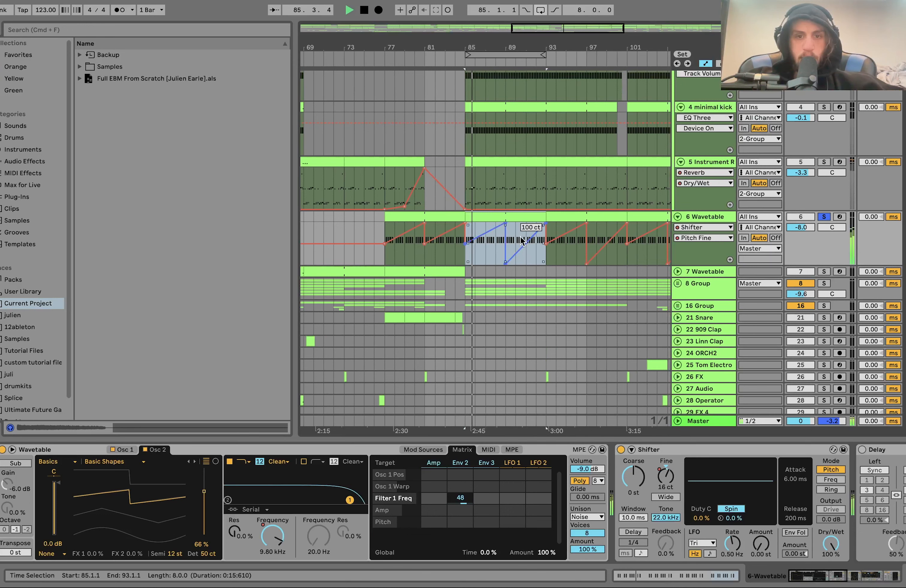
Step: Audition the Shifter's Pitch Fine automation from bars 88, 91 and 92
left_click(492, 253)
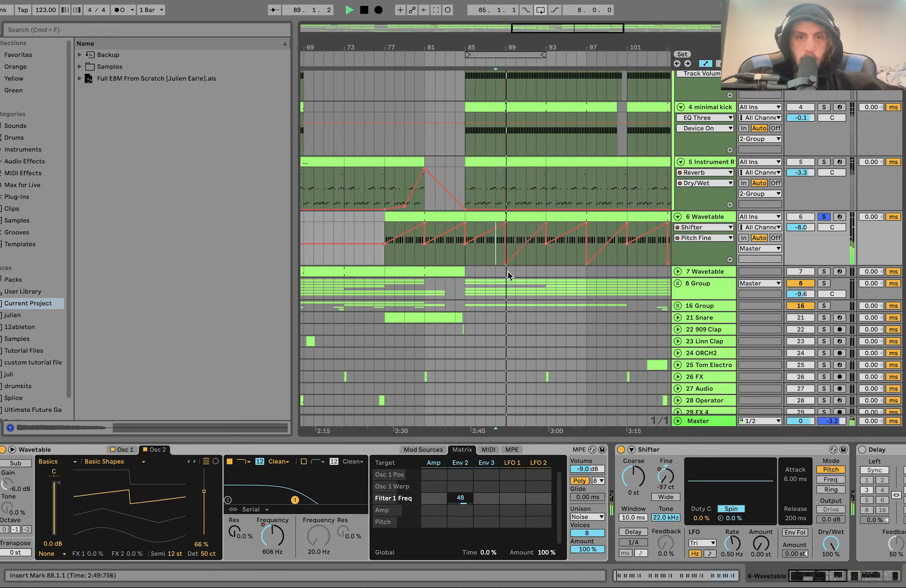
left_click(526, 258)
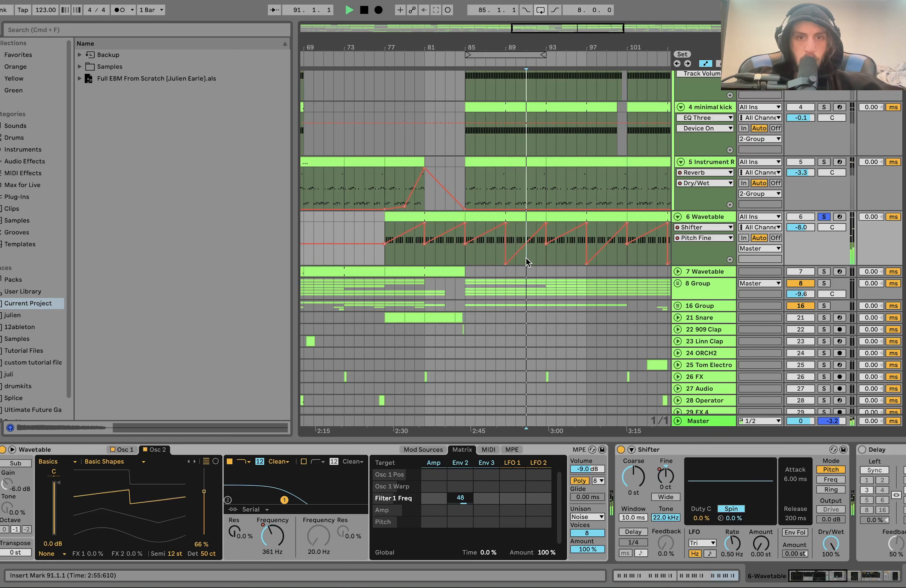
left_click(536, 258)
key("space")
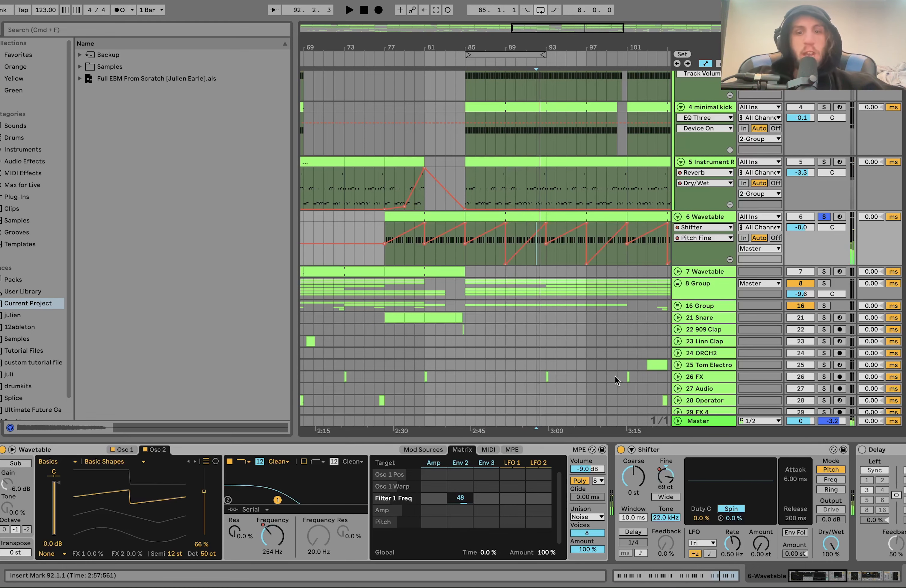
Step: Switch the 6 Wavetable track's Delay back on and listen to its effect on the sound
scroll(598, 455, "right", 5)
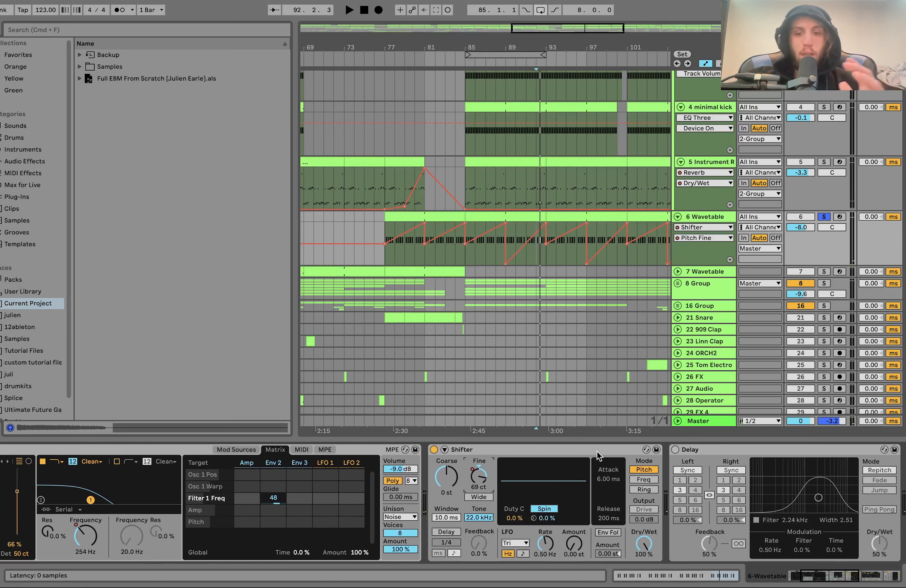
scroll(598, 455, "right", 4)
left_click(597, 451)
scroll(485, 458, "right", 10)
key("space")
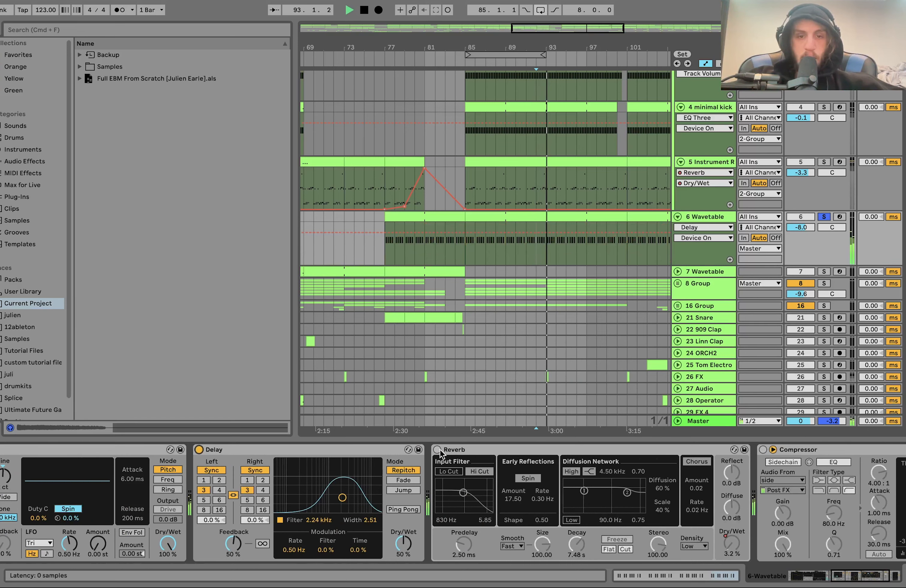
key("space")
Step: Re-enable the 6 Wavetable track's Reverb and Compressor, auditioning the Reverb's Dry/Wet automation from bars 84 and 113
scroll(535, 250, "down", 10)
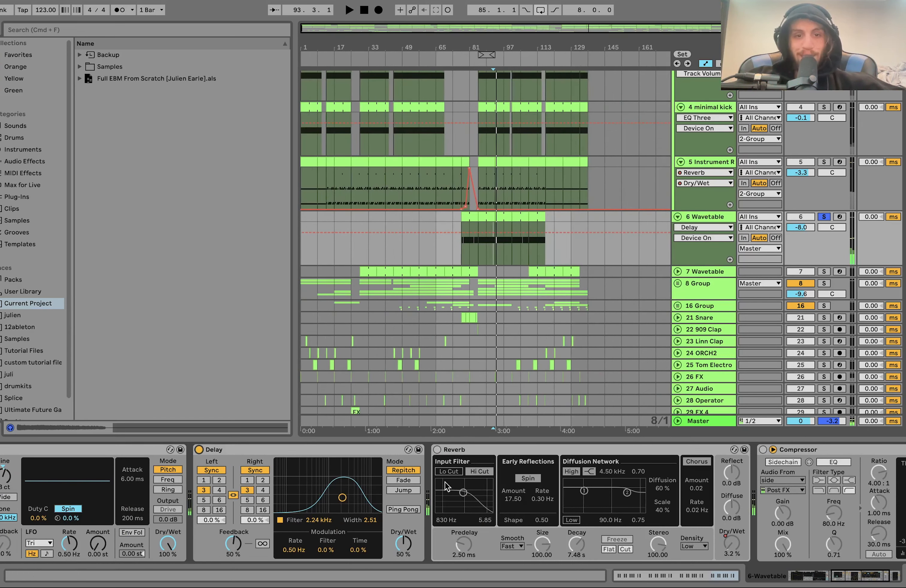
left_click(437, 450)
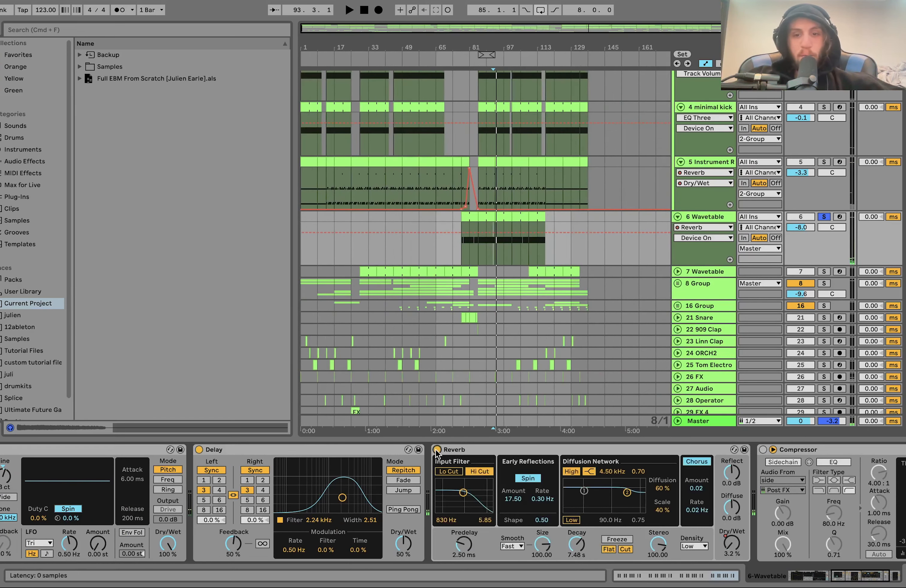
left_click(723, 546)
scroll(479, 269, "up", 10)
left_click(463, 253)
key("space")
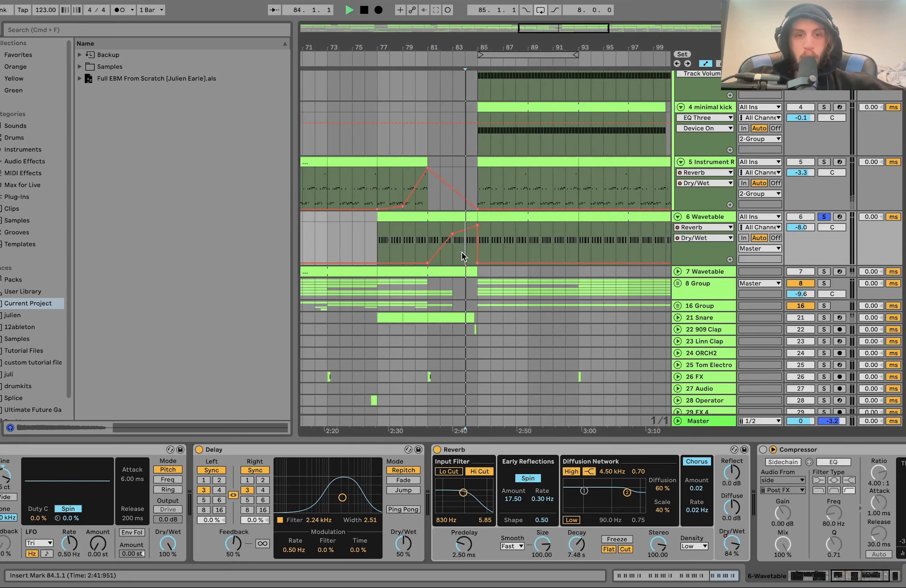
scroll(462, 253, "down", 10)
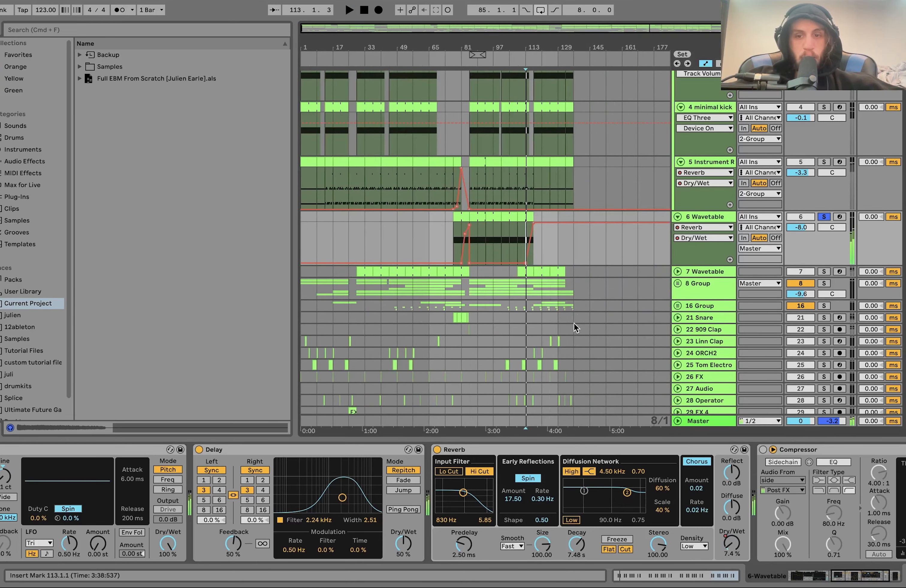
left_click(774, 451)
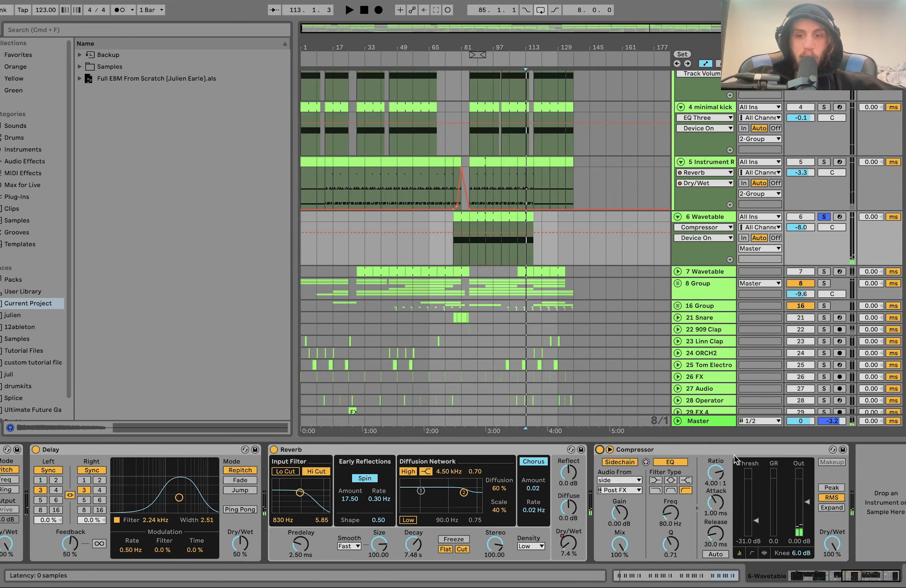
Step: Solo and unfold the 7 Wavetable track and play its clip from bar 53
left_click(824, 272)
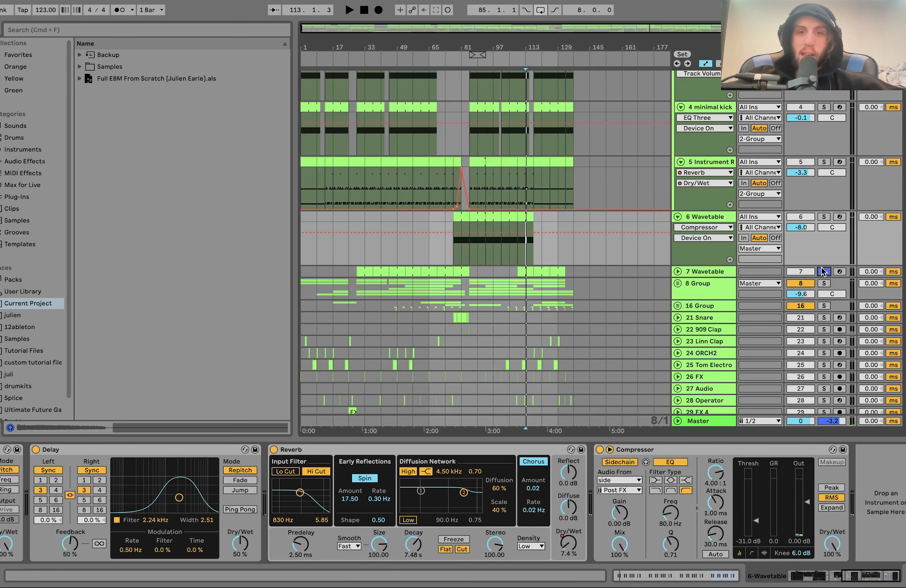
left_click(678, 272)
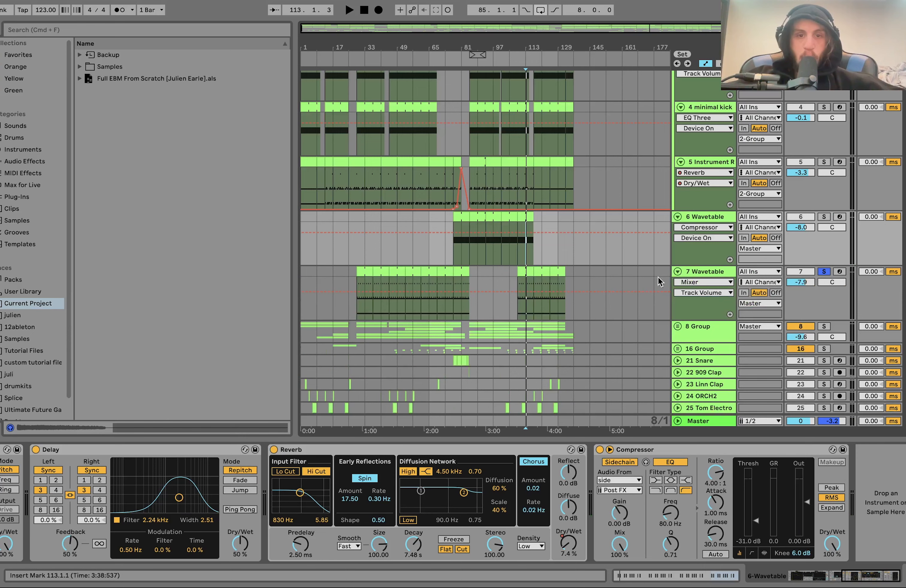
left_click(414, 270)
key("space")
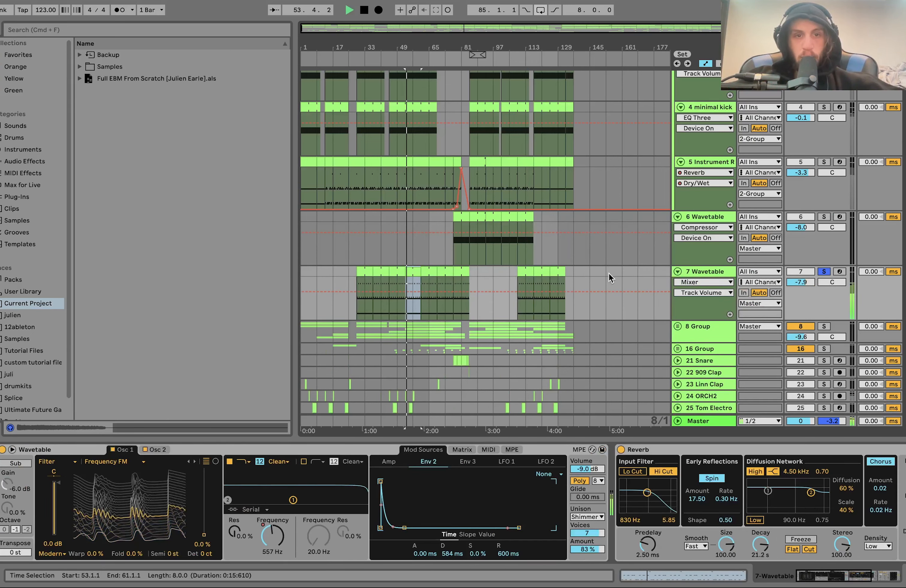
Step: Play the 7 Wavetable track from bar 53 with the 5 Instrument Rack soloed alongside it, and unsolo the rack
key("space")
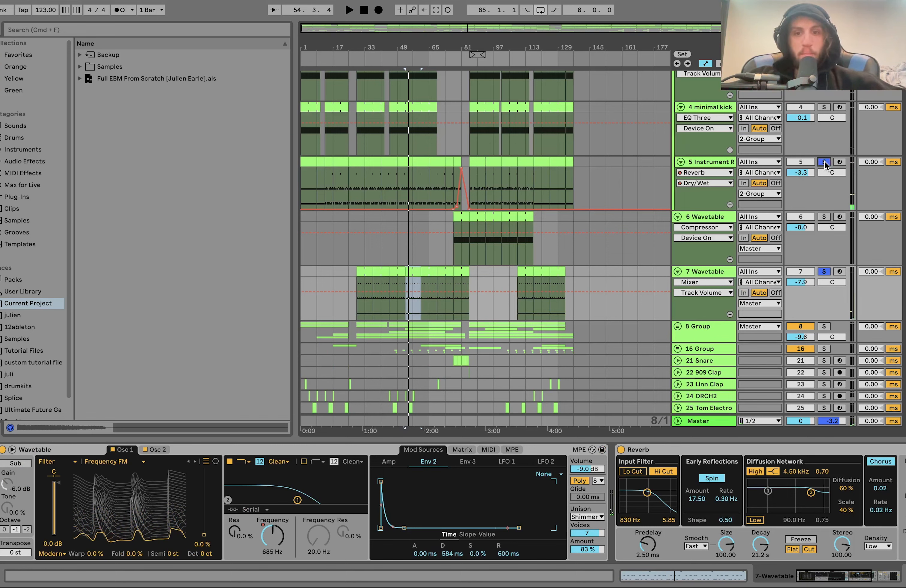
key("space")
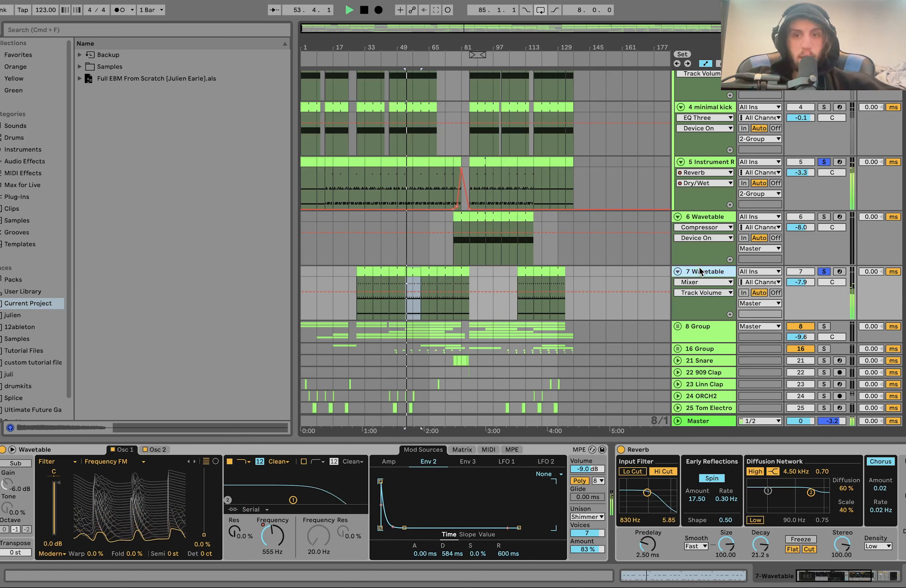
left_click(824, 162)
key("space")
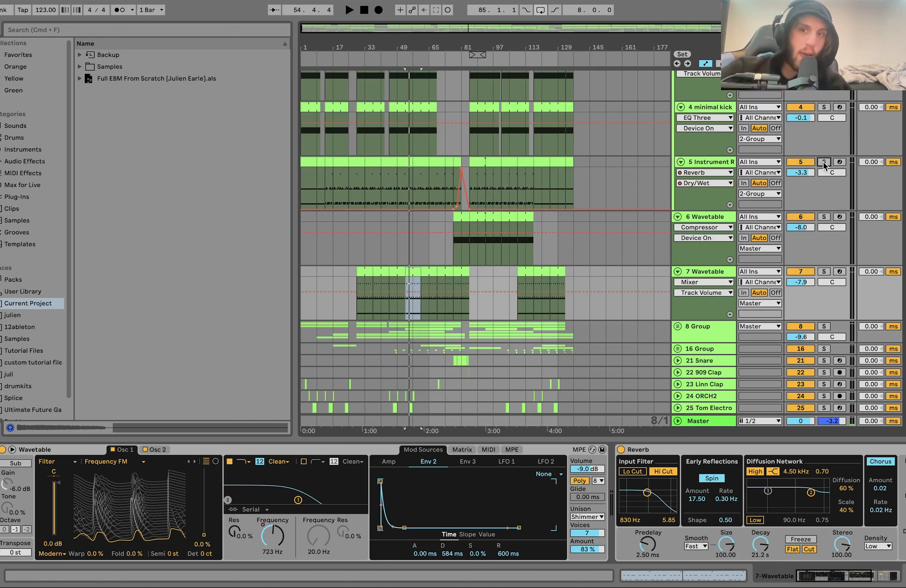
Step: Play the full mix from bar 53, toggling the 7 Wavetable track's activator to hear its contribution
left_click(798, 272)
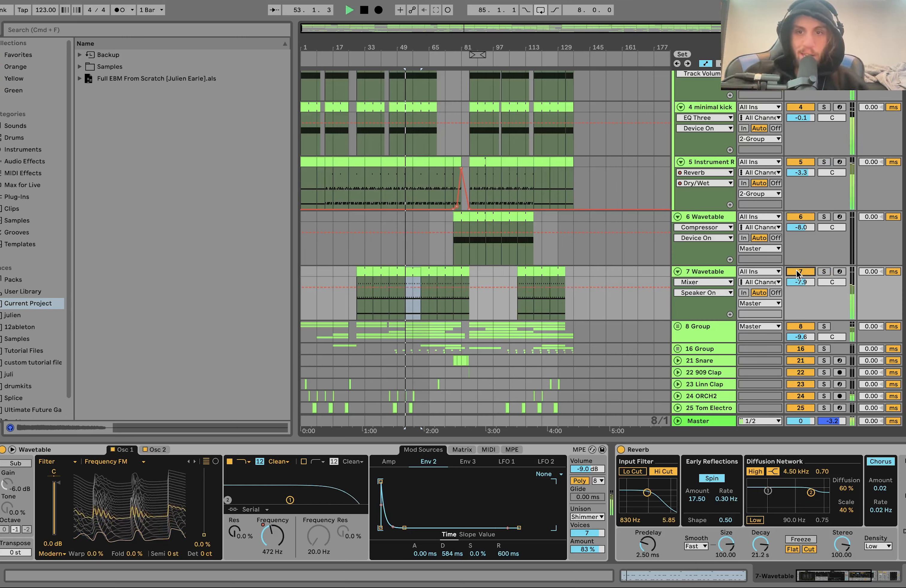
left_click(708, 272)
scroll(676, 263, "down", 3)
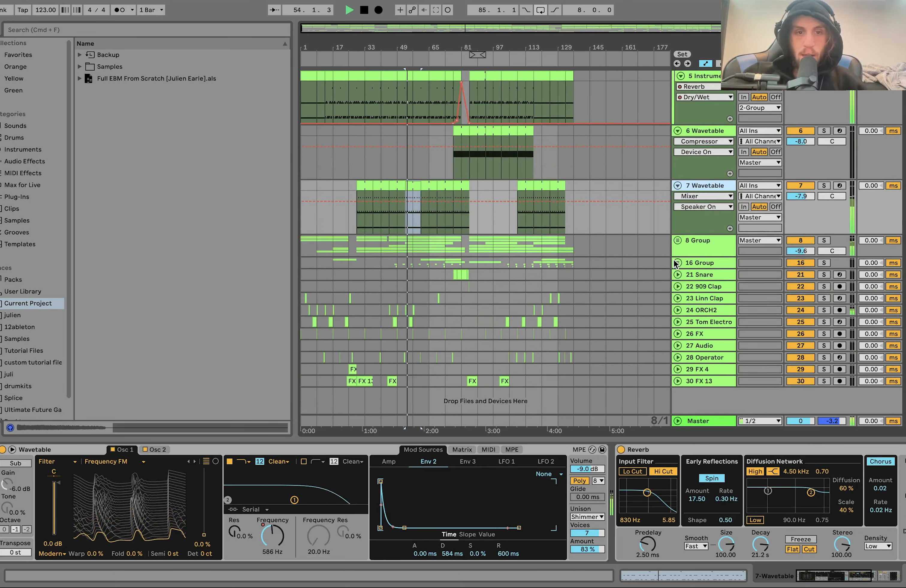
key("space")
Step: Solo the 7 Wavetable track, open its clip and examine the F#1 to F#3 note pattern during playback
left_click(824, 185)
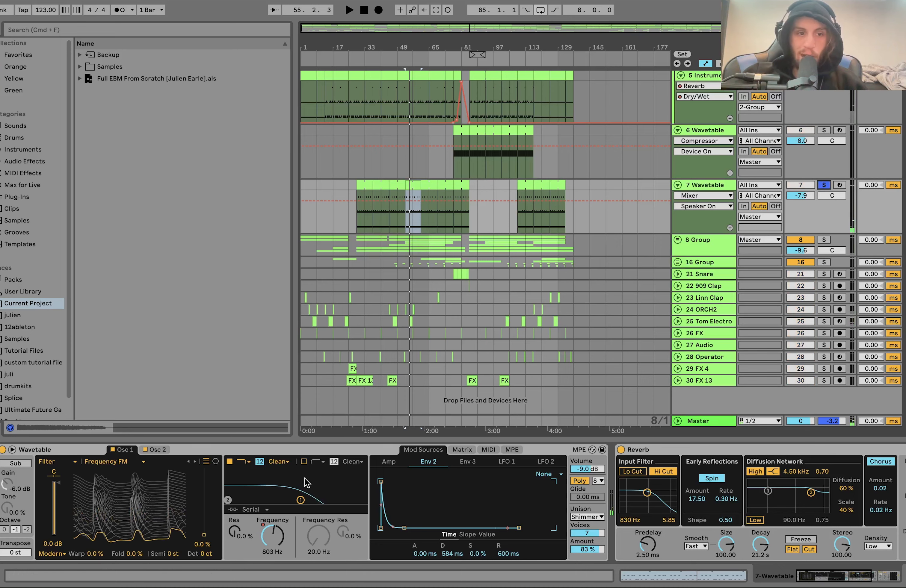
double_click(395, 182)
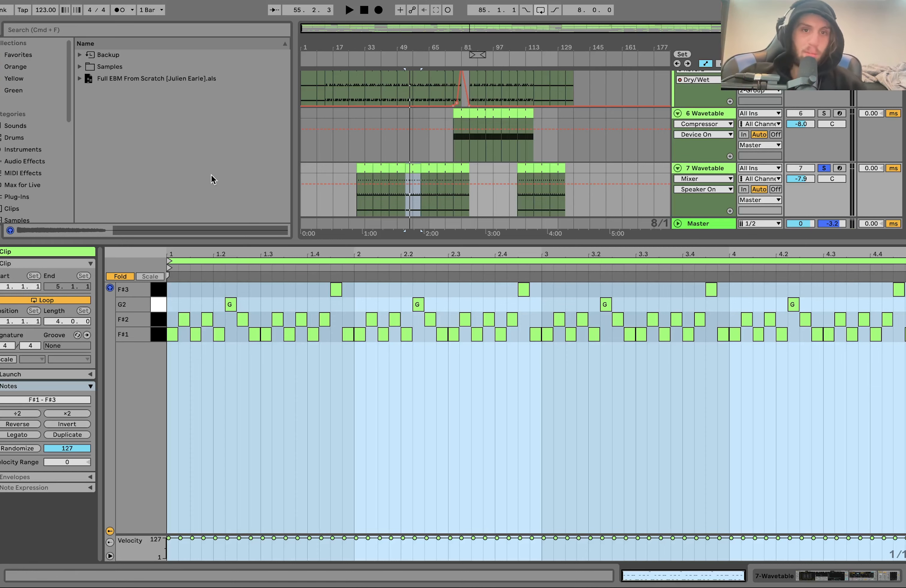
key("space")
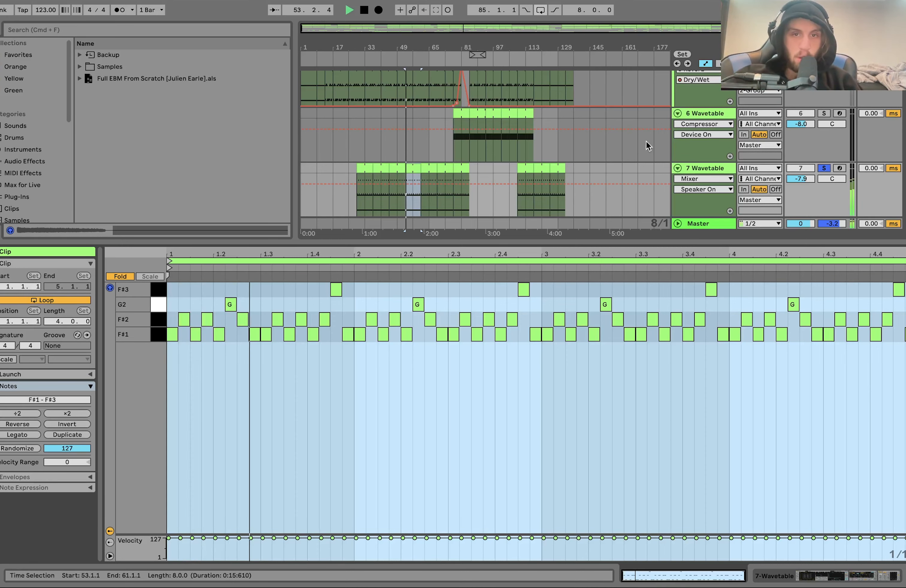
Step: Examine the 7 Wavetable track's two oscillators, modulation matrix and LFO 1 settings while listening from bar 53
left_click(705, 167)
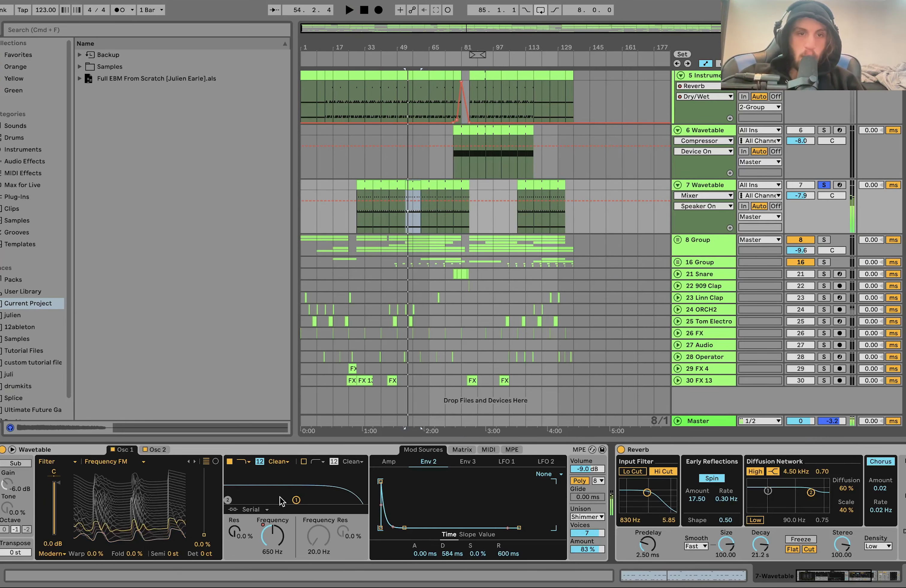
key("space")
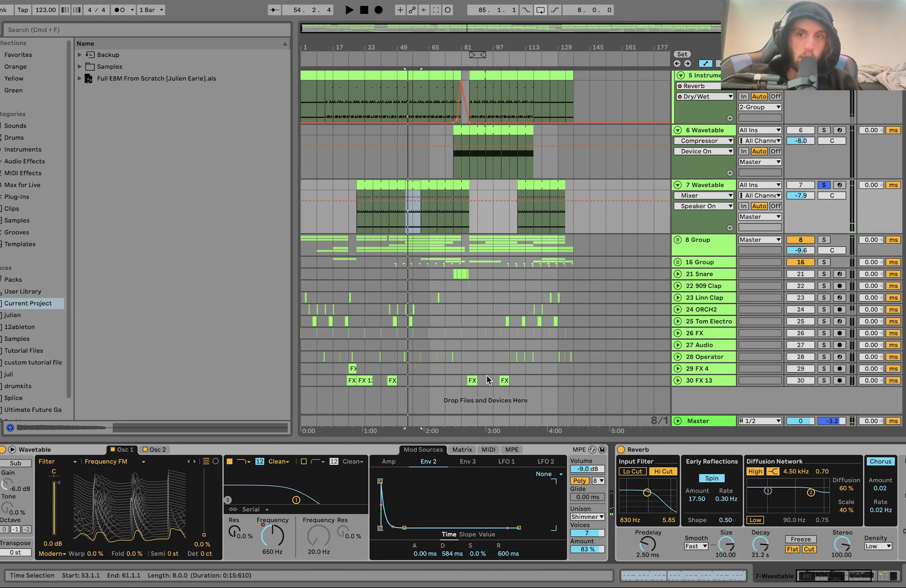
key("space")
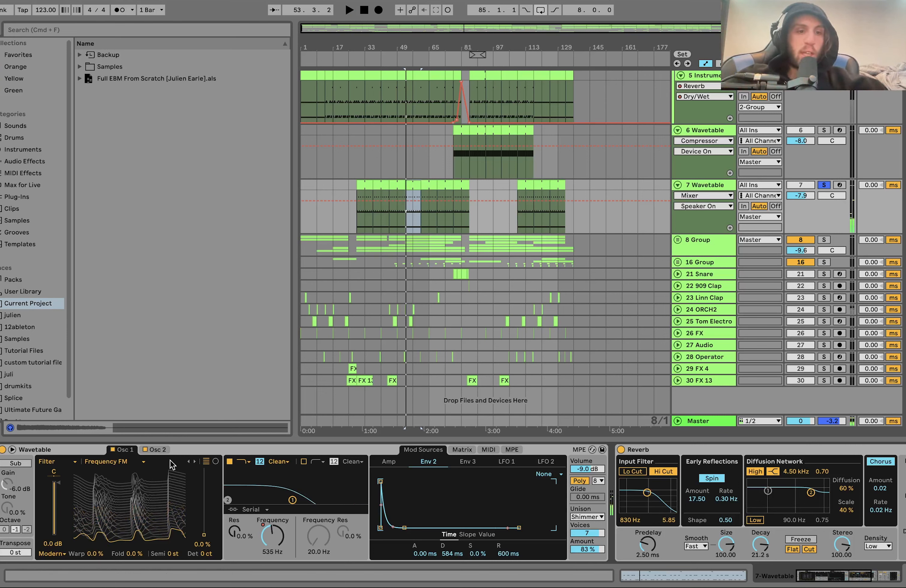
left_click(162, 448)
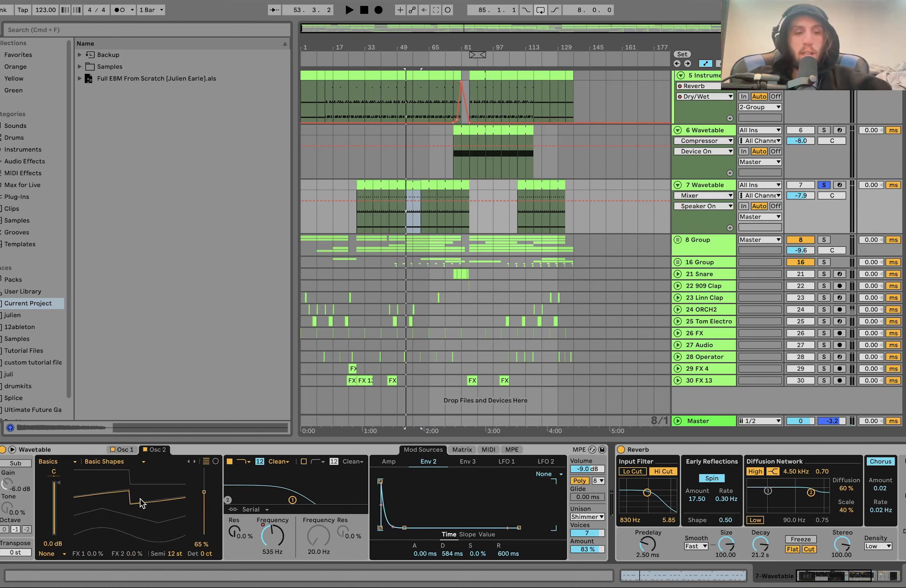
left_click(128, 449)
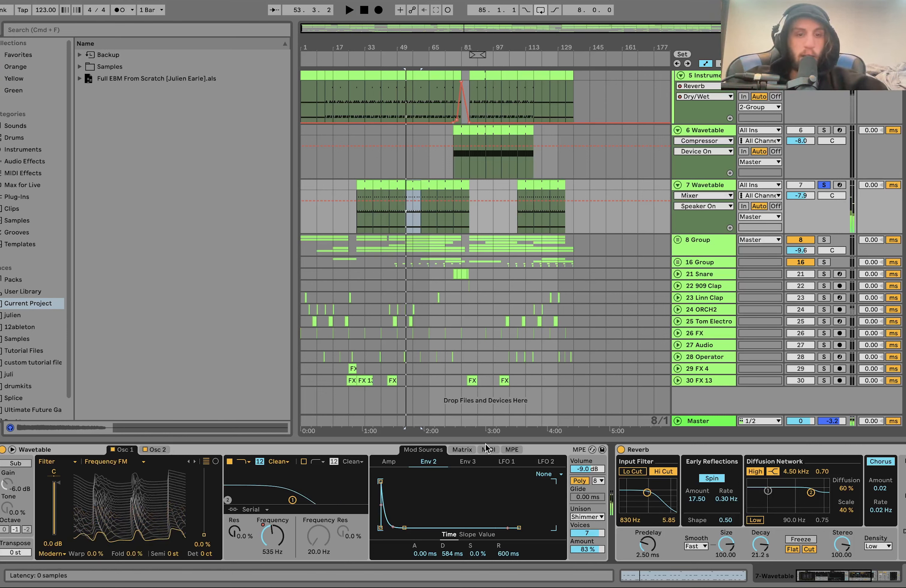
left_click(462, 450)
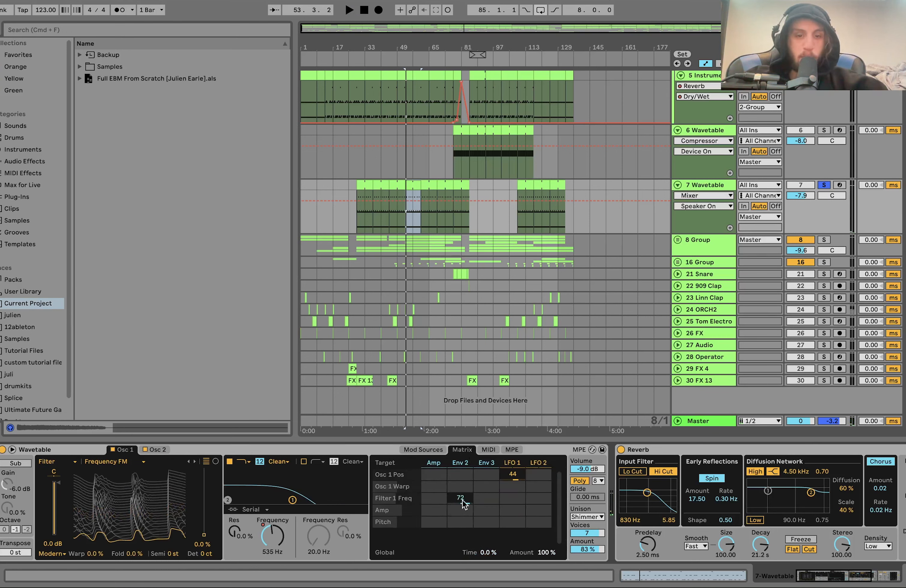
left_click(512, 463)
key("space")
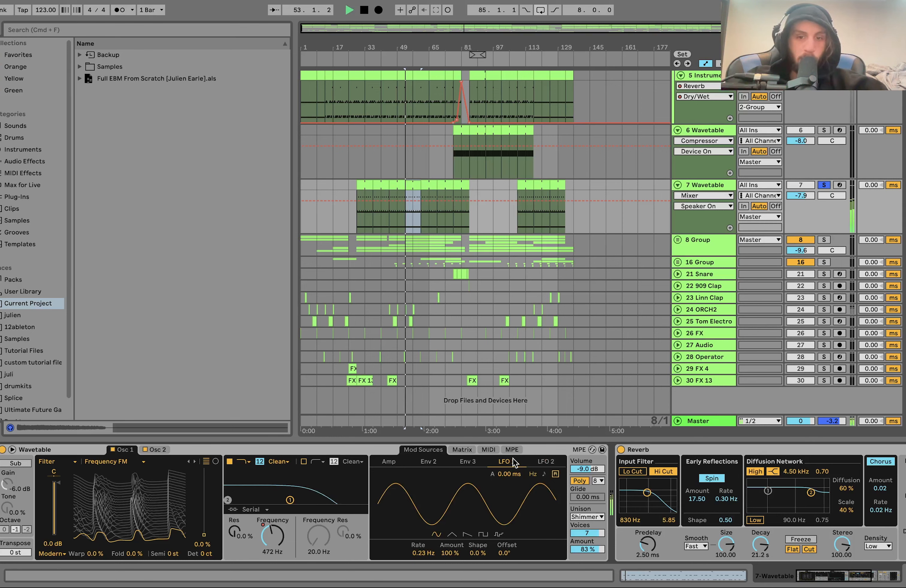
Step: Show the 7 Wavetable track's Filter 1 Freq automation and audition it from bars 33, 69 and 77
left_click(273, 535)
key("space")
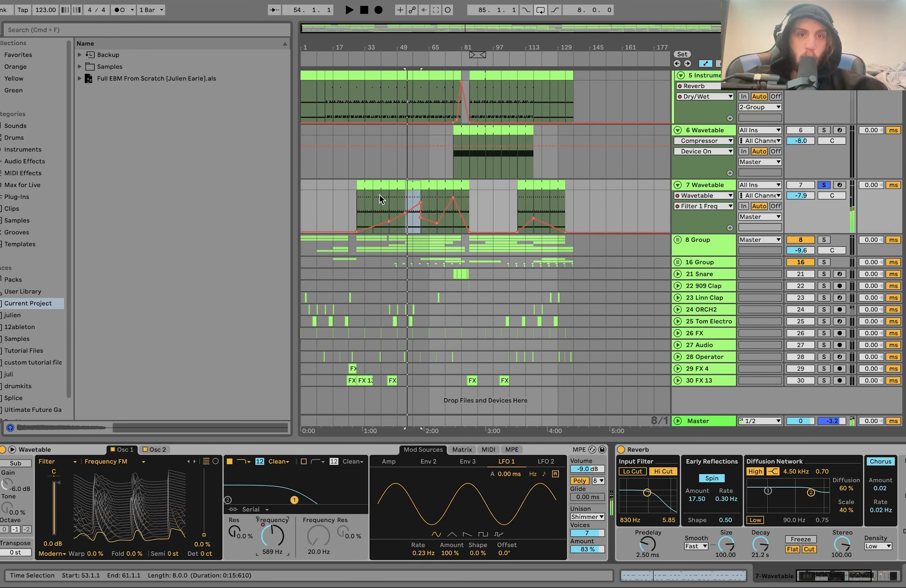
left_click(363, 203)
left_click(441, 184)
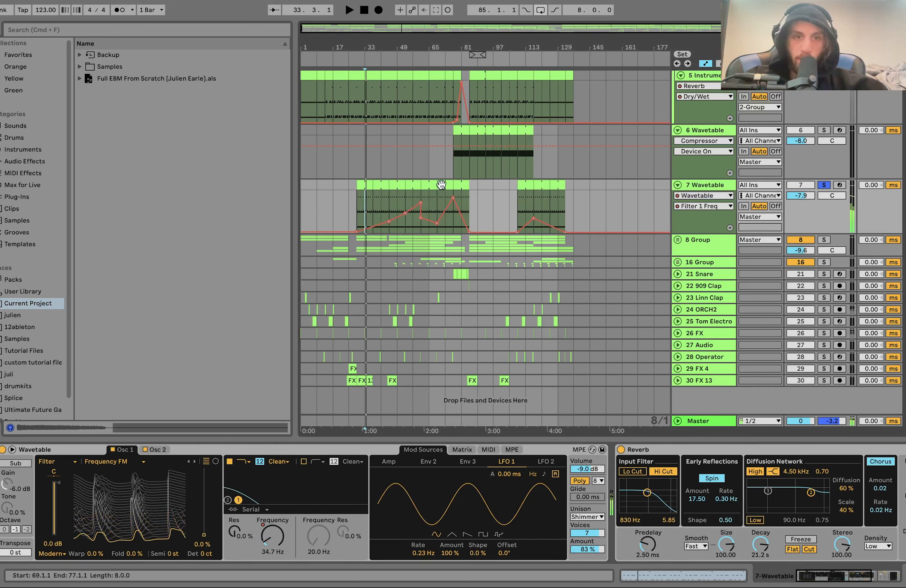
key("space")
key("space")
left_click(459, 185)
key("space")
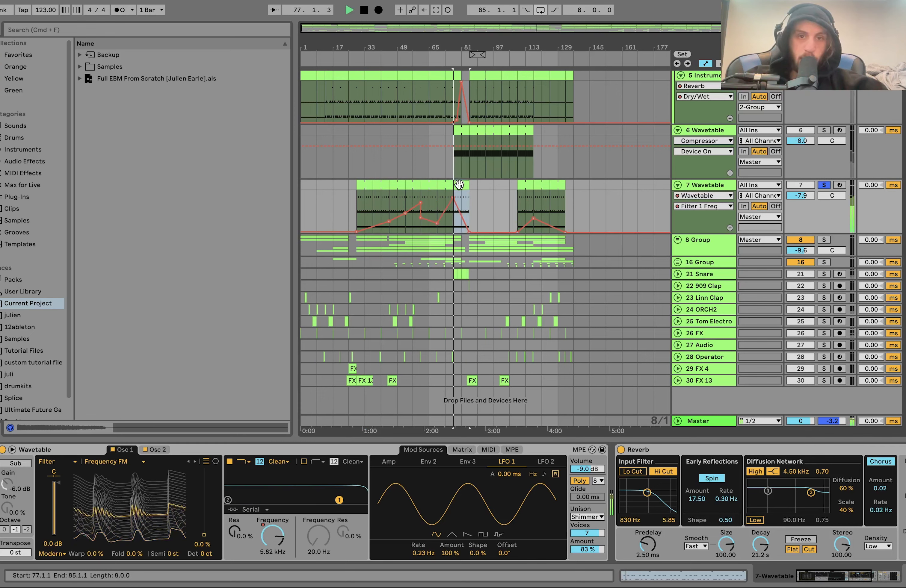
Step: Show the 7 Wavetable track's Reverb Dry/Wet automation and audition the reverb tail from bar 84
key("space")
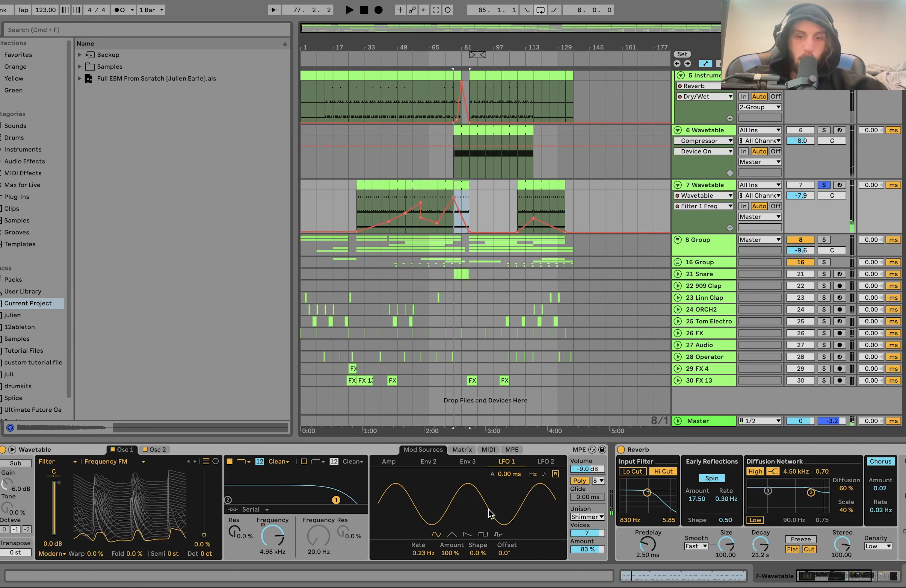
scroll(490, 514, "right", 5)
scroll(453, 533, "right", 9)
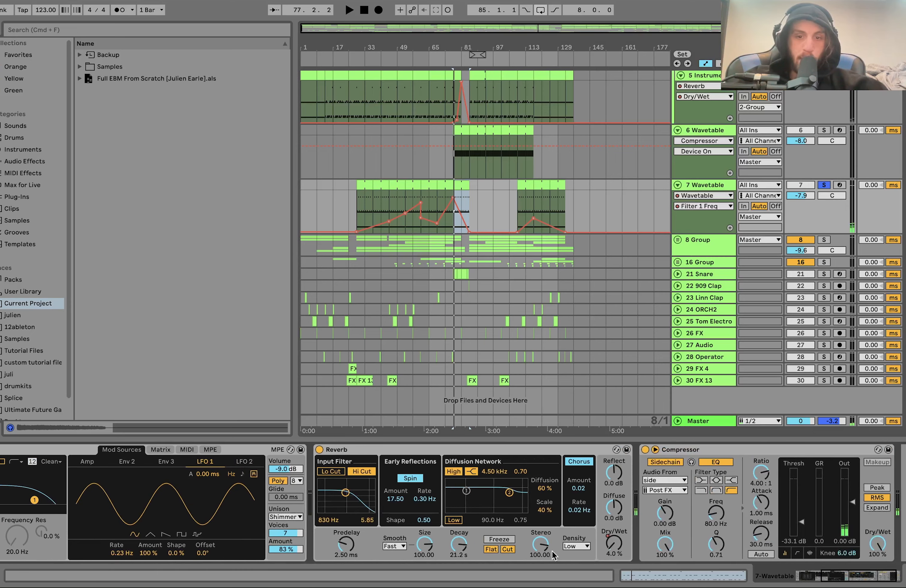
left_click(613, 544)
scroll(456, 214, "up", 10)
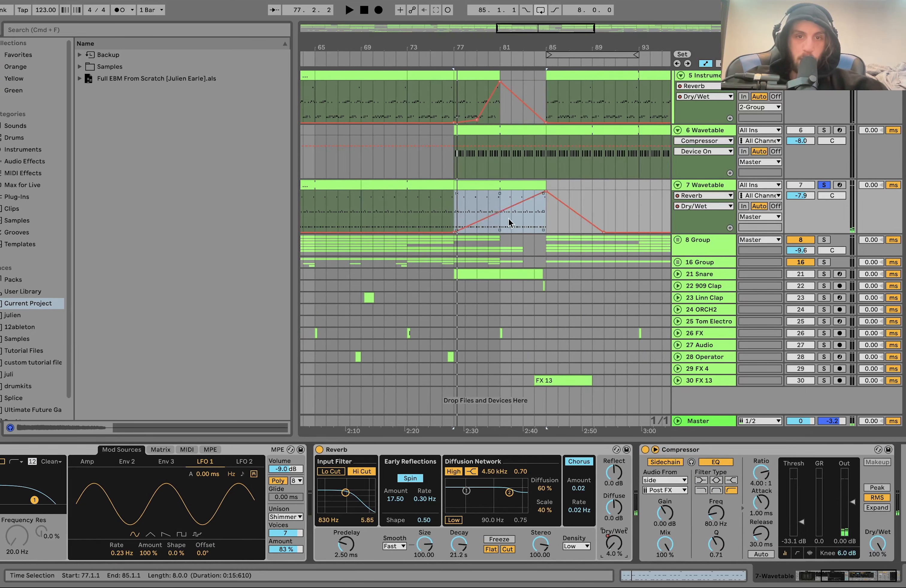
left_click(533, 219)
key("space")
scroll(533, 219, "down", 8)
scroll(532, 219, "right", 9)
scroll(532, 219, "up", 6)
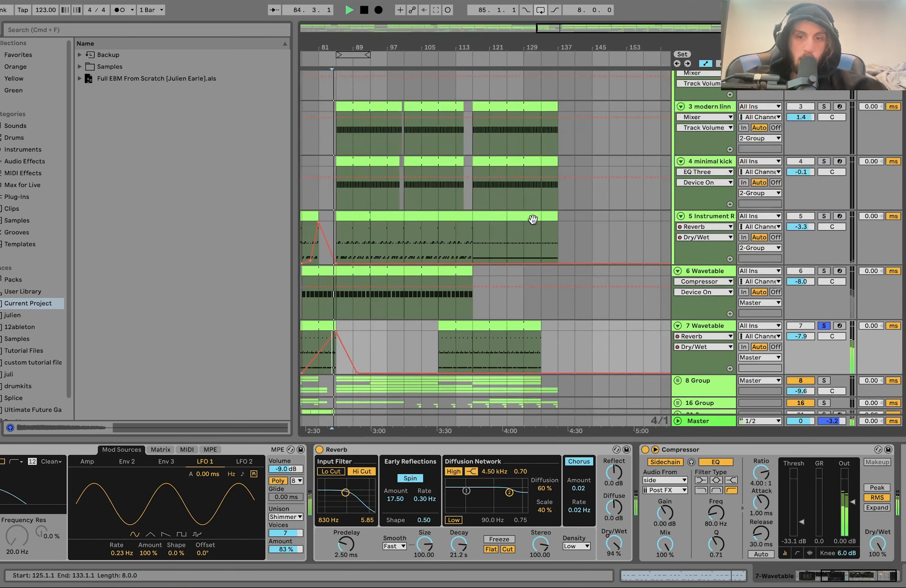
key("space")
Step: Solo the 8 Group drum group, play it from bar 97 and unfold its tracks
scroll(687, 509, "right", 2)
scroll(622, 334, "down", 5)
scroll(621, 334, "left", 2)
scroll(622, 334, "down", 5)
scroll(621, 334, "down", 3)
left_click(720, 244)
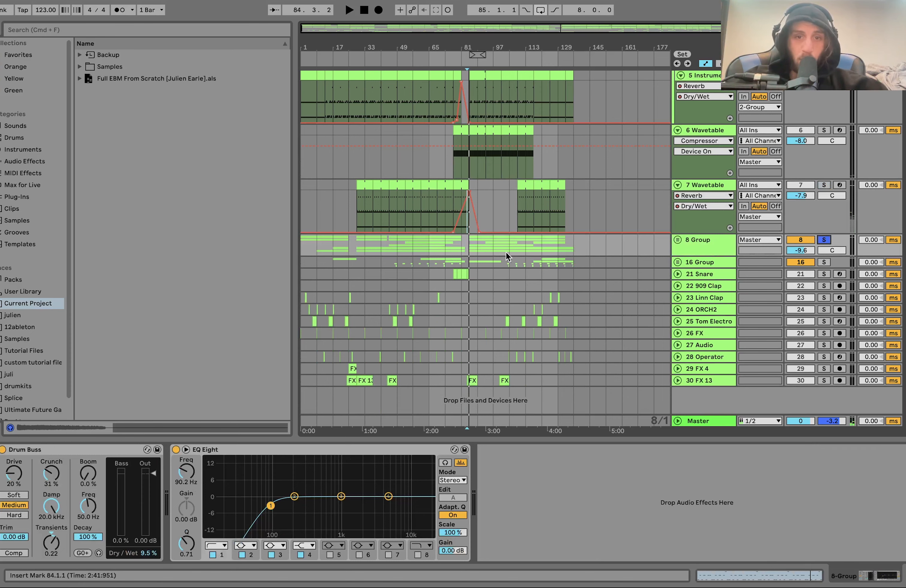
left_click(493, 250)
key("space")
left_click(677, 239)
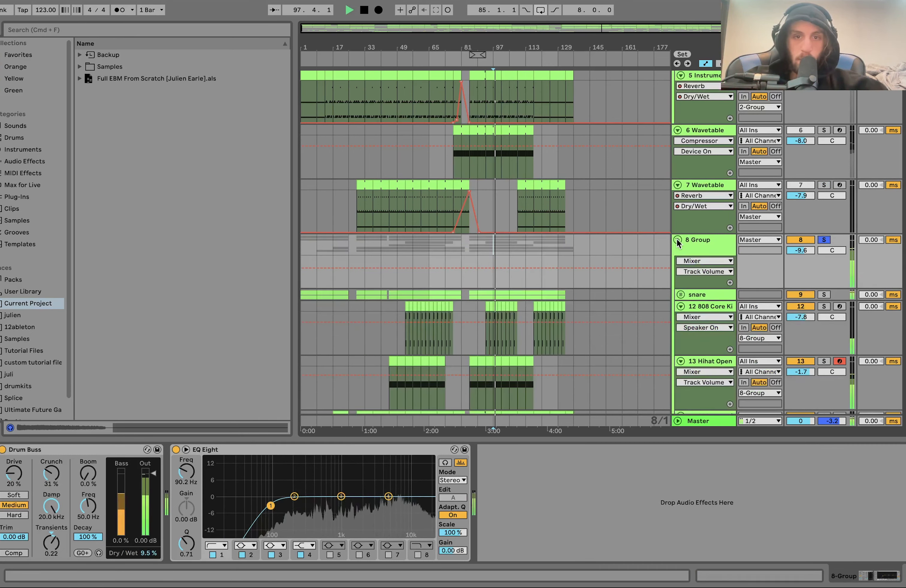
Step: Solo the snare subgroup, unfold it and show the 10 Snare track's sample device
scroll(677, 235, "down", 3)
left_click(824, 179)
left_click(715, 177)
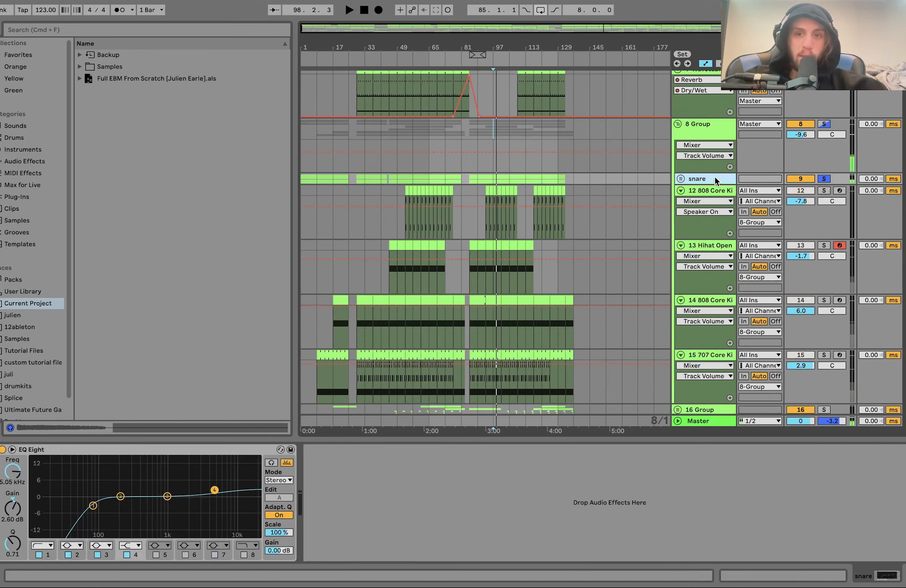
left_click(680, 179)
left_click(728, 224)
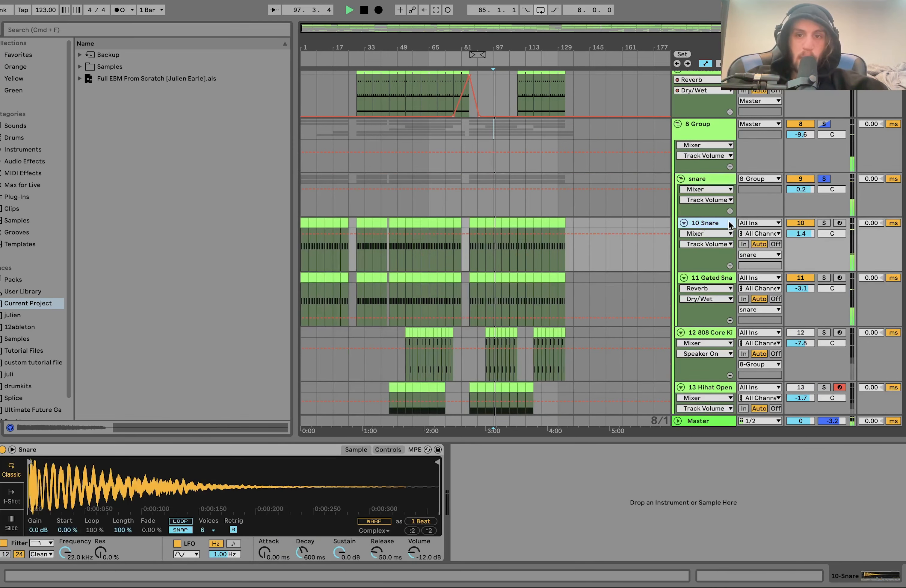
Step: Audition the 10 Snare and 11 Gated Snare tracks individually from bar 97, followed by the whole snare subgroup
key("space")
left_click(824, 223)
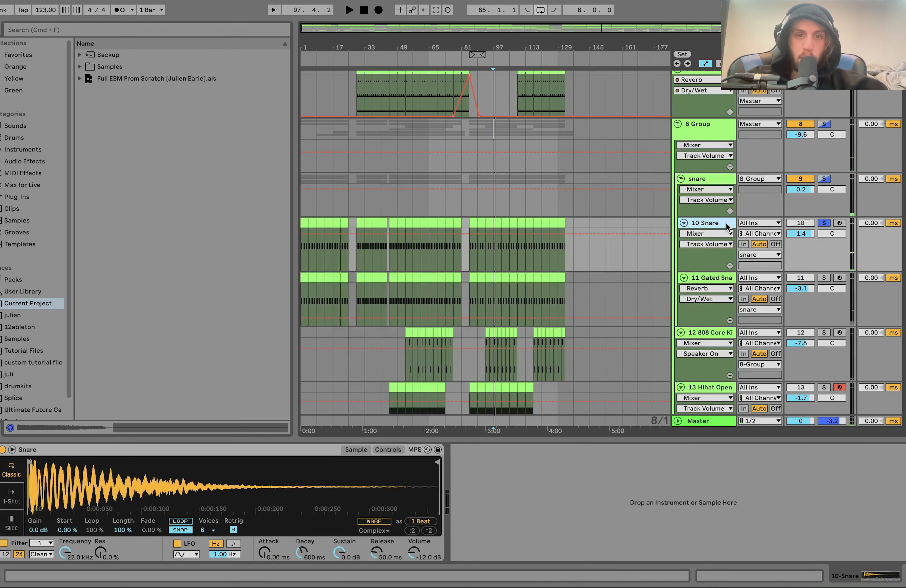
key("space")
left_click(824, 278)
left_click(715, 278)
key("space")
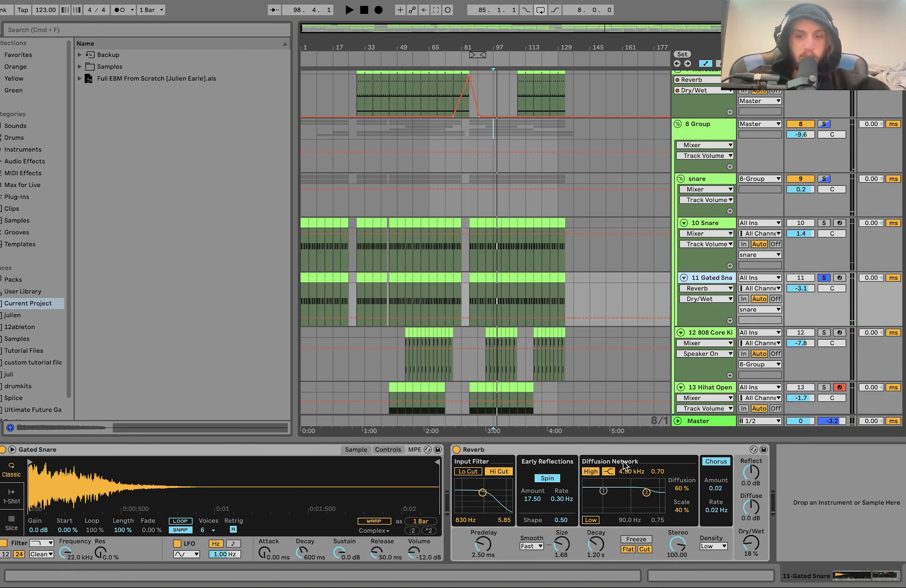
key("space")
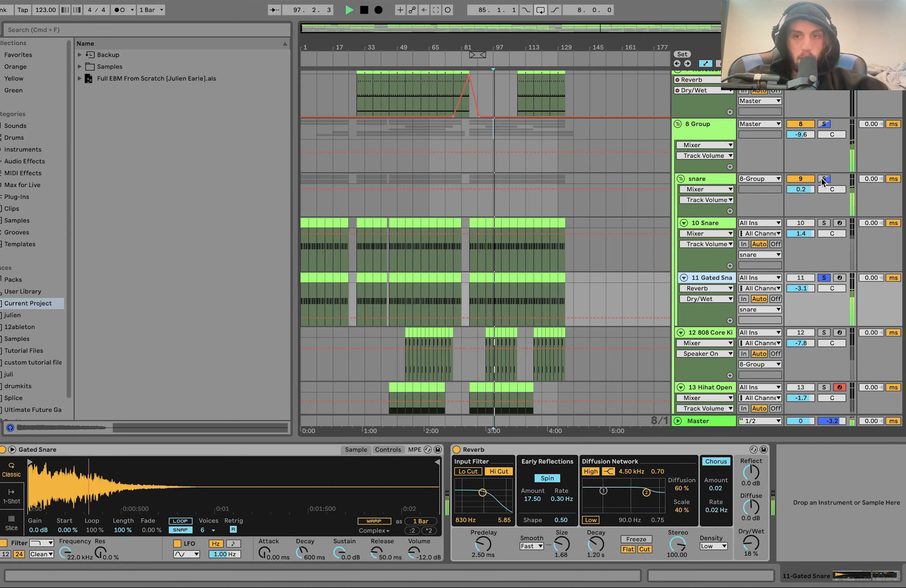
left_click(824, 179)
key("space")
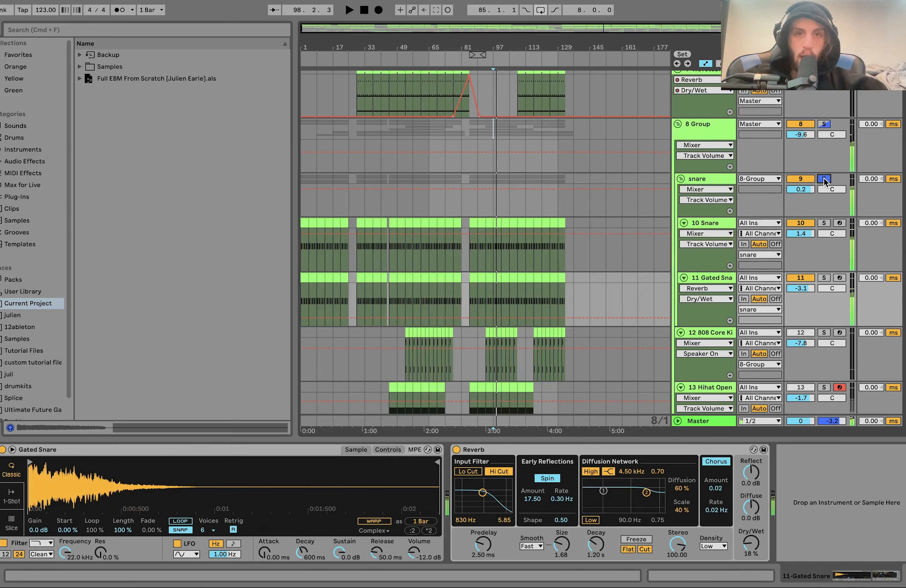
Step: Add the 3 modern linn and 4 minimal kick tracks to the soloed snares and play them together from bar 97
scroll(824, 178, "up", 8)
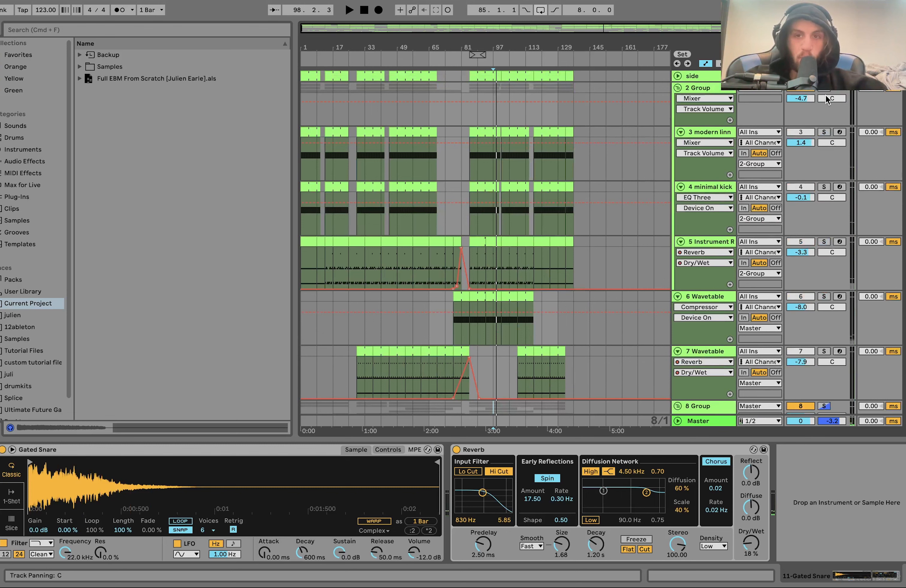
left_click(824, 132)
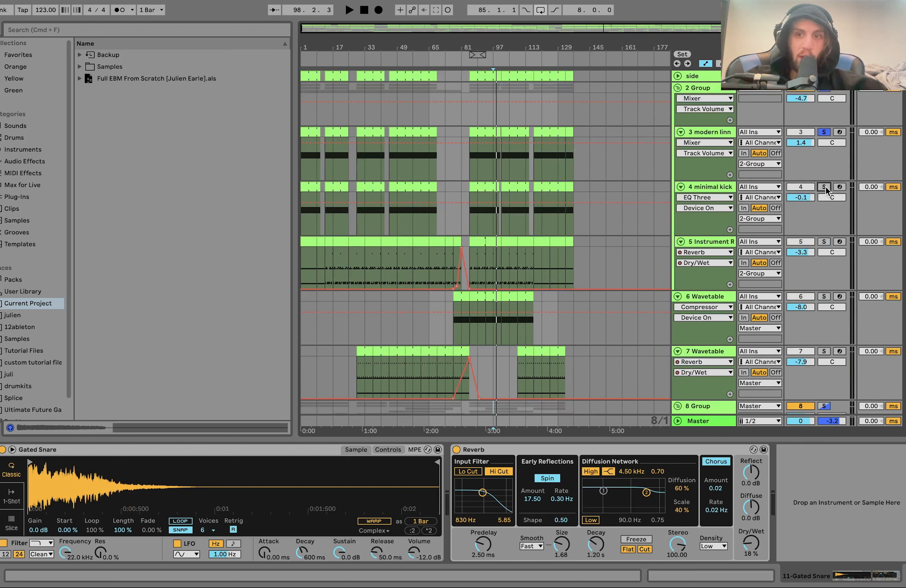
left_click(824, 187)
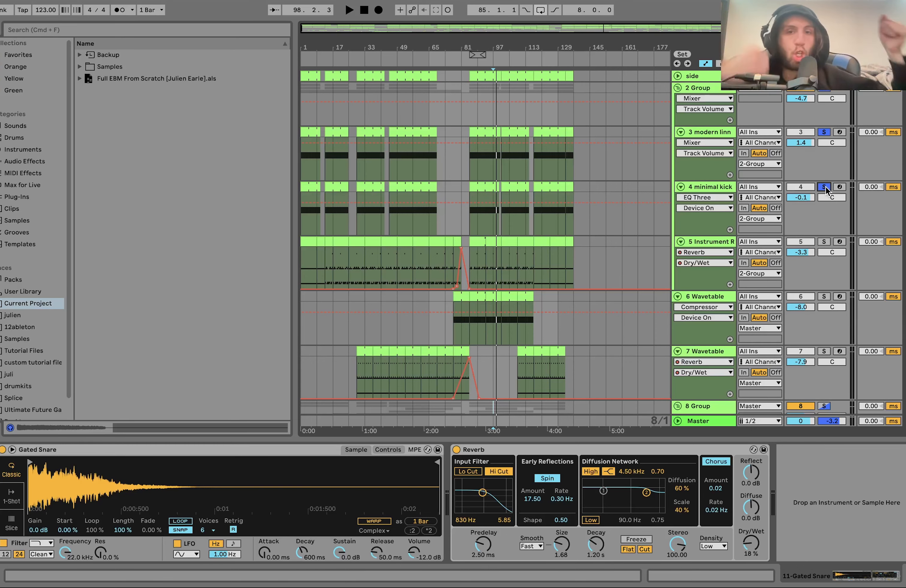
key("space")
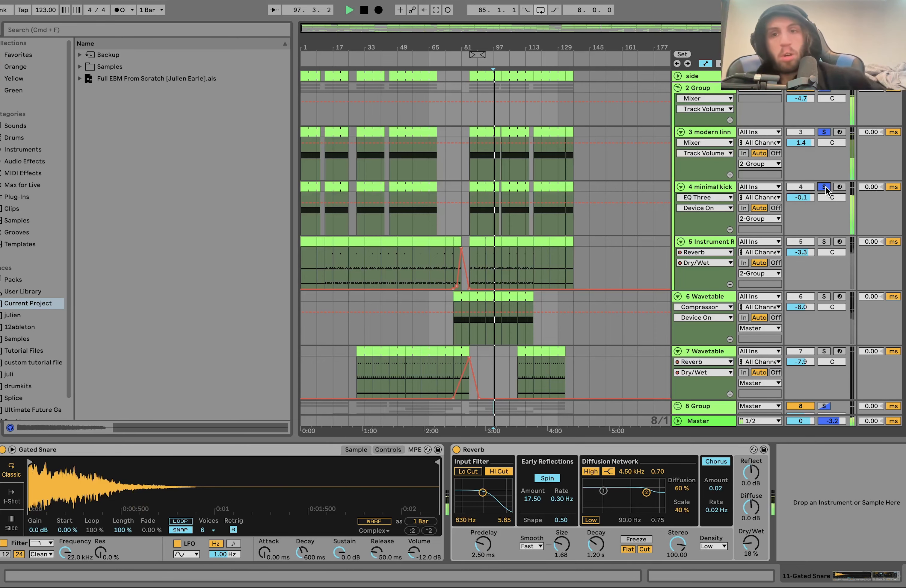
key("space")
Step: Show the snare subgroup's EQ Eight settings
scroll(825, 186, "down", 5)
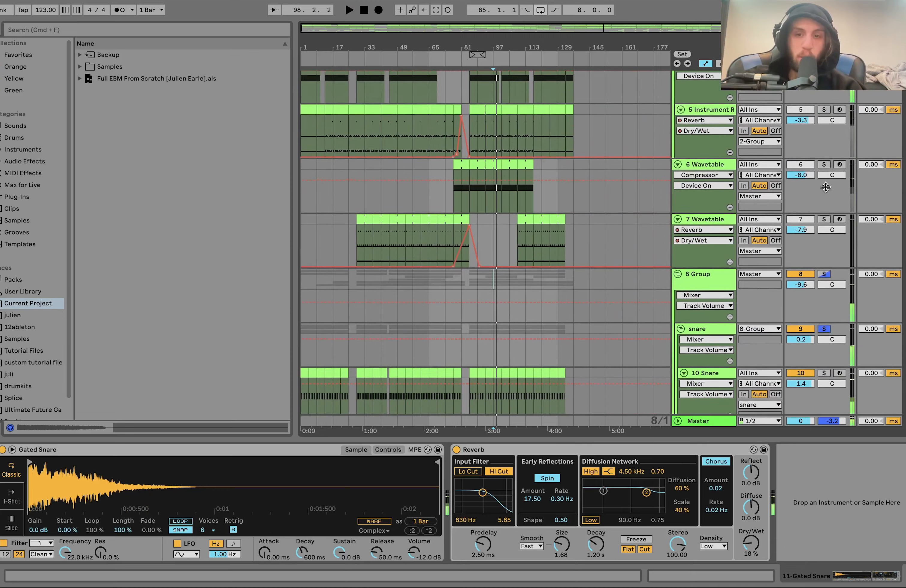
scroll(825, 186, "down", 5)
left_click(703, 177)
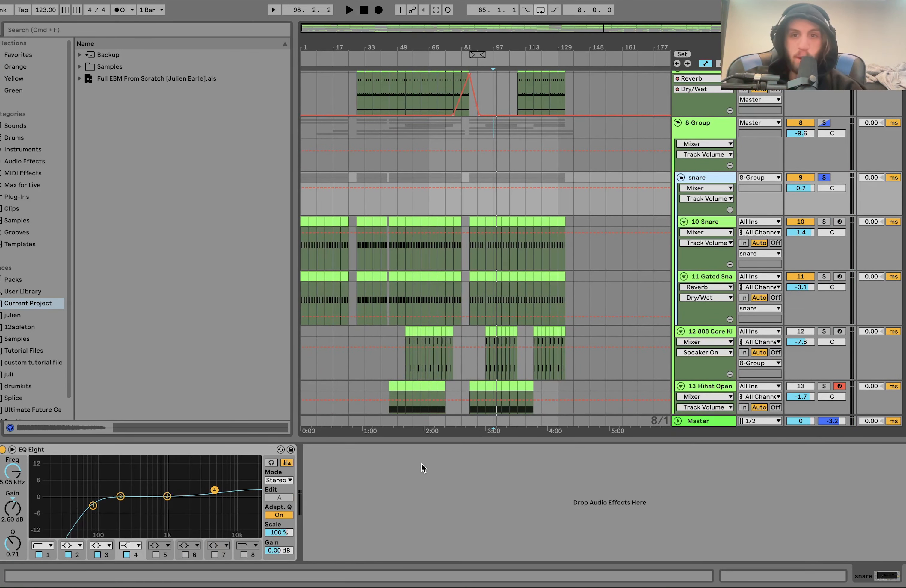
Step: Solo the 15 707 Core Kit track, show its drum rack and audition its pattern from bar 97
scroll(728, 247, "down", 2)
scroll(828, 307, "down", 2)
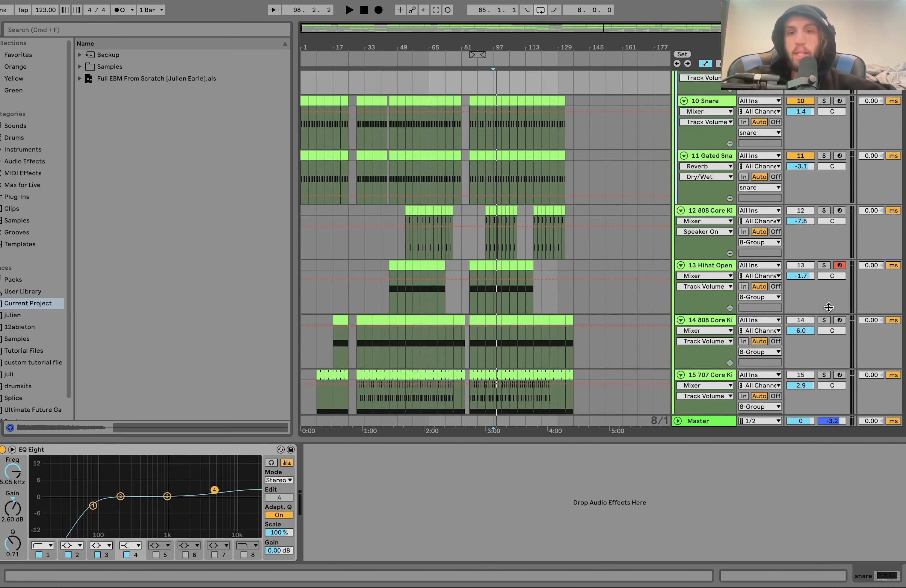
scroll(831, 284, "down", 2)
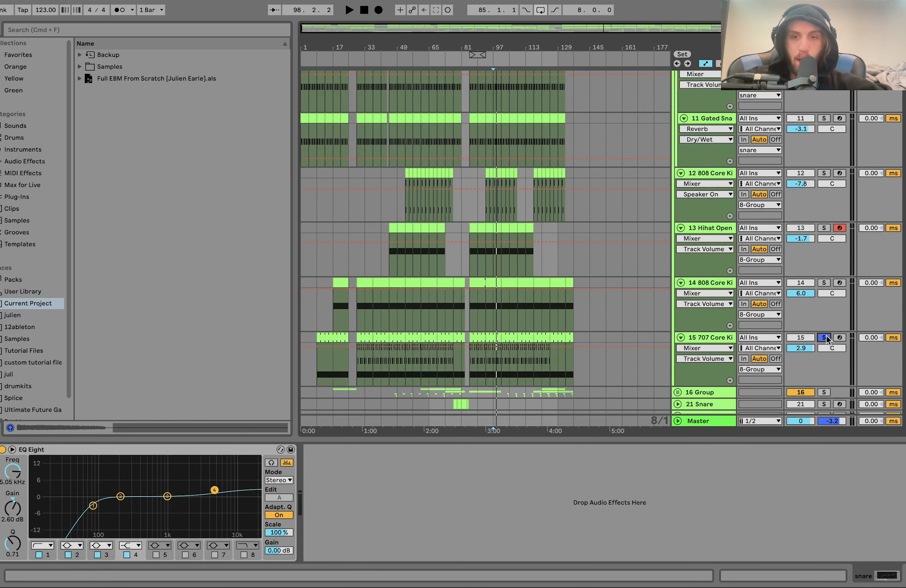
key("space")
left_click(824, 228)
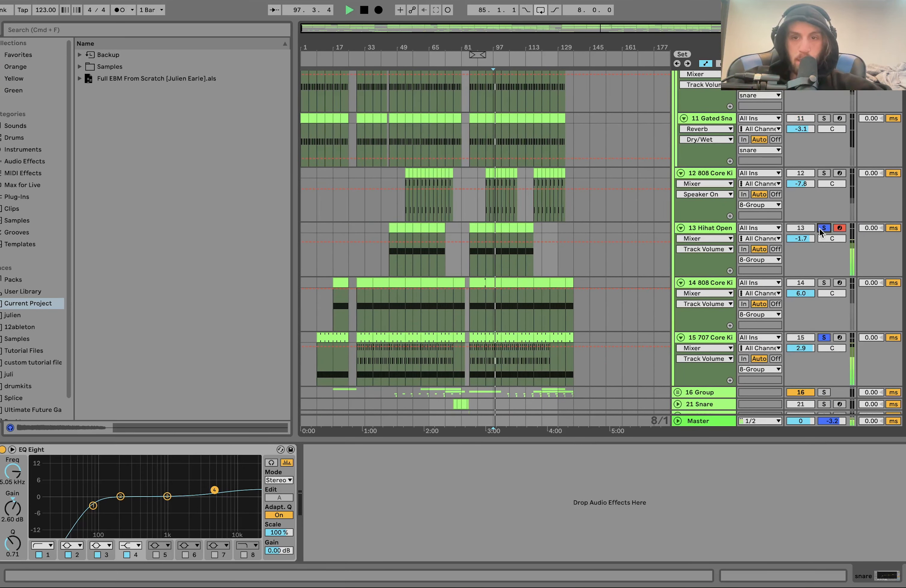
left_click(824, 228)
left_click(698, 336)
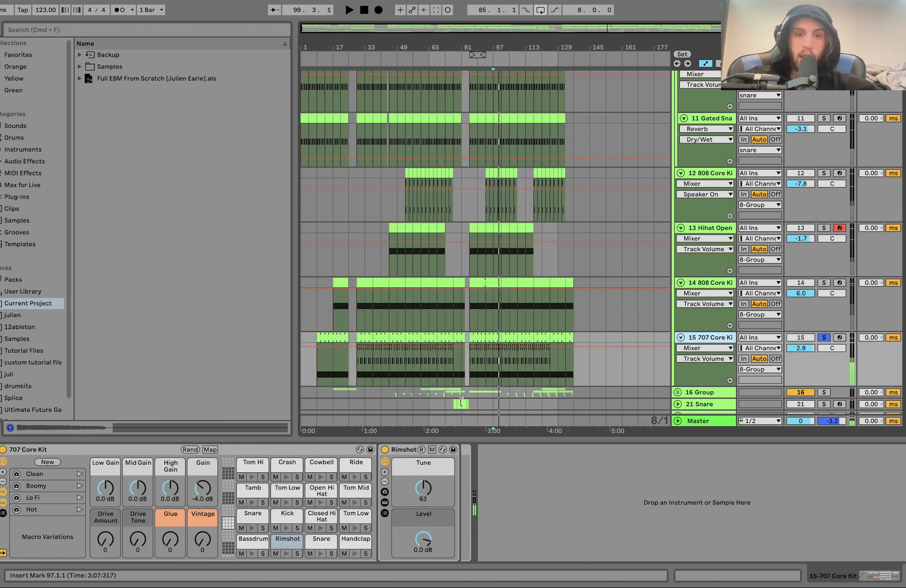
key("space")
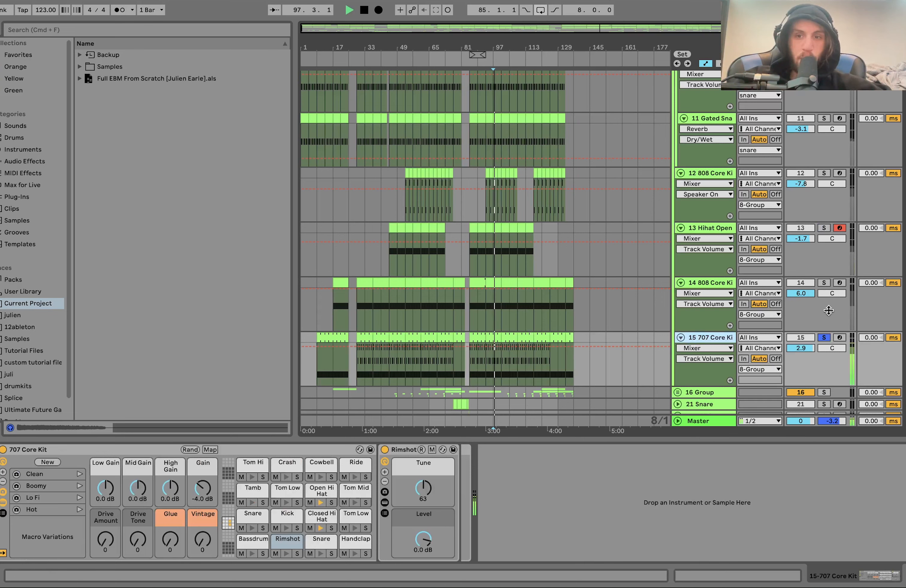
Step: Solo the 13 Hihat Open track, show its sample and play it from bar 97, toggling the 15 707 Core Kit solo alongside
left_click(823, 228)
left_click(706, 228)
key("space")
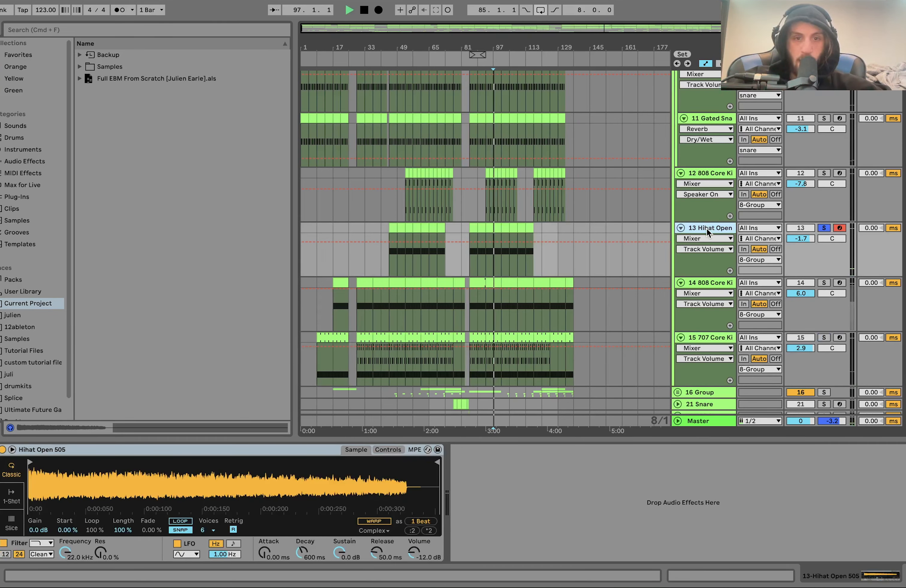
left_click(824, 338, "super")
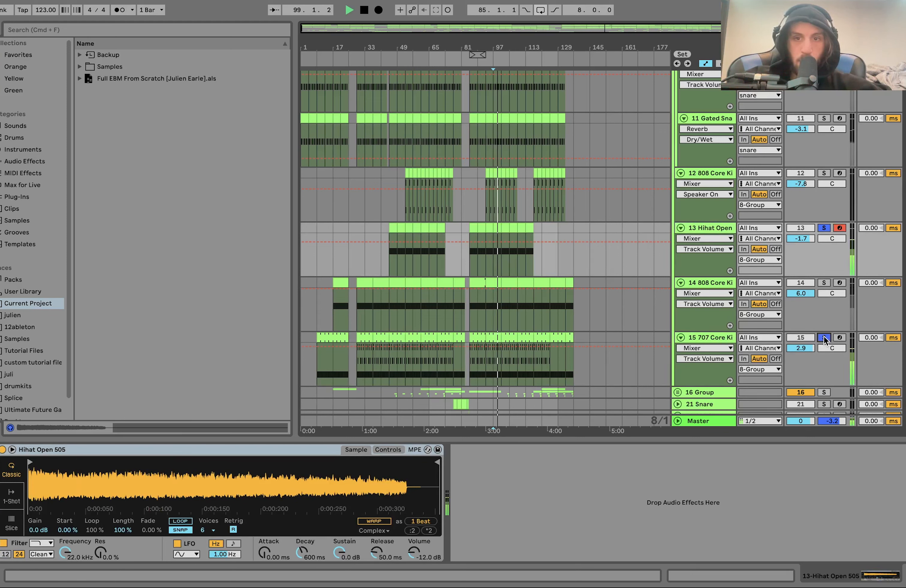
left_click(824, 338)
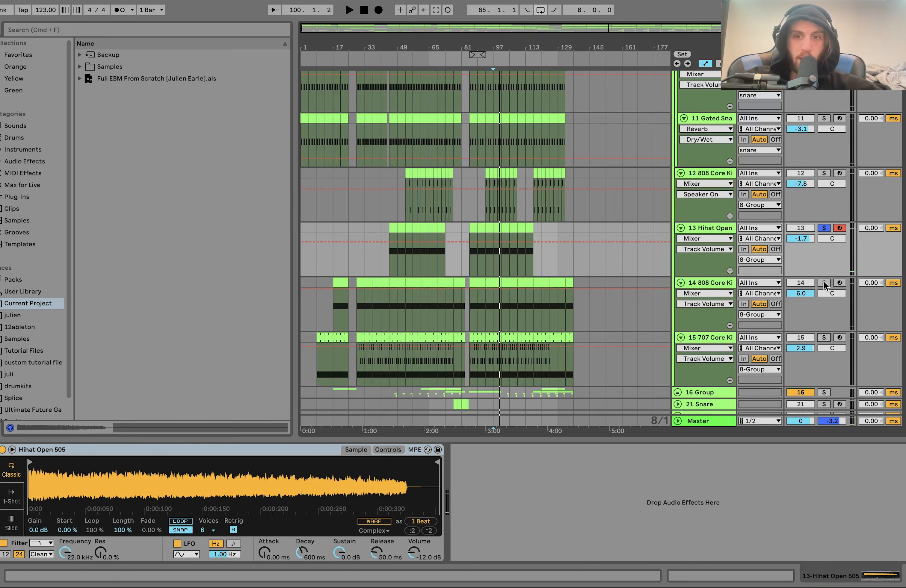
Step: Solo the 14 808 Core Kit track, show its drum rack and play it layered with tracks 13 and 15
left_click(696, 284)
key("space")
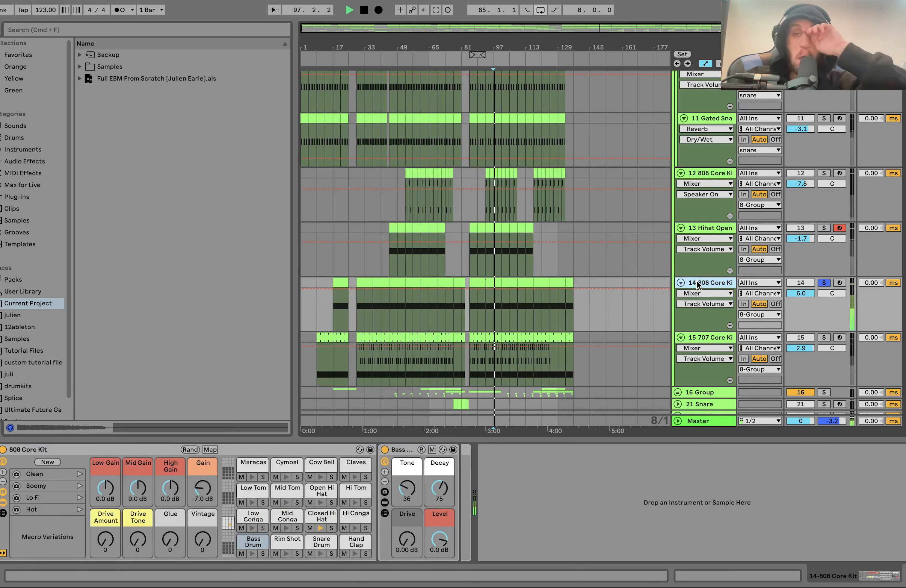
left_click(824, 228)
left_click(824, 338)
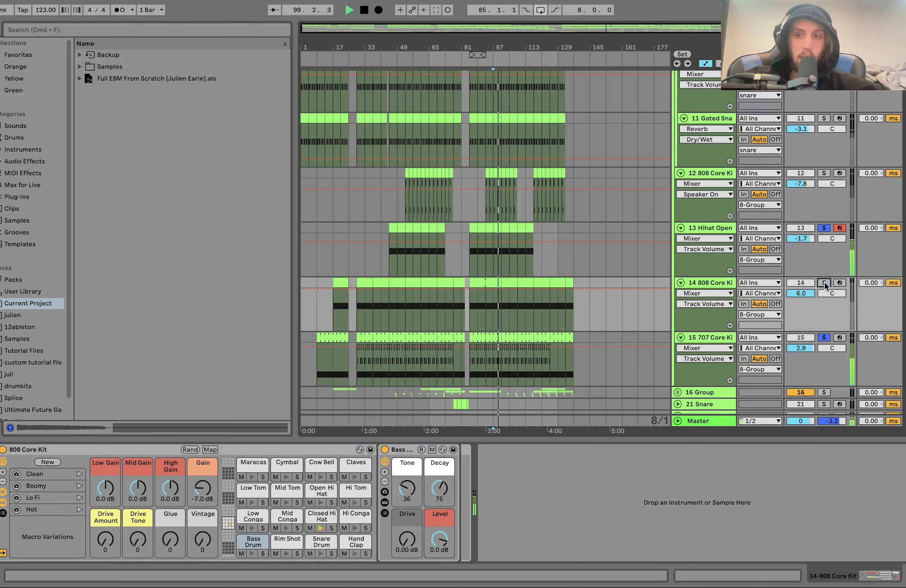
key("space")
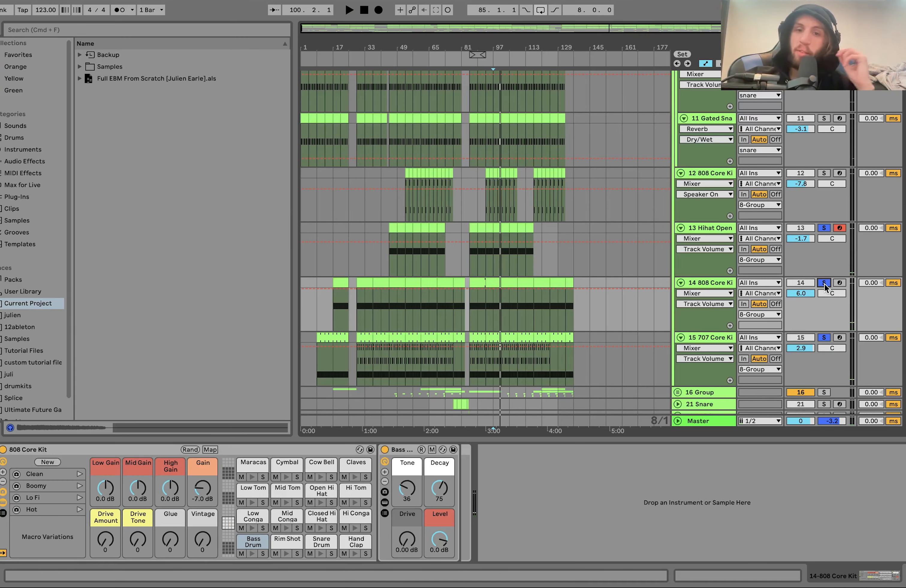
Step: Replay the three soloed hi-hat tracks from bar 97, solo the 12 808 Core Kit track and select it
scroll(824, 284, "down", 2)
scroll(824, 284, "up", 3)
key("space")
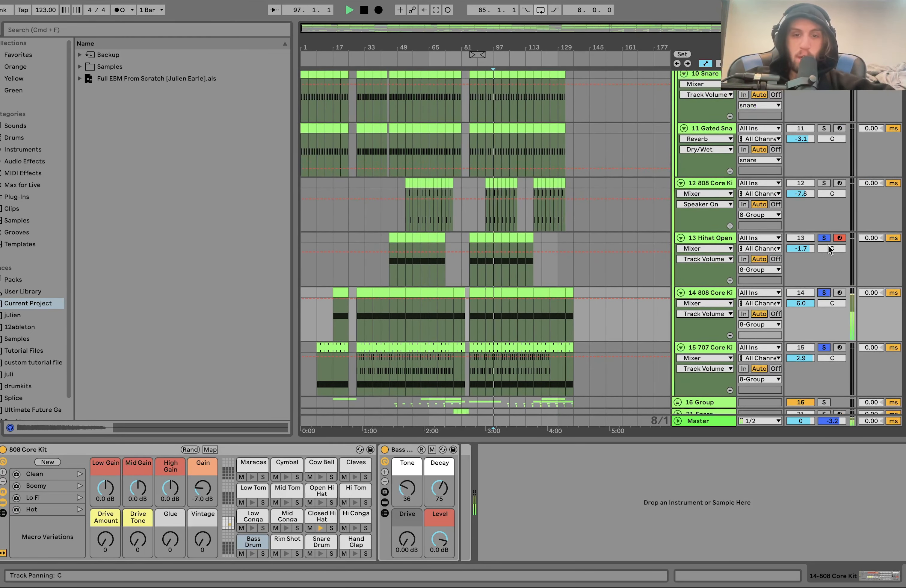
left_click(823, 184)
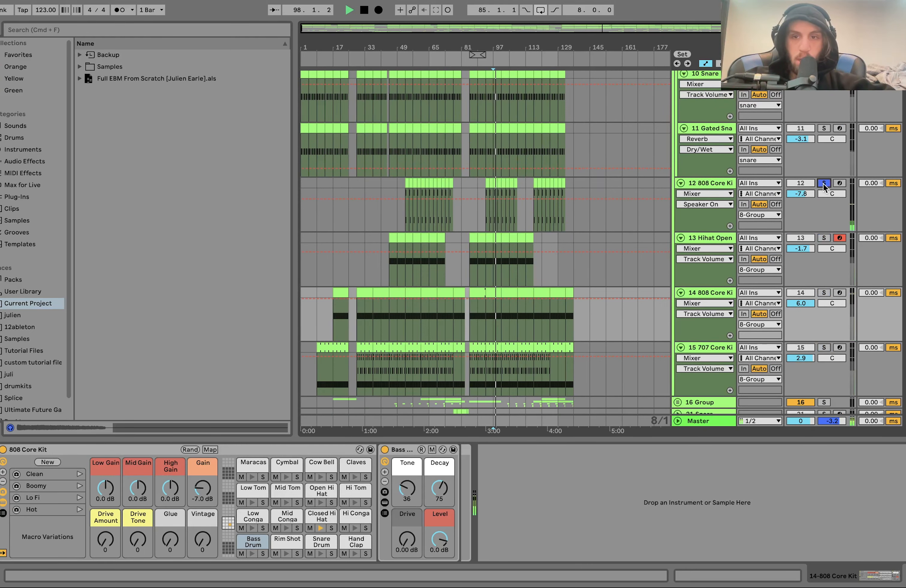
left_click(734, 181)
scroll(733, 186, "up", 2)
scroll(734, 186, "up", 1)
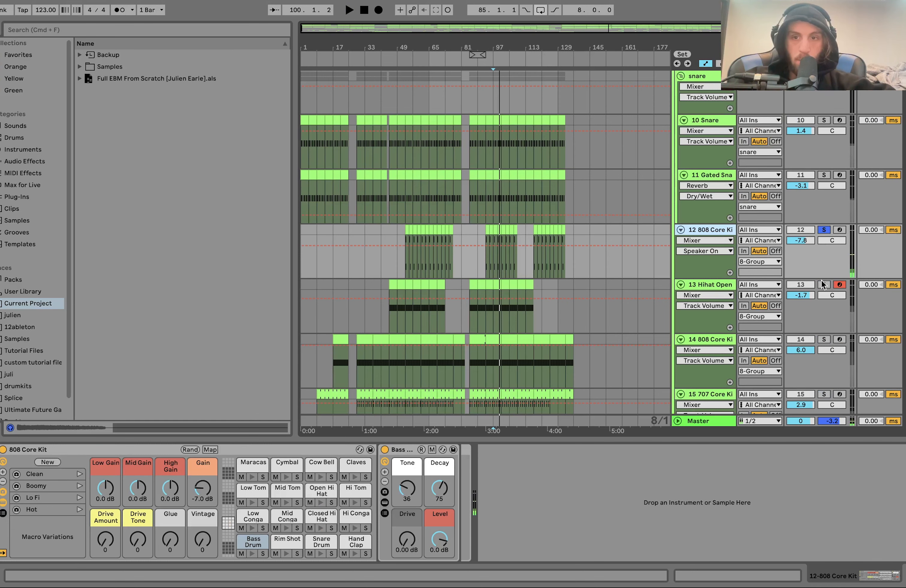
Step: Add tracks 14, 13 and 15 to the soloed 12 808 Core Kit while playing the layered percussion from bar 97
scroll(822, 287, "down", 3)
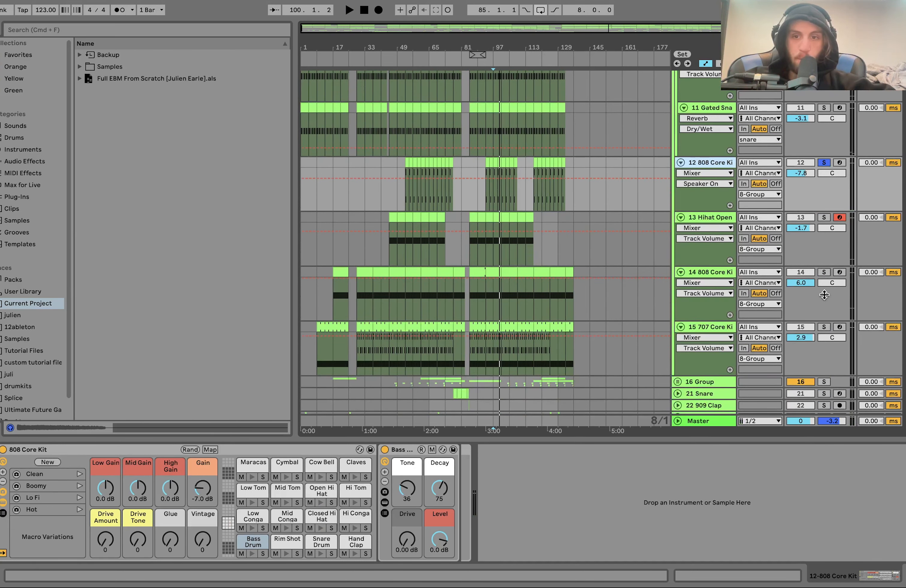
left_click(823, 272, "super")
key("space")
left_click(823, 218, "super")
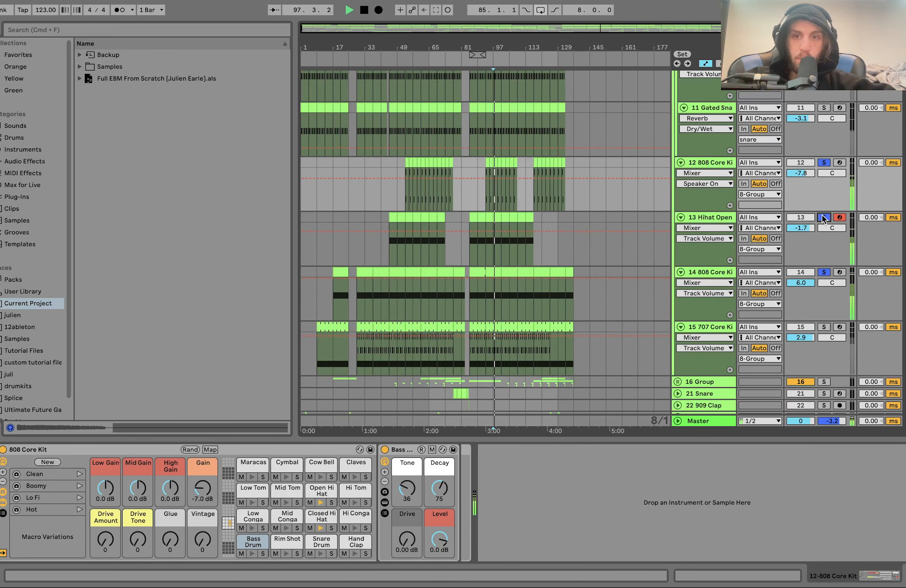
left_click(825, 327, "super")
scroll(825, 327, "up", 3)
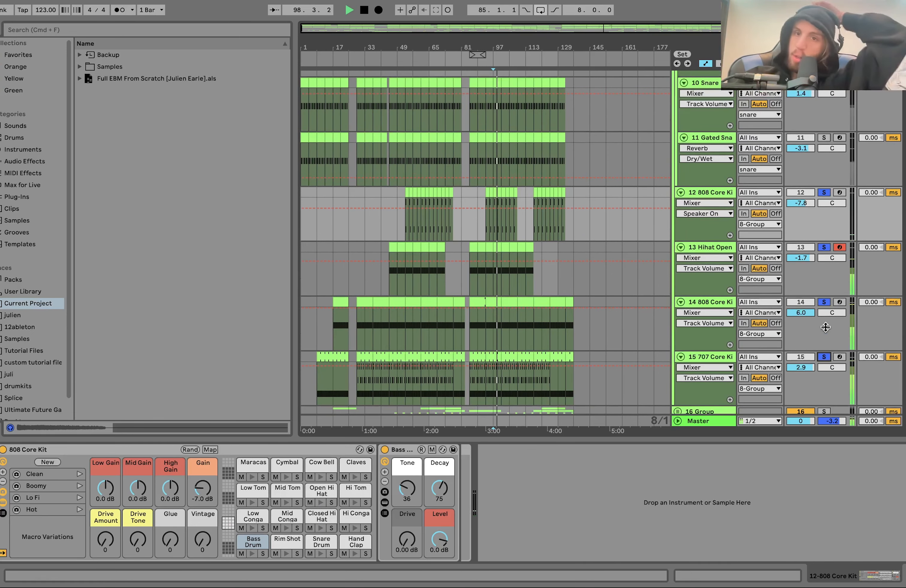
Step: Collapse the snare subgroup, solo all of 8 Group while it plays, and fold it to show its Drum Buss and EQ Eight
scroll(825, 328, "up", 4)
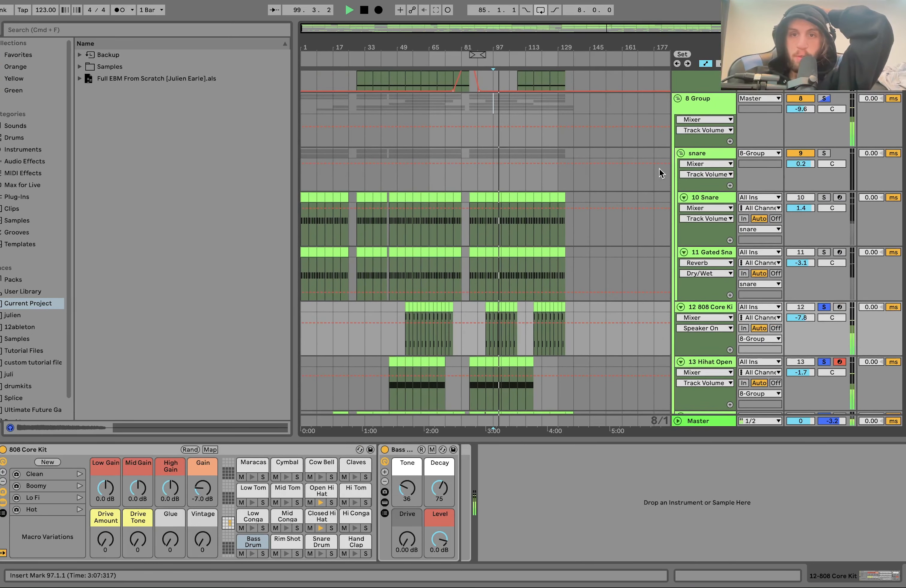
left_click(681, 153)
scroll(692, 194, "up", 3)
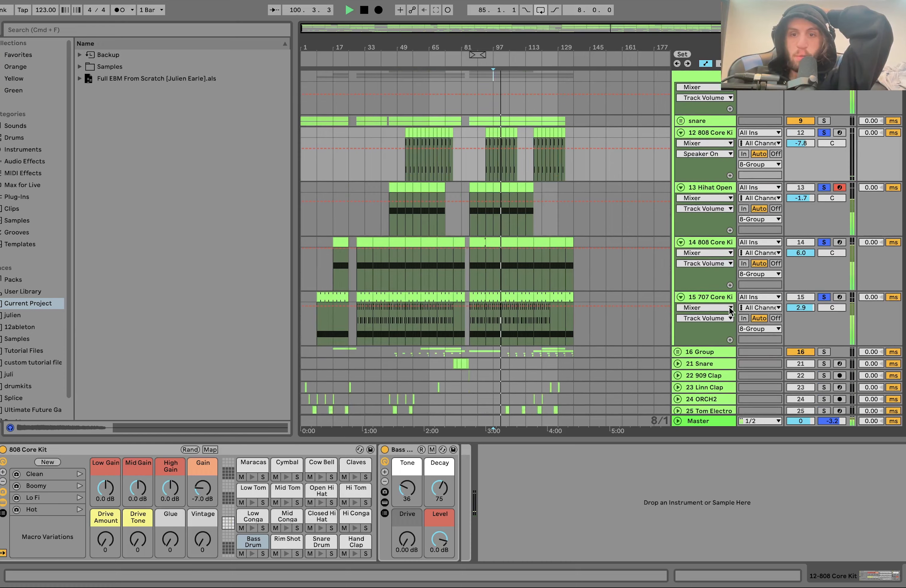
left_click(824, 153)
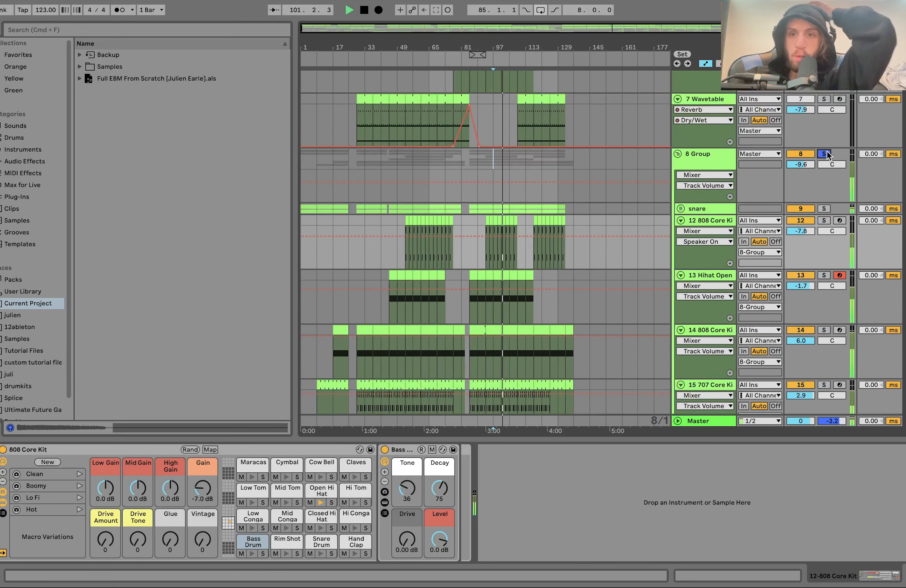
left_click(677, 153)
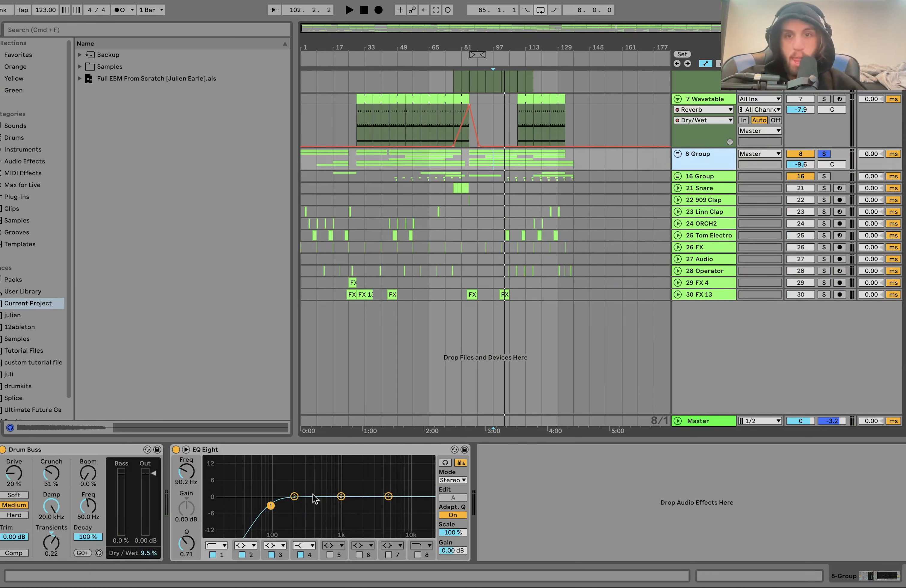
Step: Solo 16 Group, unfold its tracks and play them from bar 121, where the last 17 Drum Rack section starts
left_click(824, 176)
key("space")
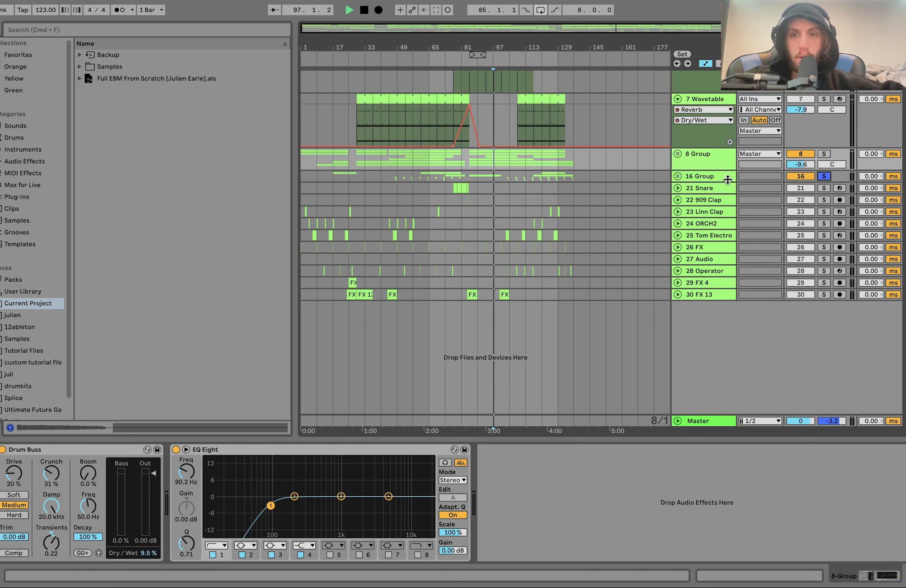
left_click(677, 176)
scroll(554, 259, "down", 2)
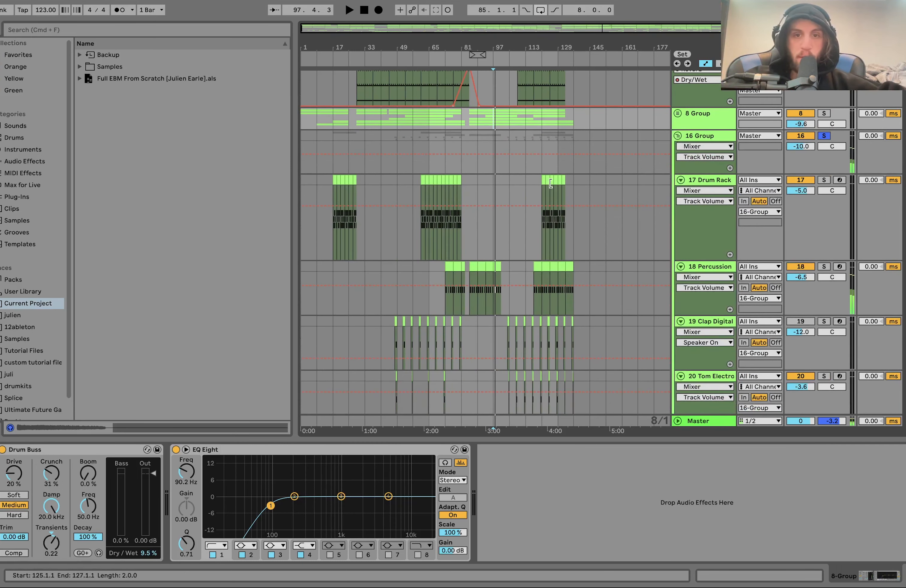
key("space")
left_click(541, 179)
key("space")
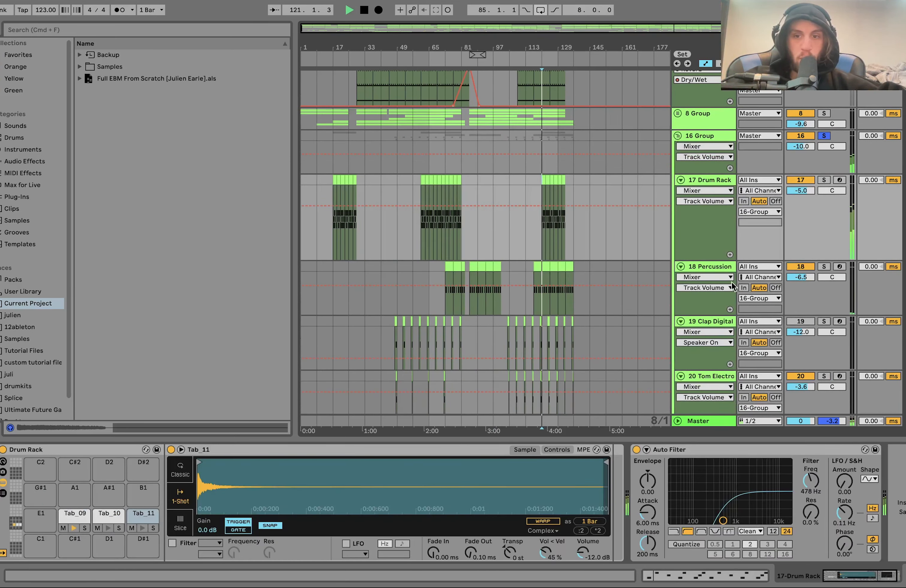
Step: Delete the 19 Clap Digital track from 16 Group
left_click(711, 323)
key("Delete")
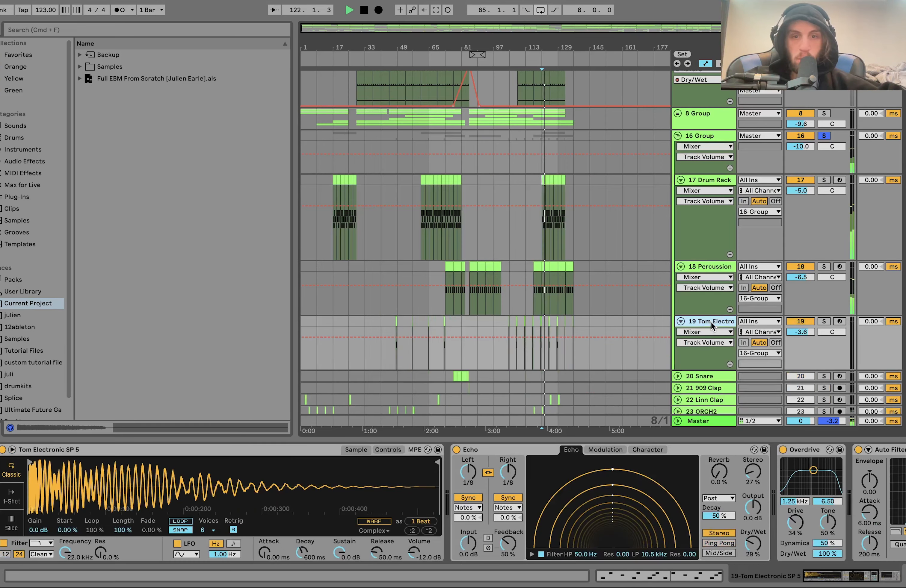
scroll(711, 324, "down", 5)
scroll(712, 324, "up", 3)
scroll(711, 323, "up", 1)
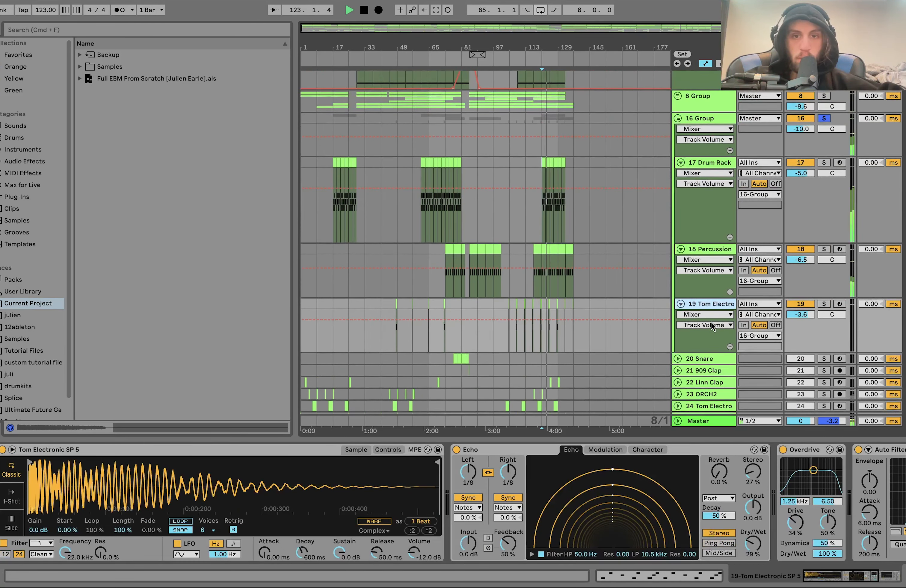
Step: Turn off the solo on 16 Group, play the full mix from bar 121 and show the 17 Drum Rack devices
scroll(622, 256, "up", 5)
scroll(491, 262, "left", 5)
scroll(490, 263, "down", 1)
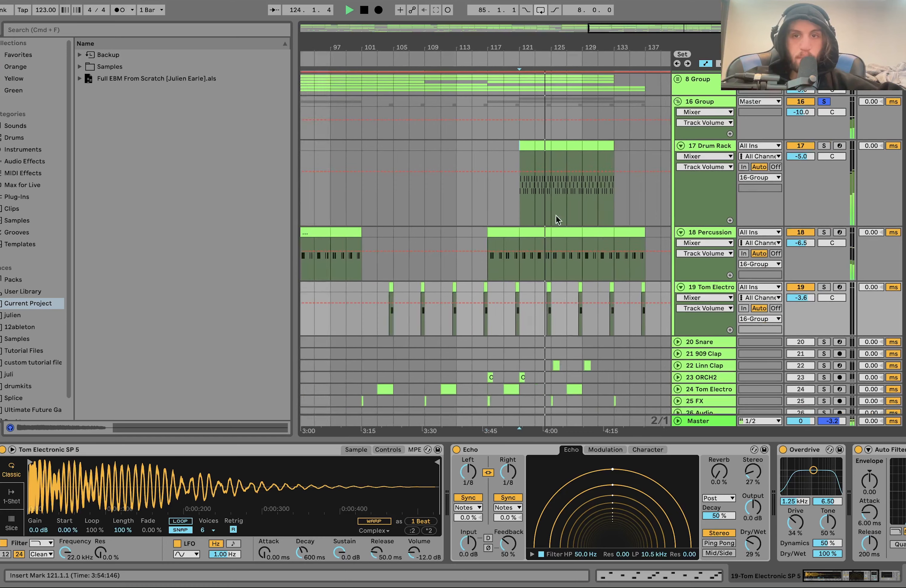
key("space")
left_click(827, 100)
key("space")
left_click(705, 145)
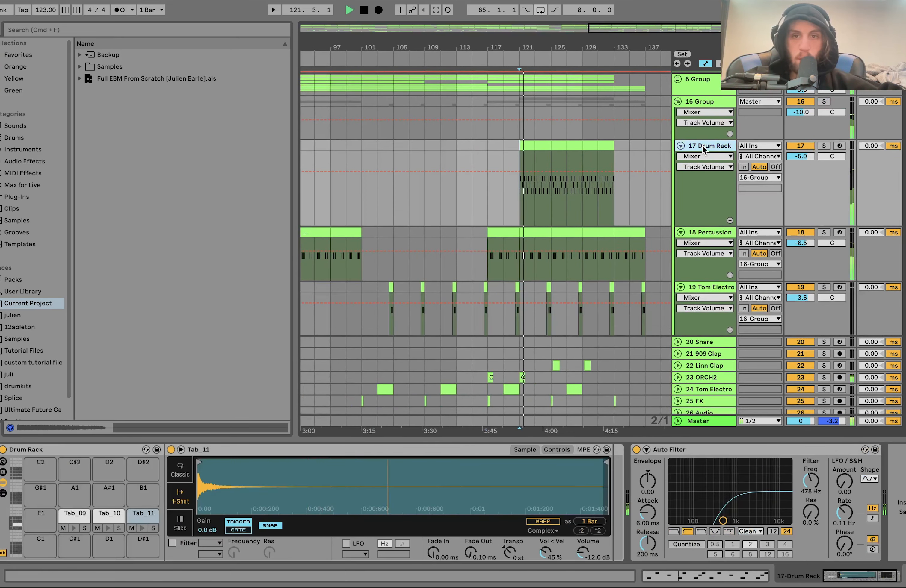
Step: Solo the 17 Drum Rack track and play it from bar 125
key("space")
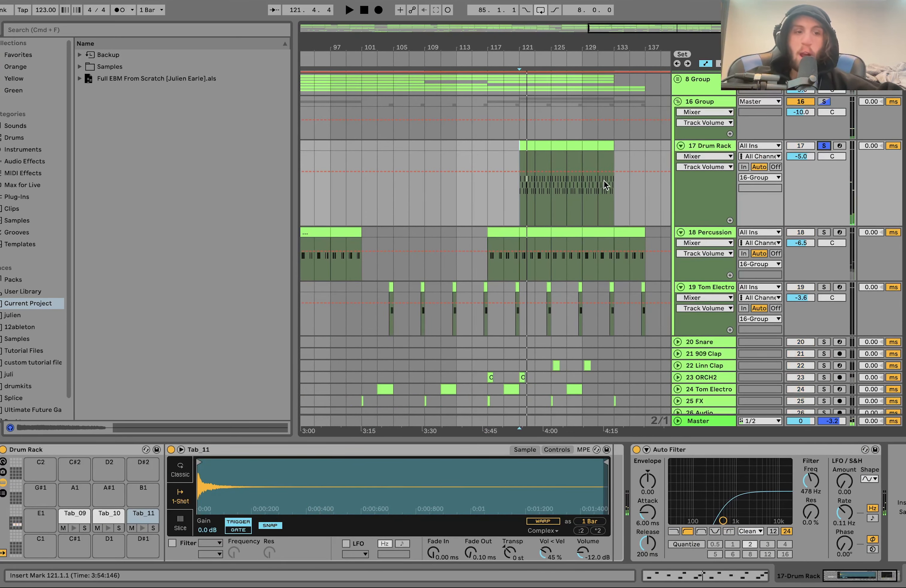
key("space")
left_click(561, 145)
key("space")
key("space")
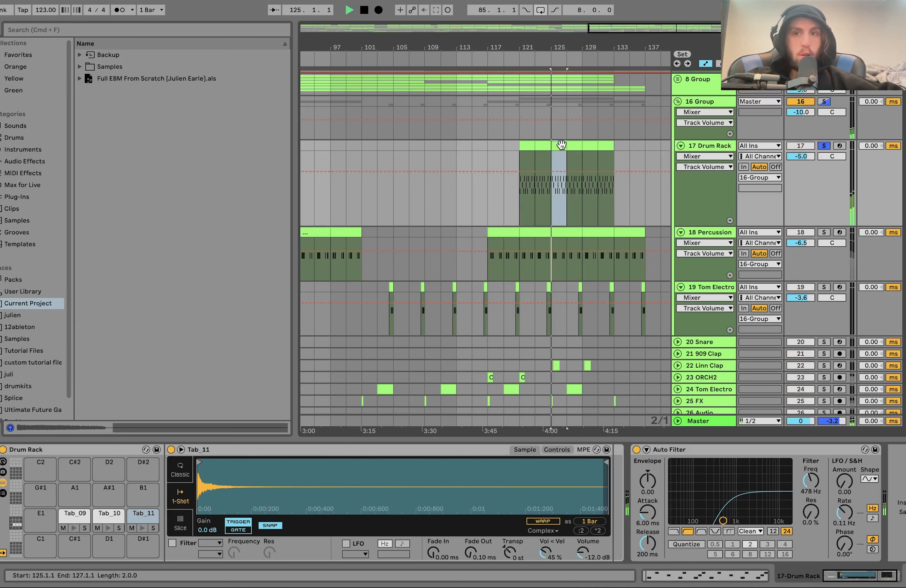
Step: Solo 8 Group and 2-Group alongside 17 Drum Rack, play them together from bar 125, and check the rack's Auto Filter
scroll(561, 145, "up", 4)
key("space")
left_click(823, 140)
scroll(823, 143, "up", 8)
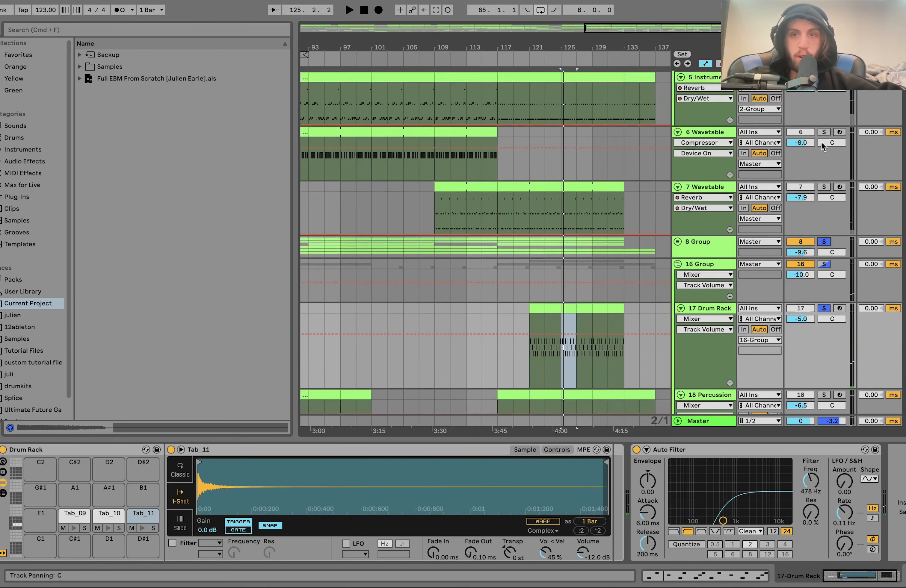
key("space")
scroll(827, 97, "down", 9)
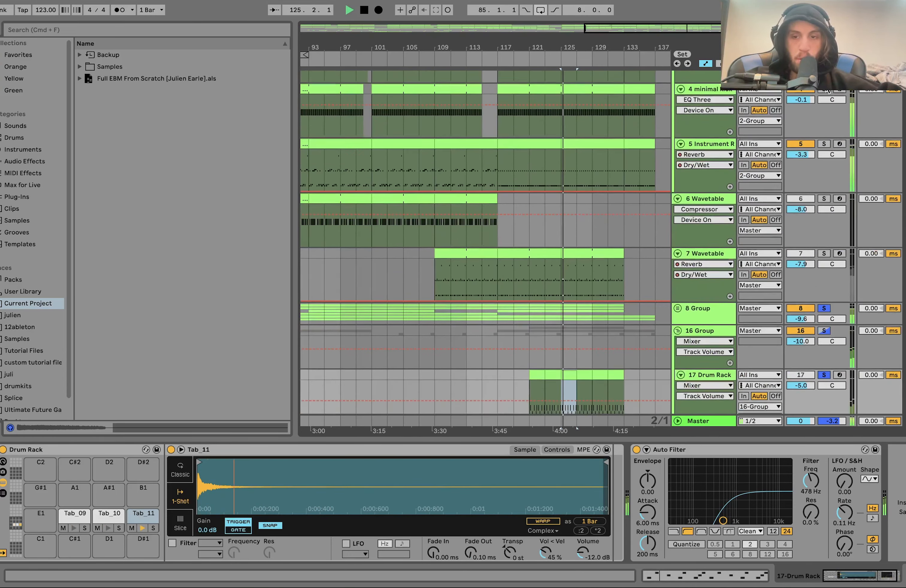
scroll(826, 93, "down", 2)
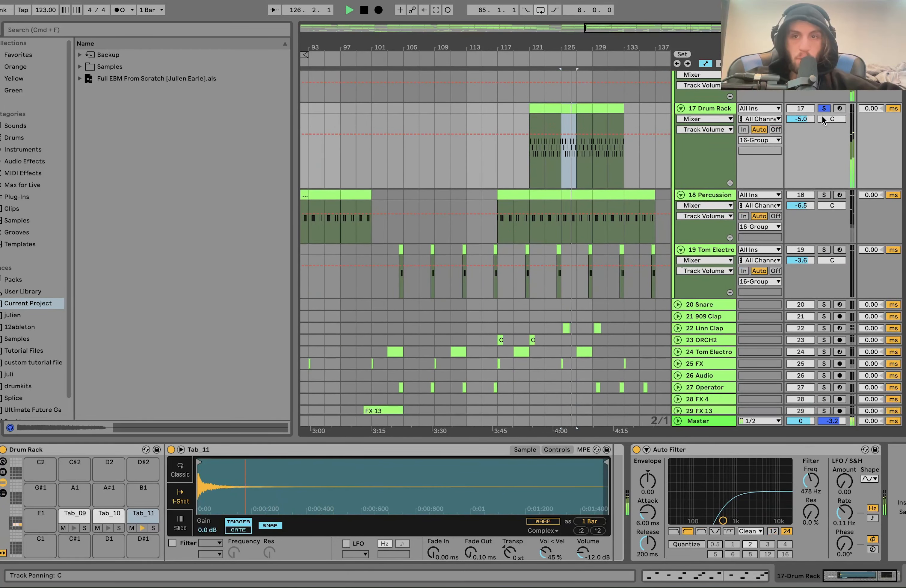
key("space")
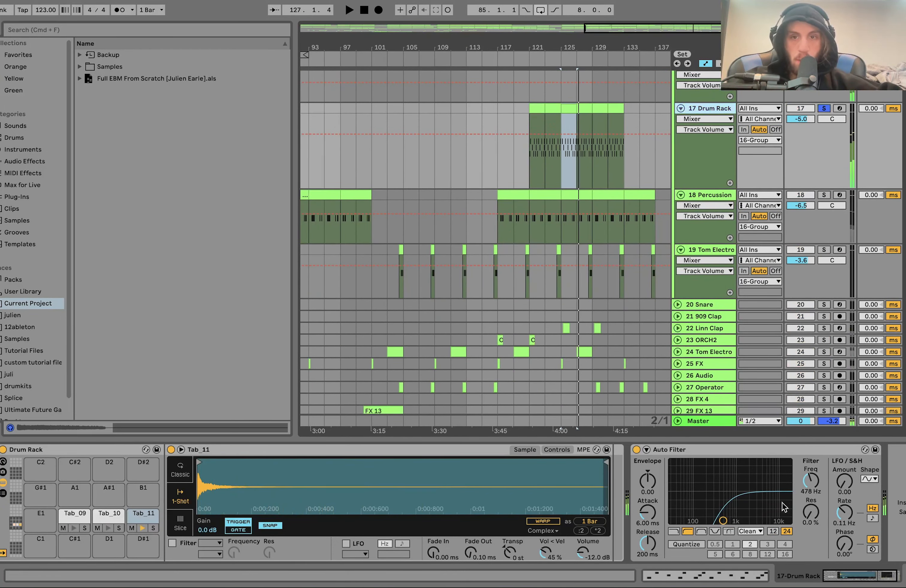
Step: Solo the 18 Percussion track, play it from bar 125 and show its sample and Delay settings
left_click(824, 195)
key("space")
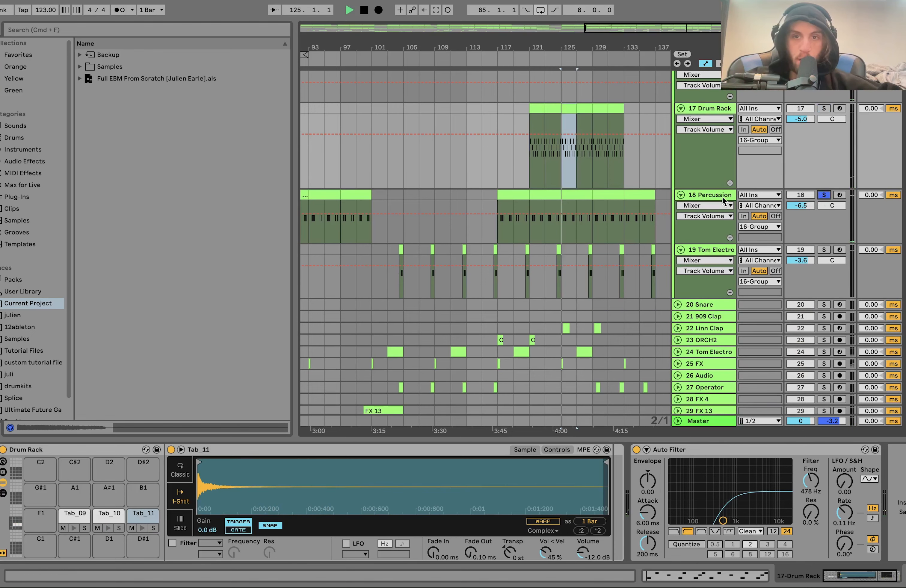
left_click(717, 196)
key("space")
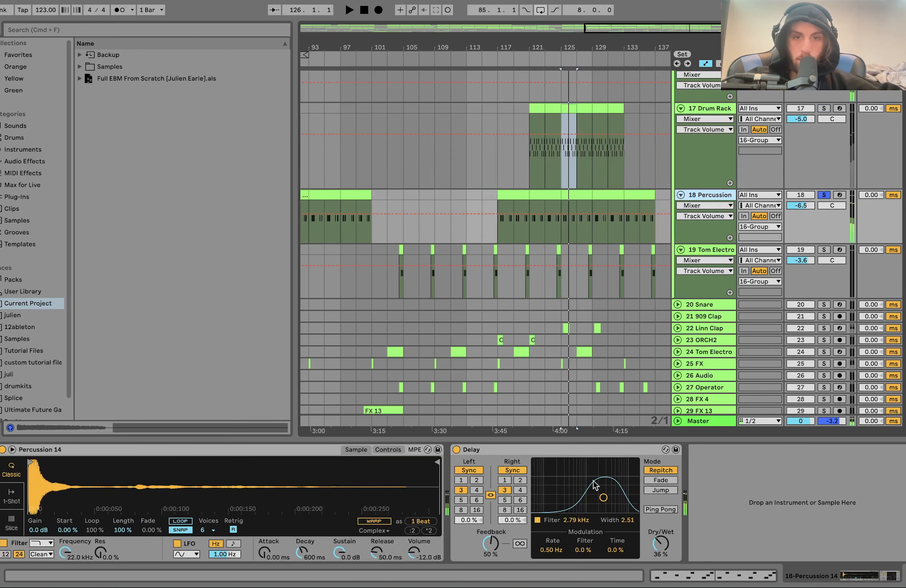
scroll(674, 301, "up", 1)
scroll(674, 301, "down", 2)
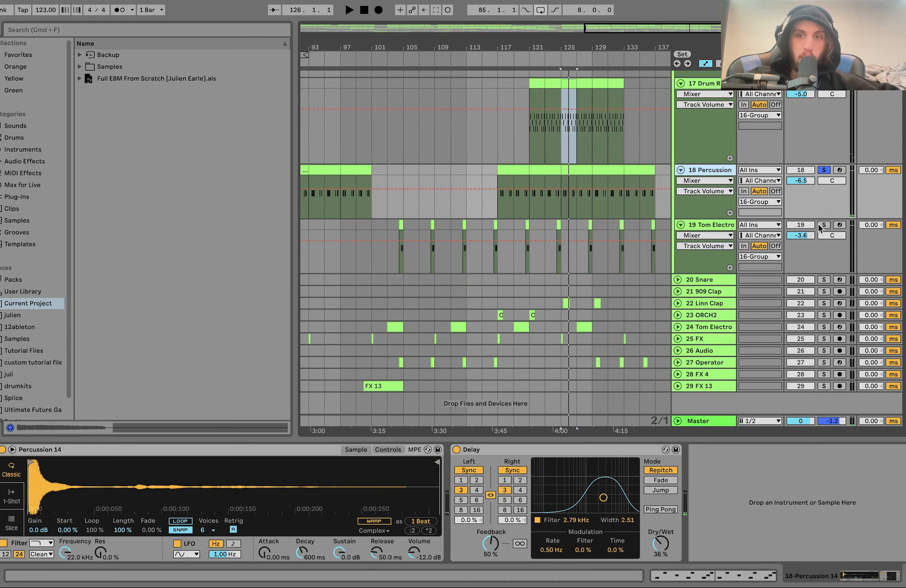
Step: Play the 19 Tom Electronic track soloed from bar 124.3, examine its Echo, Overdrive and Auto Filter, and release the solo
left_click(558, 224)
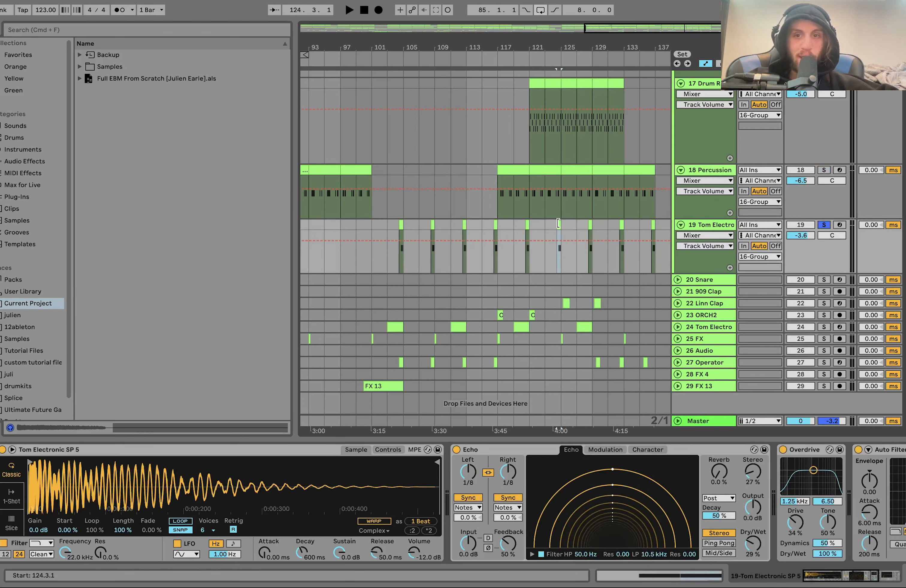
key("space")
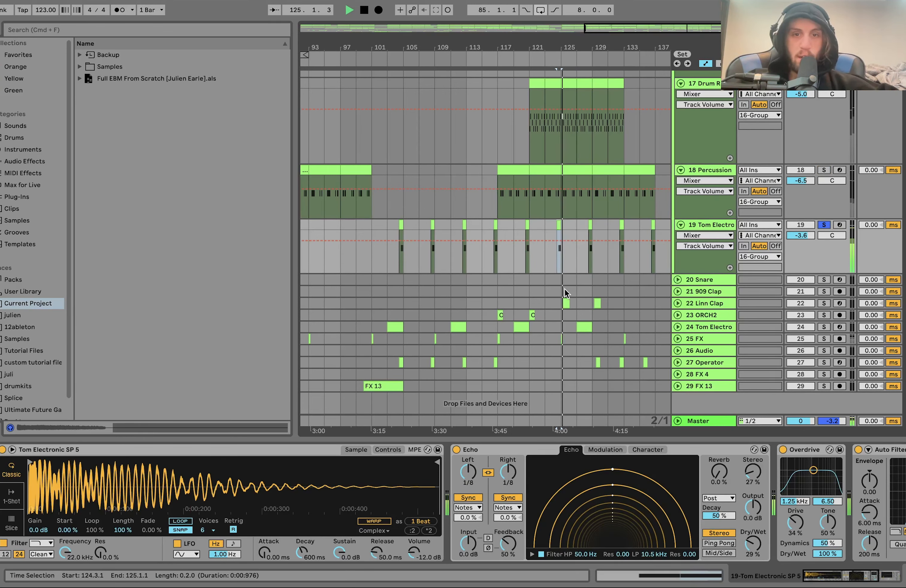
scroll(602, 488, "right", 10)
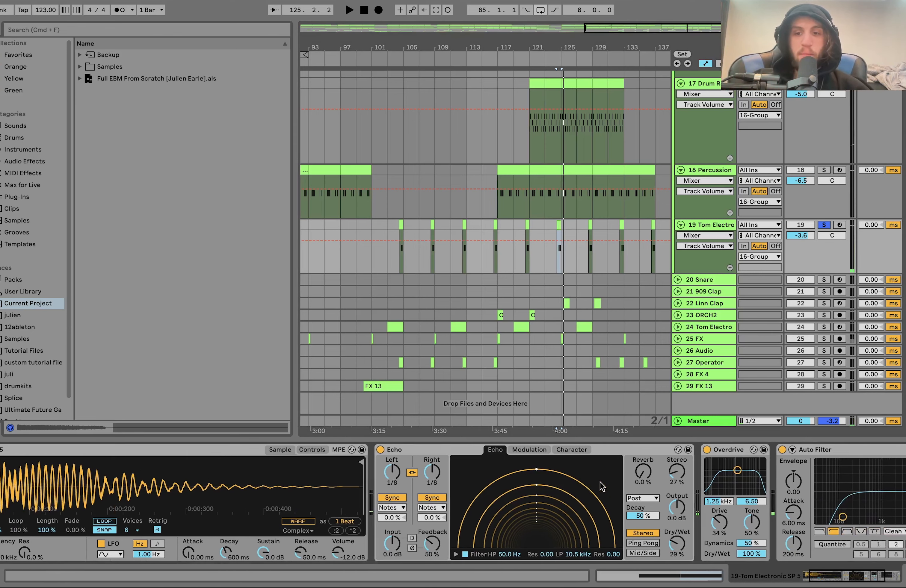
left_click(822, 228)
key("space")
scroll(821, 228, "up", 3)
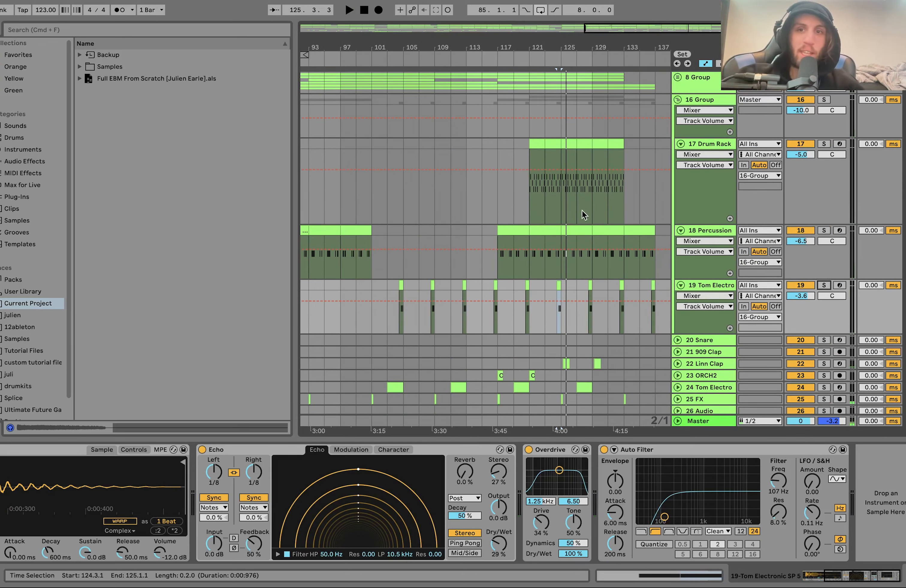
Step: Select bars 121 to 125 of the 18 Percussion track, and fold 16 Group to show its EQ Eight and sidechain Compressor
scroll(563, 213, "left", 15)
scroll(564, 212, "down", 5)
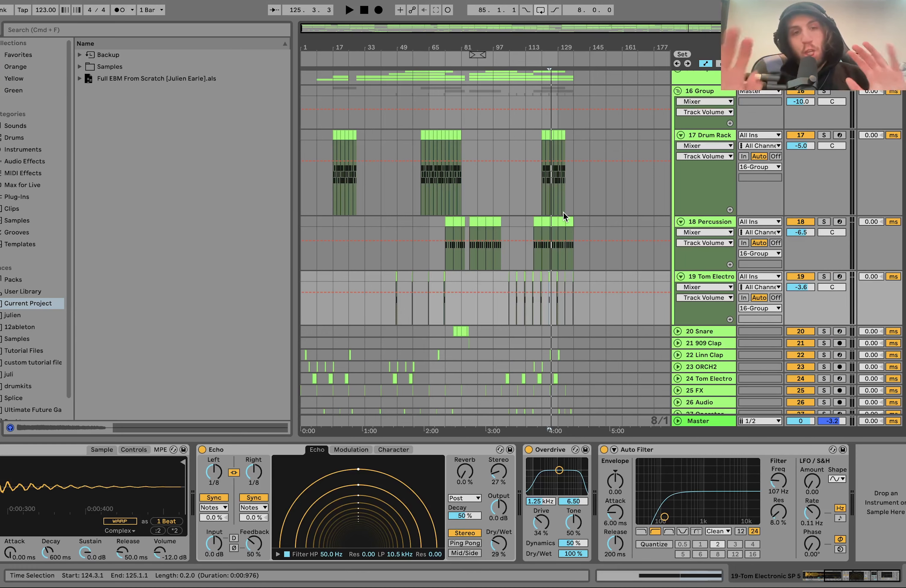
left_click(545, 224)
left_click(545, 224)
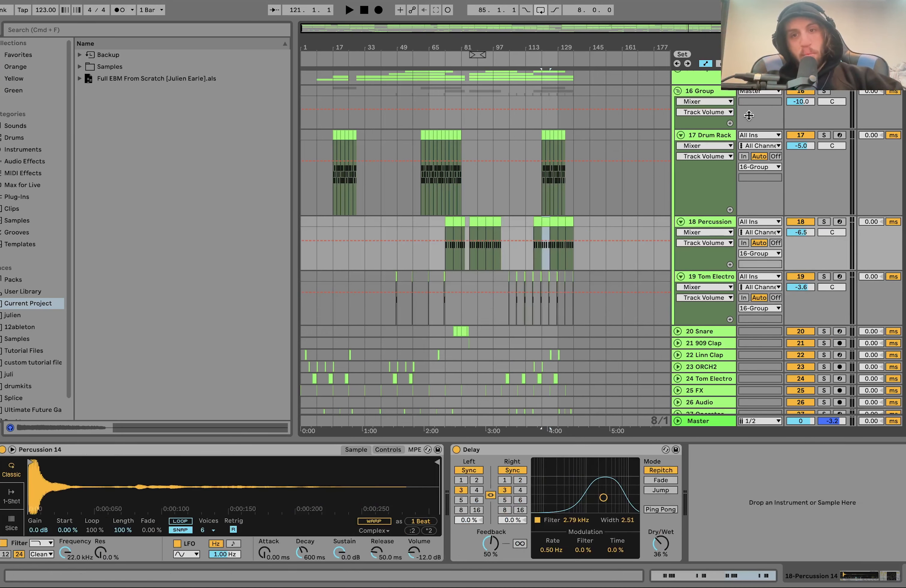
left_click(677, 91)
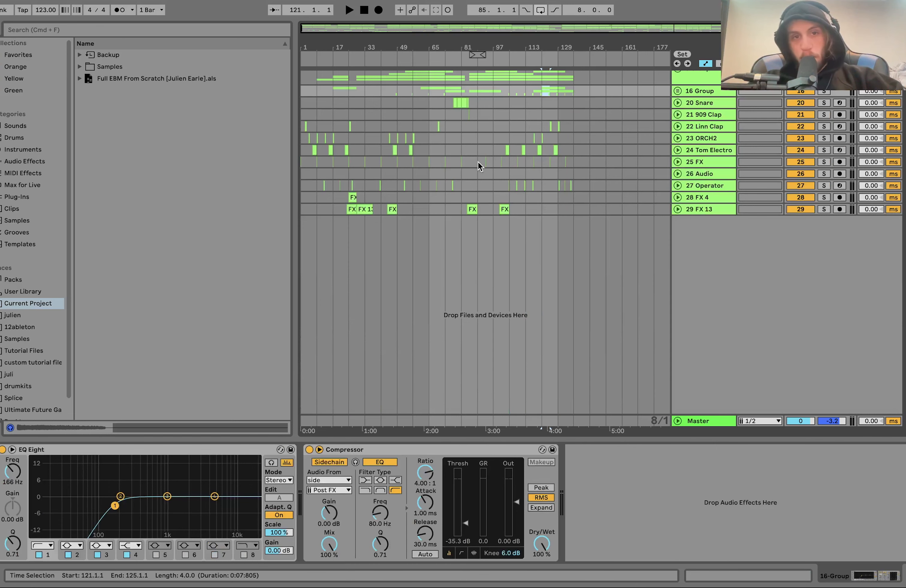
Step: Unfold the 20 Snare track to show its sample and play the snare roll and fill from bar 83
scroll(462, 108, "up", 8)
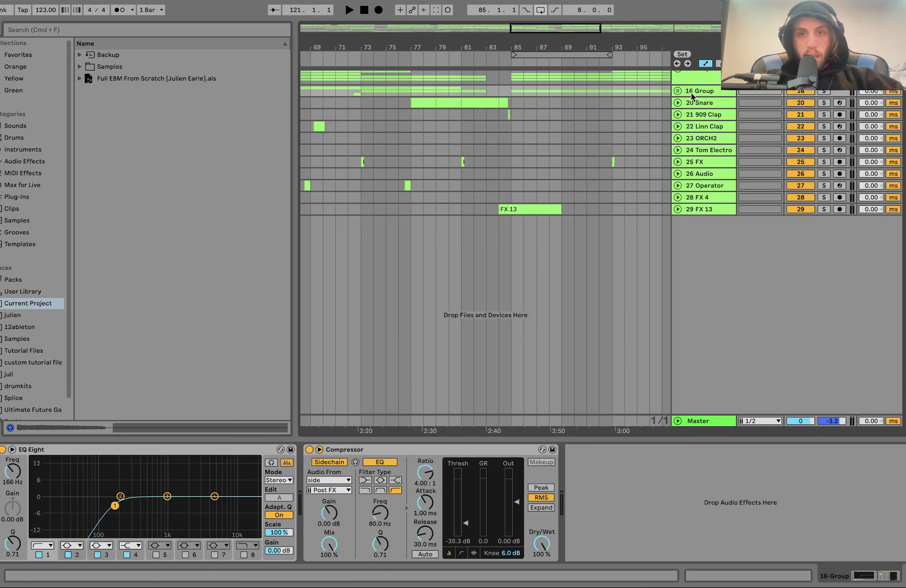
left_click(677, 101)
left_click(486, 148)
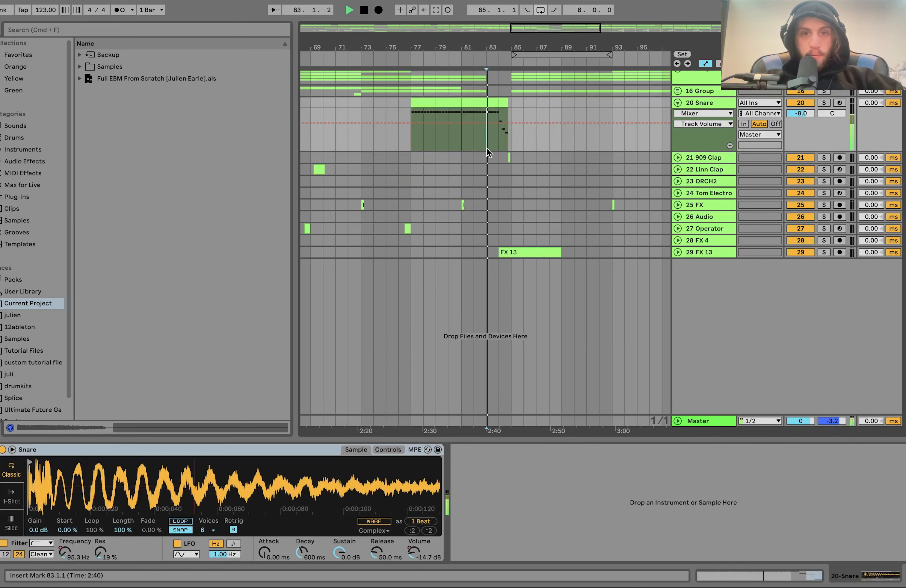
key("space")
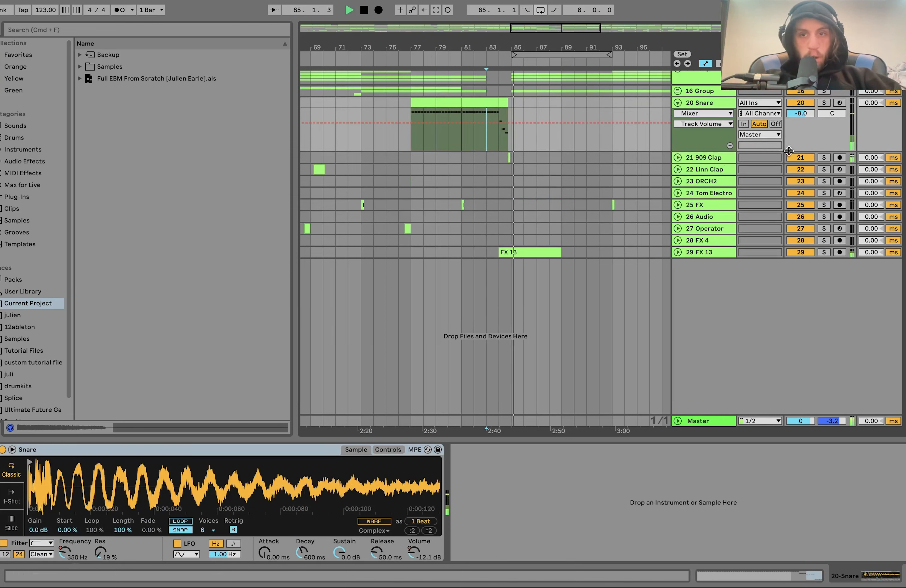
Step: Solo the 21 909 Clap and 20 Snare tracks together and play the fill from bar 84
left_click(824, 157)
left_click(498, 143)
key("space")
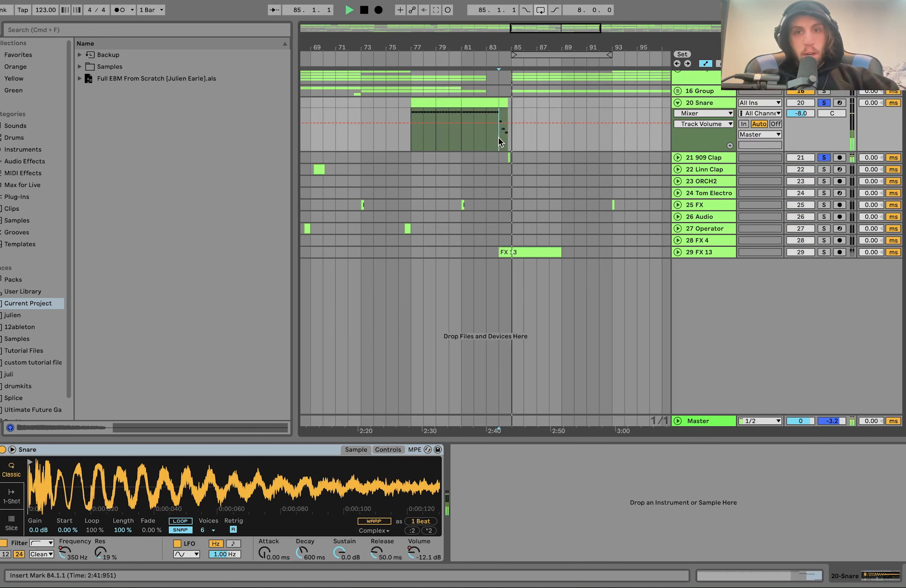
key("space")
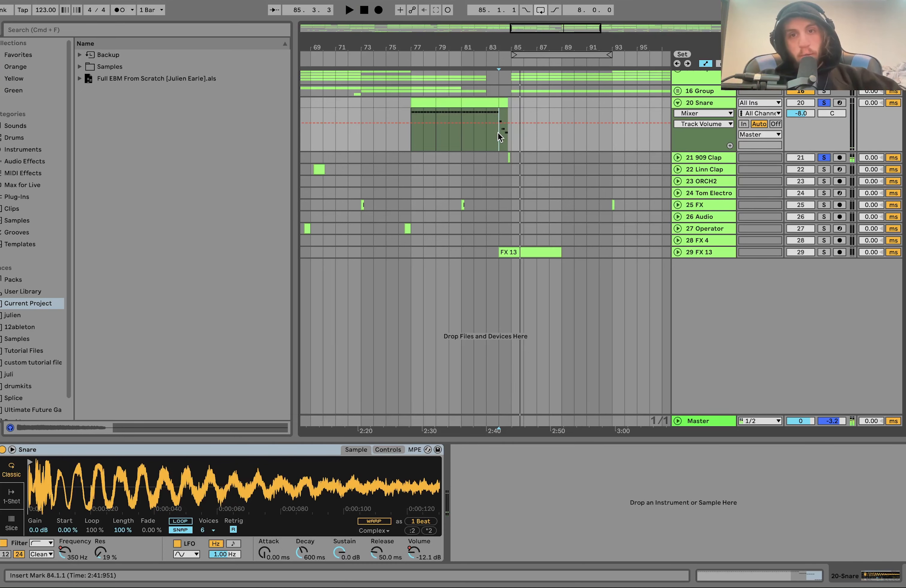
Step: Select the 21 909 Clap track at the end of the snare fill and show its Reverb
scroll(509, 136, "down", 5)
scroll(508, 137, "up", 6)
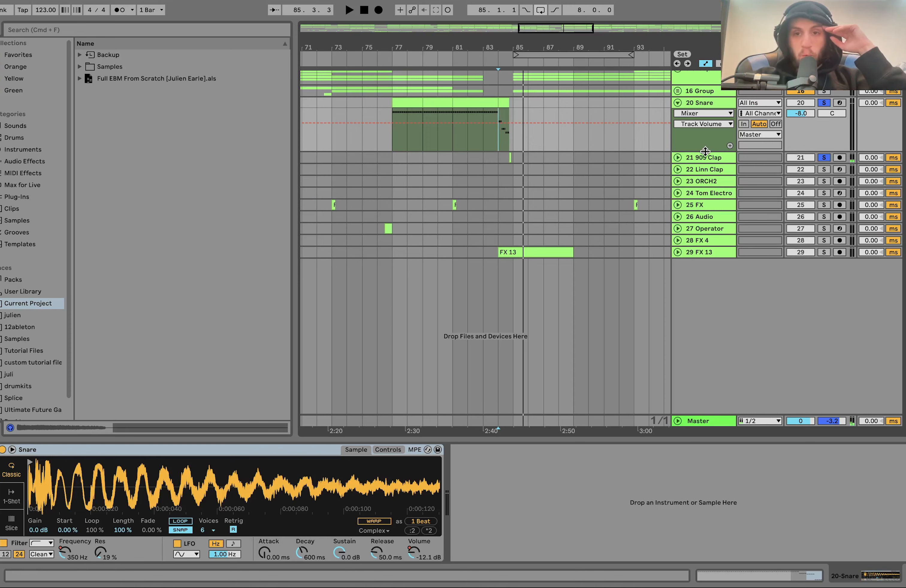
left_click(507, 157)
Step: Select the tracks from 22 Linn Clap through 29 FX 13 and solo them together
scroll(507, 157, "down", 4)
scroll(507, 157, "down", 2)
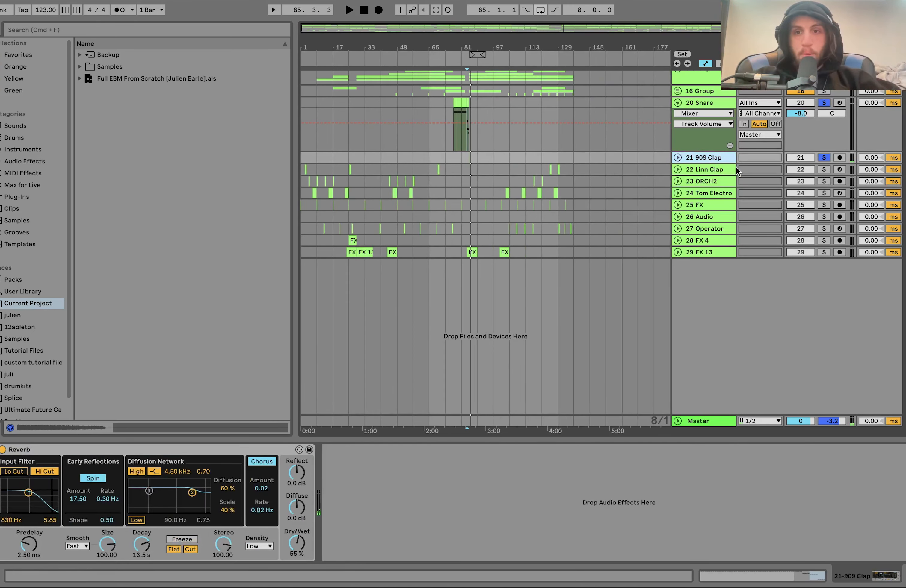
left_click(726, 170)
left_click(707, 253, "shift")
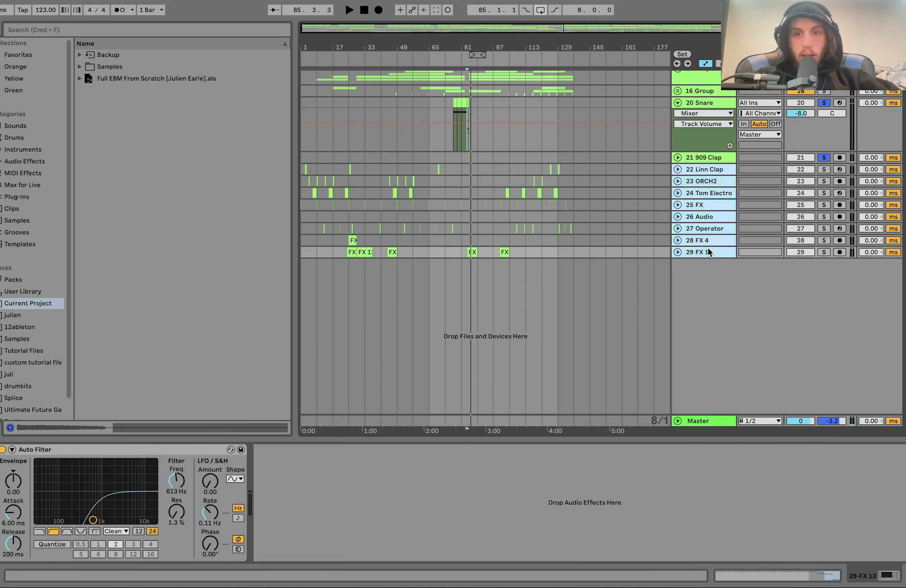
left_click(822, 252)
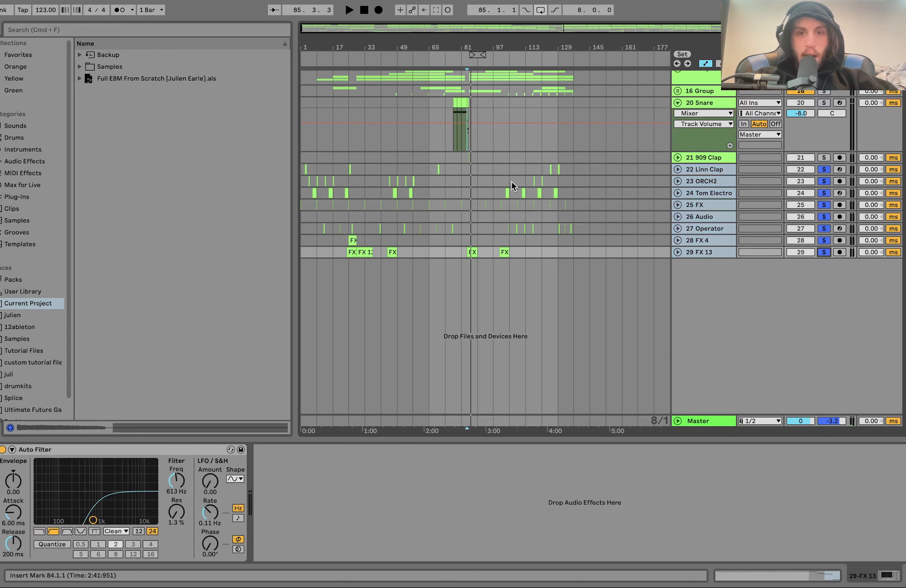
Step: Play the soloed tracks from bar 127 and unfold the 24 Tom Electronic track to show its clips' notes
left_click(555, 192)
scroll(556, 192, "up", 5)
key("space")
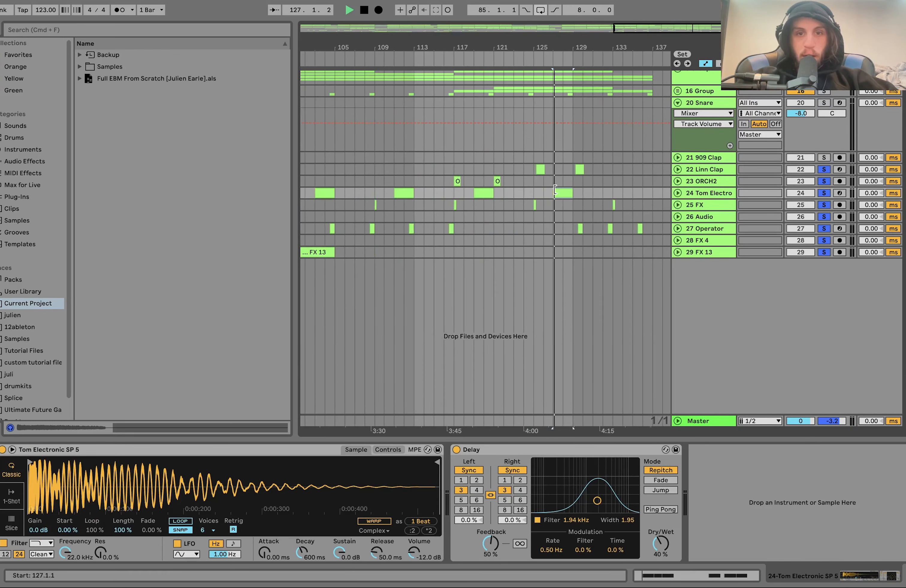
left_click(679, 193)
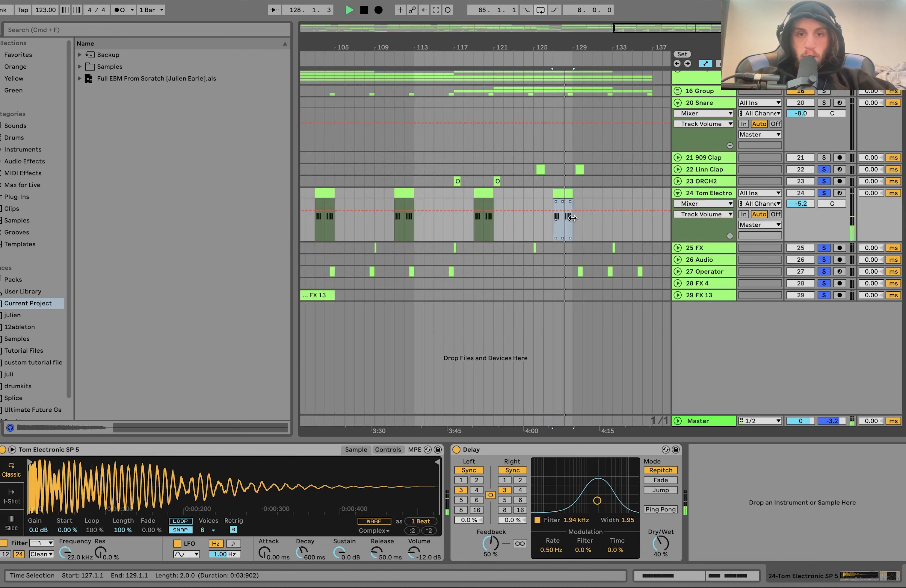
Step: Select bar 129 of the 22 Linn Clap track to show its Echo, and unsolo tracks 22 to 29
left_click(574, 170)
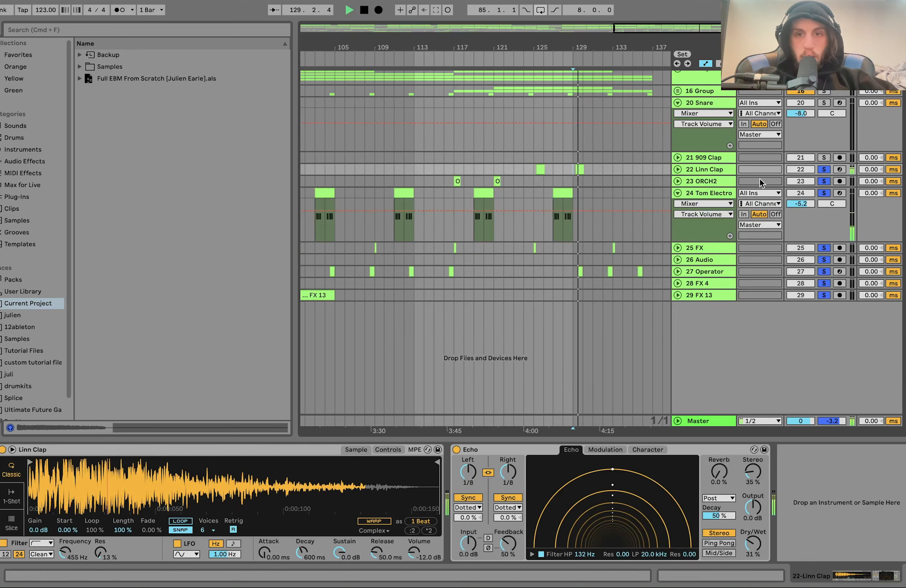
left_click(825, 171)
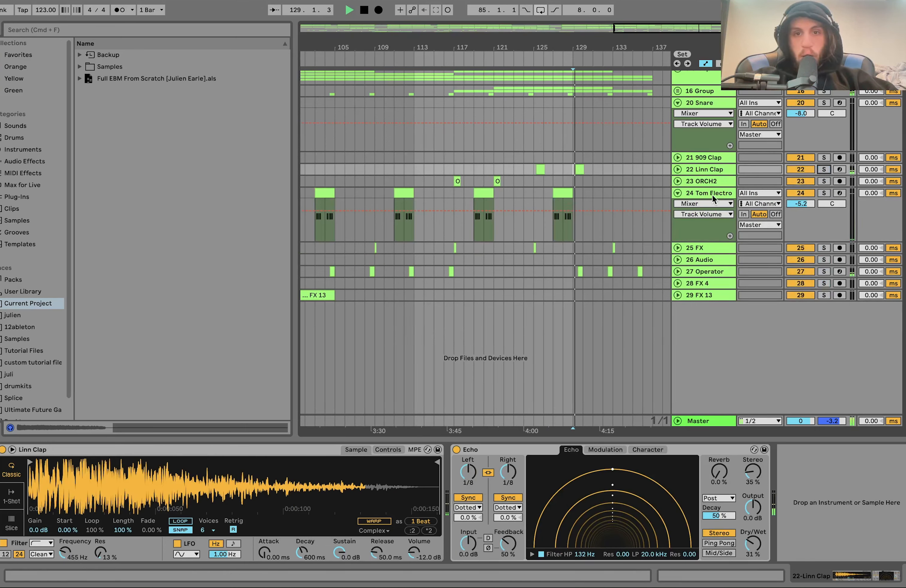
key("space")
Step: Inspect the tom clip at bar 127 and the Linn Clap and Operator clips in bar 129, and play the full mix from bar 129.3
left_click(554, 226)
scroll(600, 224, "up", 5)
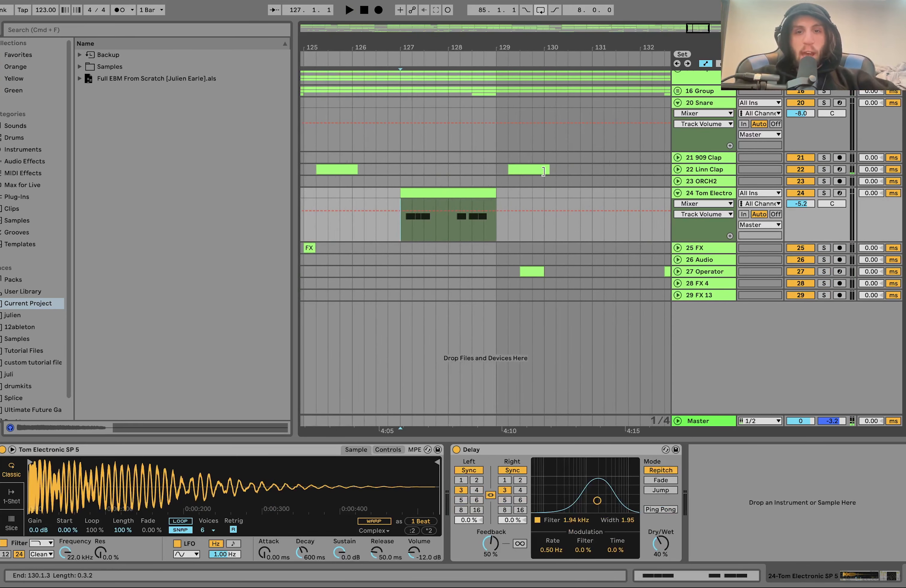
left_click(539, 171)
left_click(537, 273)
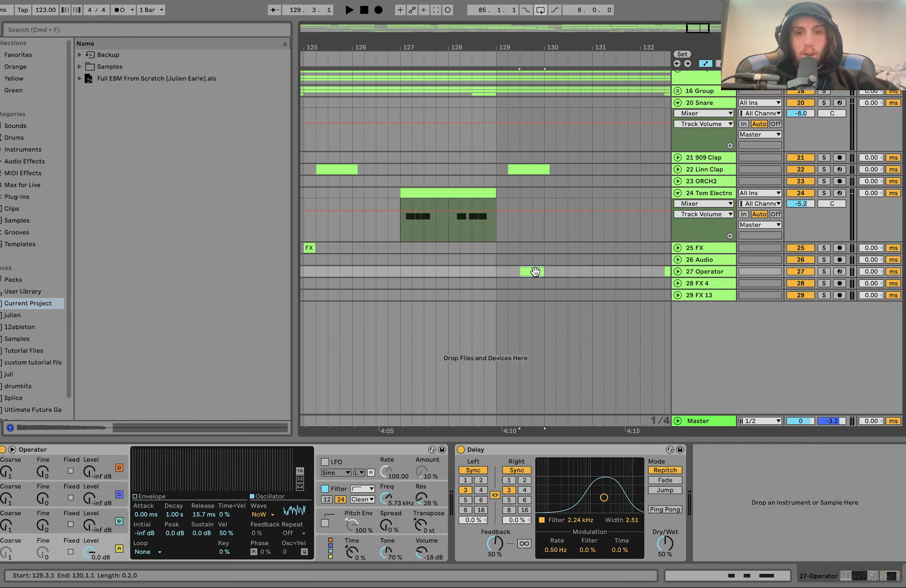
key("space")
scroll(534, 270, "down", 5)
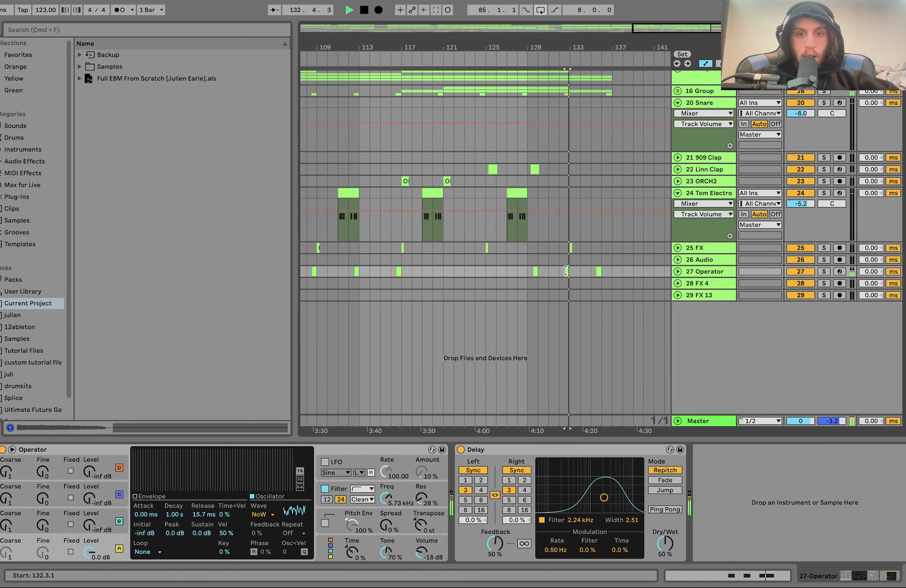
Step: Play the full mix from the start of the 24 Tom Electronic clip at bar 127
left_click(502, 223)
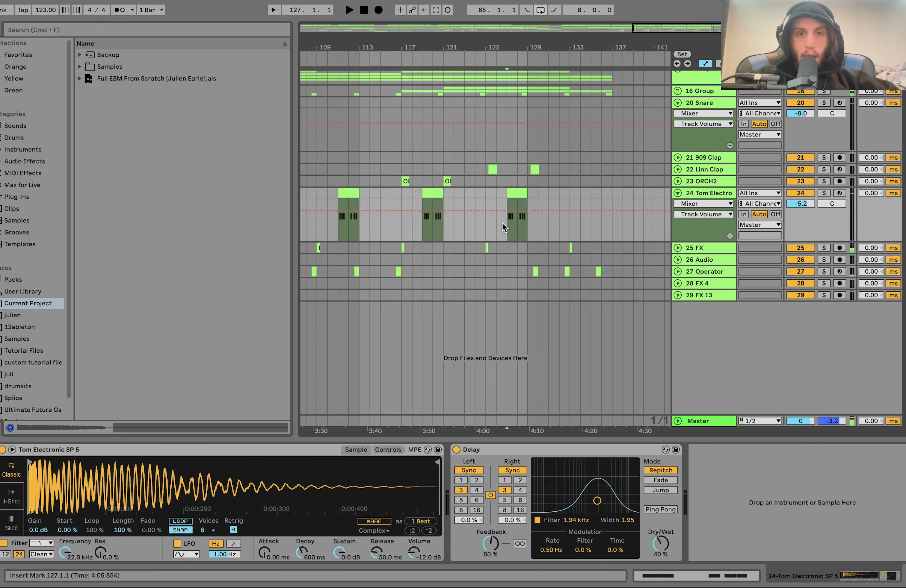
scroll(502, 223, "down", 3)
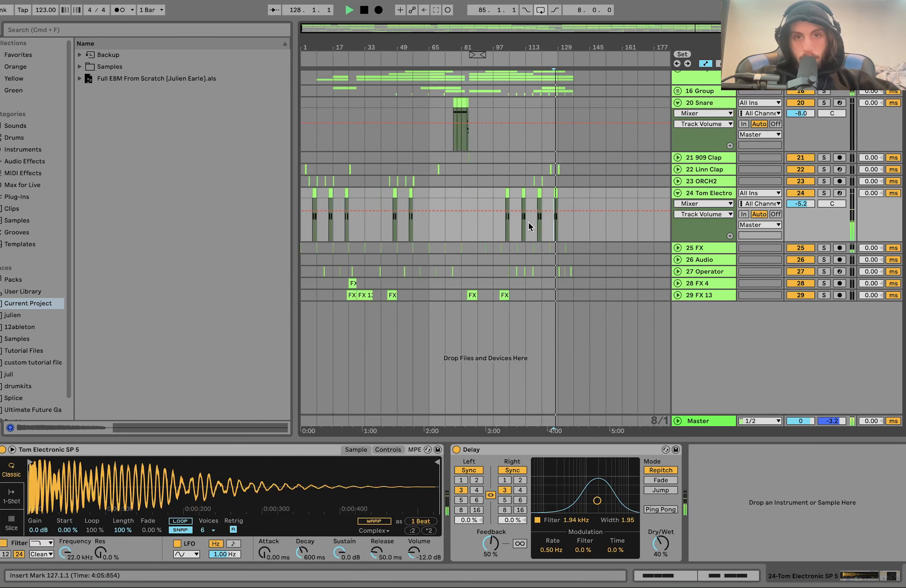
key("space")
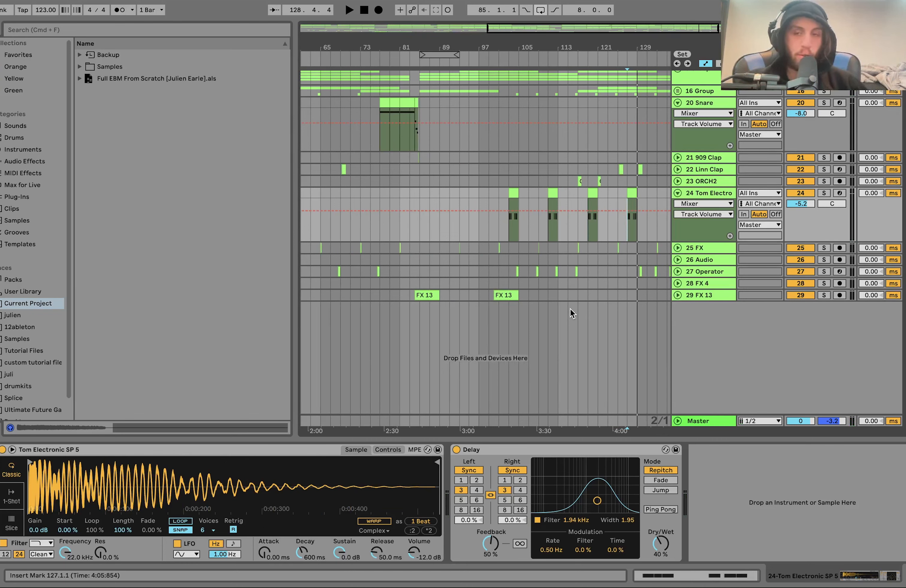
Step: Play the full mix from about bar 121 on the 5 Instrument Rack track and fit the whole arrangement in view
scroll(569, 308, "up", 10)
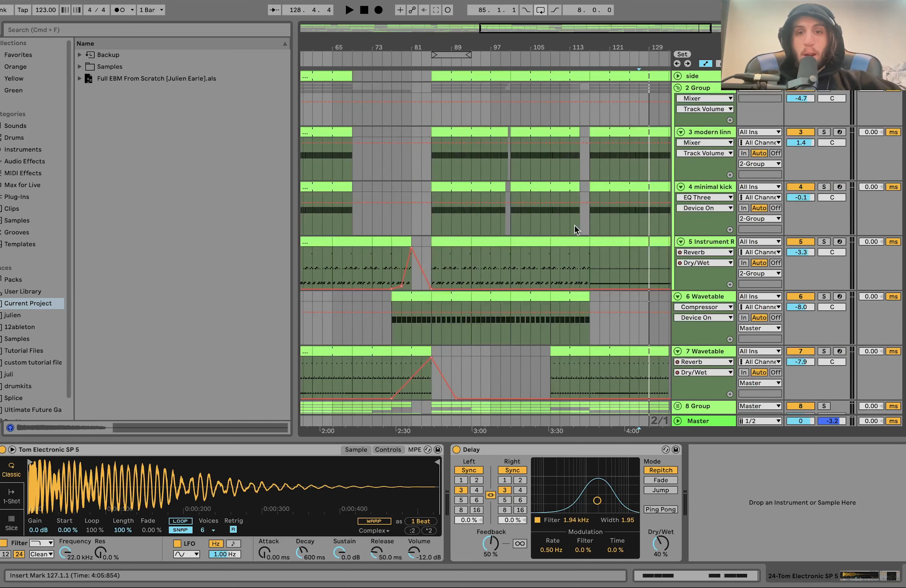
left_click(613, 261)
key("space")
key("w")
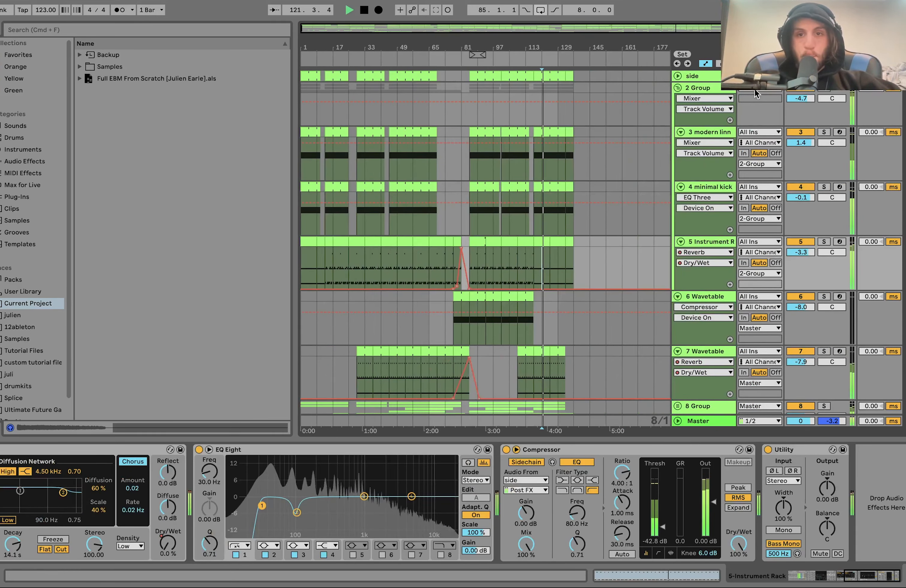
Step: Fold all the tracks in the arrangement and play the full mix from bar 85, starting at the 6 Wavetable track
left_click(709, 88)
key("super+a")
key("u")
key("space")
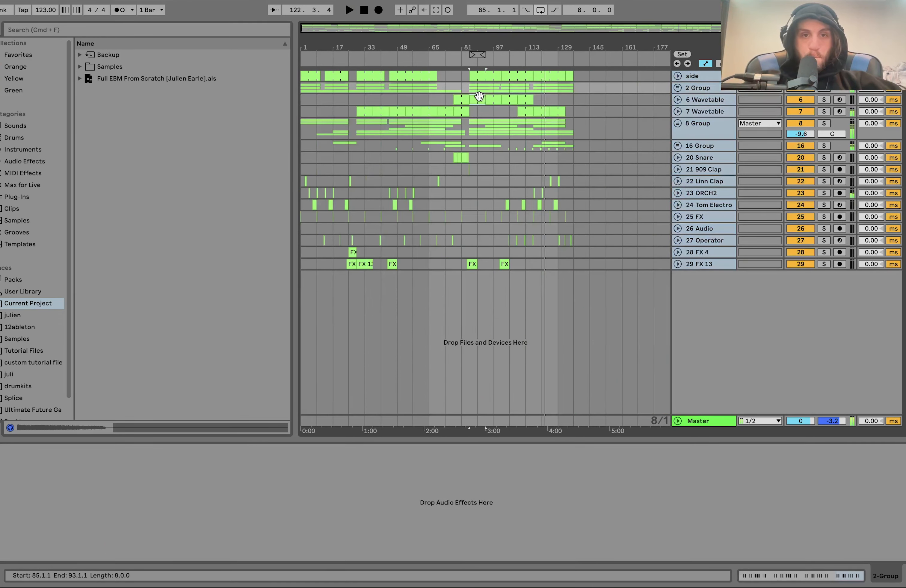
left_click(479, 96)
key("space")
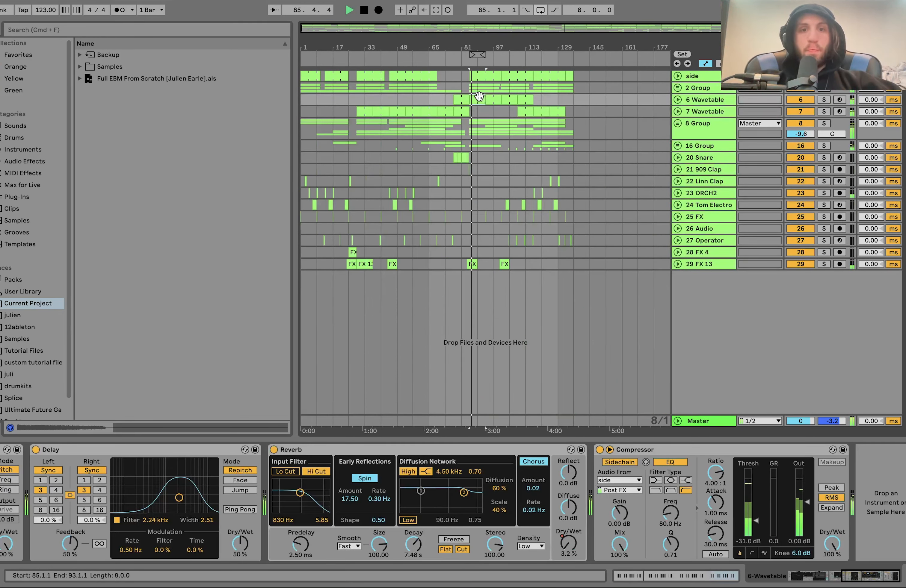